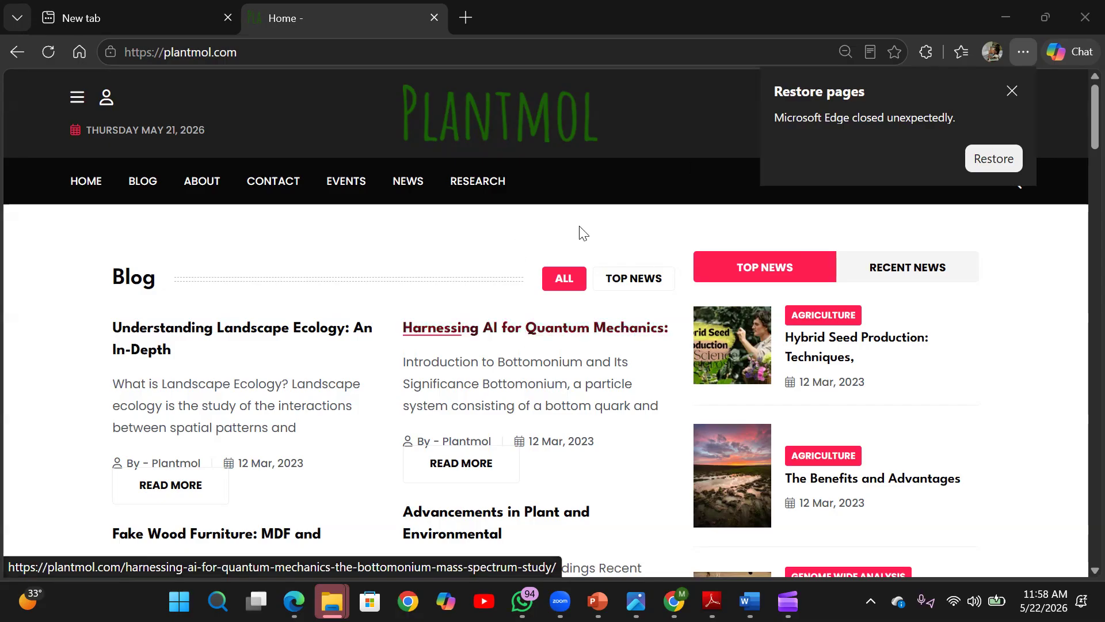
# Dismiss the restore-pages prompt and search the Plantmol website for "endnote"
pyautogui.click(1012, 91)
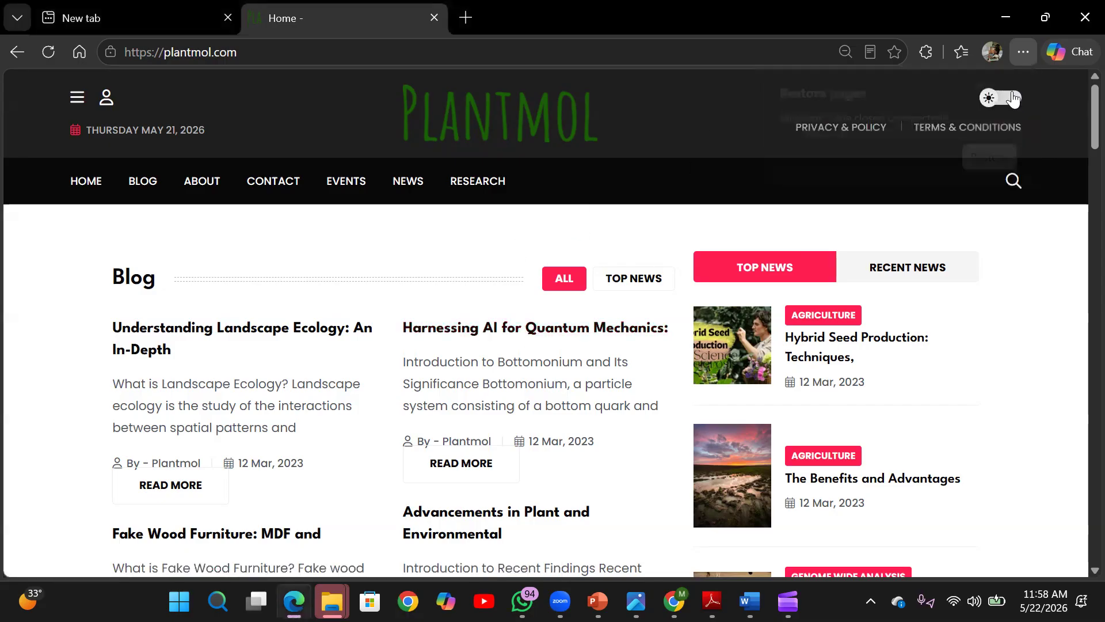
pyautogui.click(1007, 192)
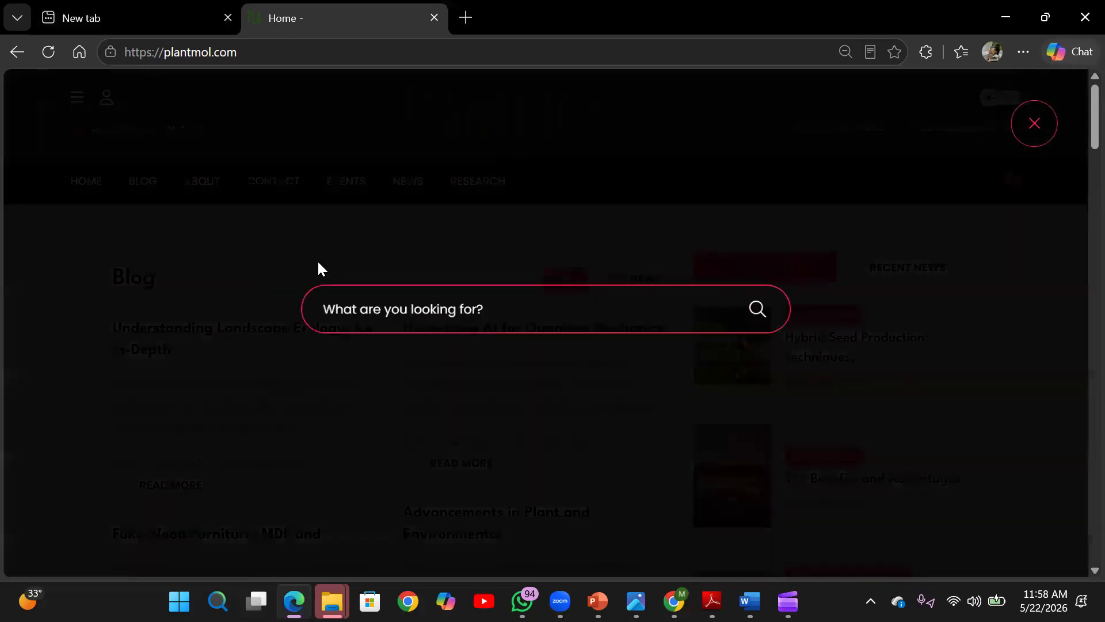
pyautogui.write('endnot')
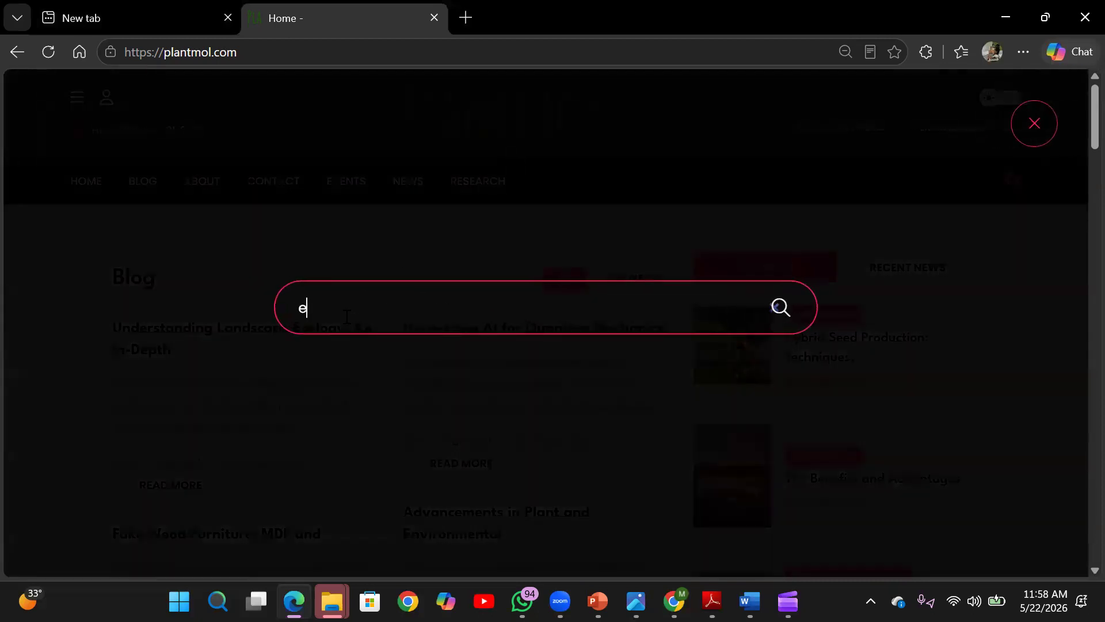
pyautogui.write('e')
pyautogui.press('Return')
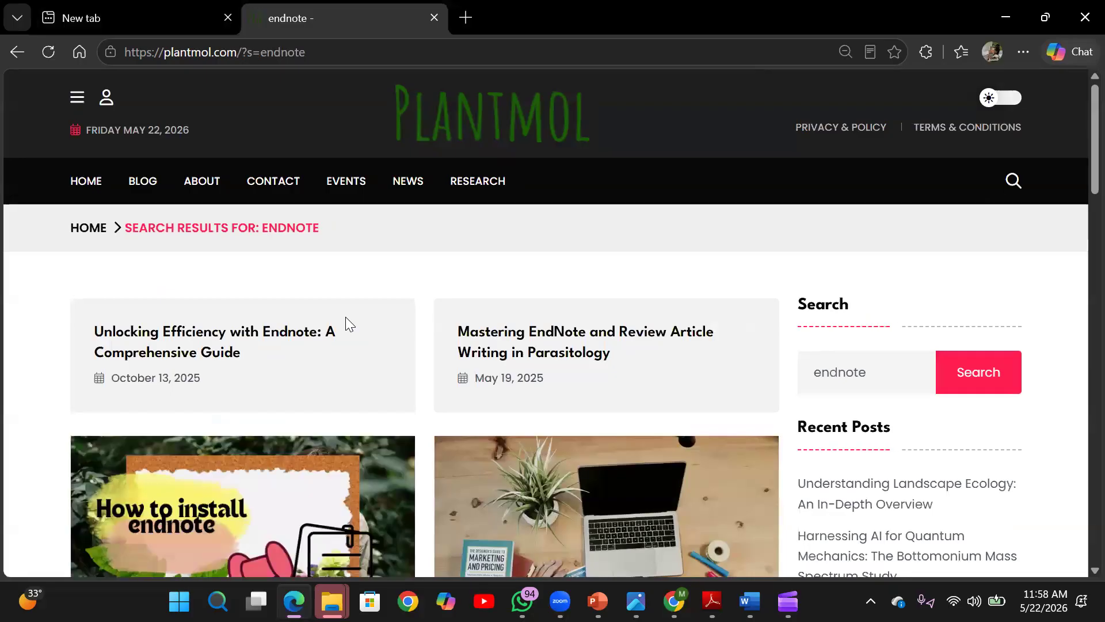
# Open the article "Genome Wide Analysis Tools: TBTool, Mega X, and EndNote" from the search results and highlight its title
pyautogui.scroll(-1, 349, 324)
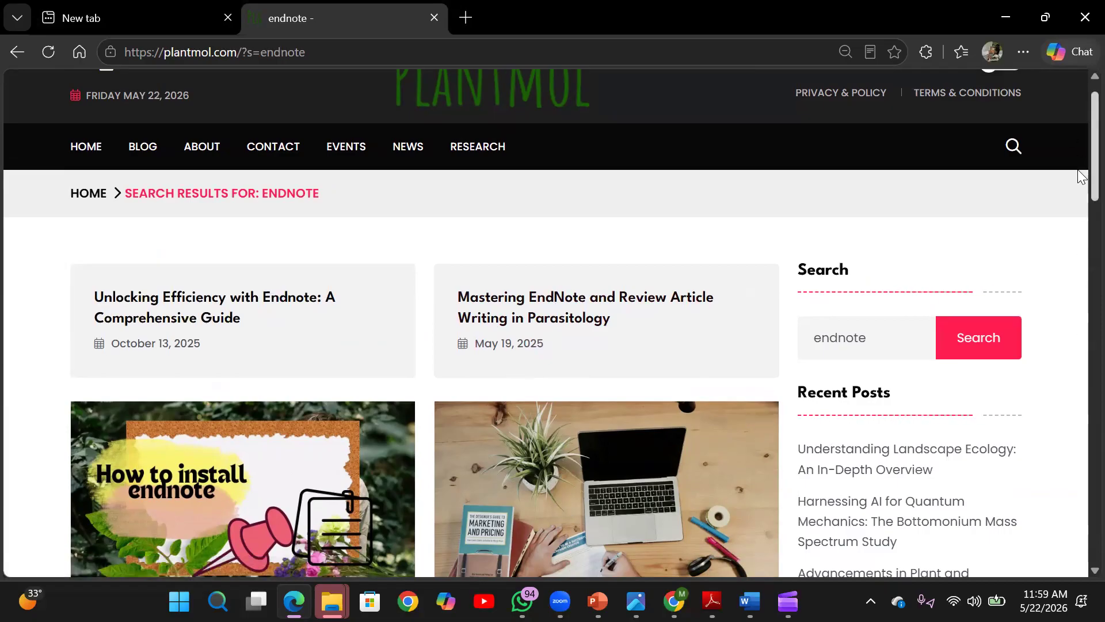
pyautogui.scroll(-4, 1079, 184)
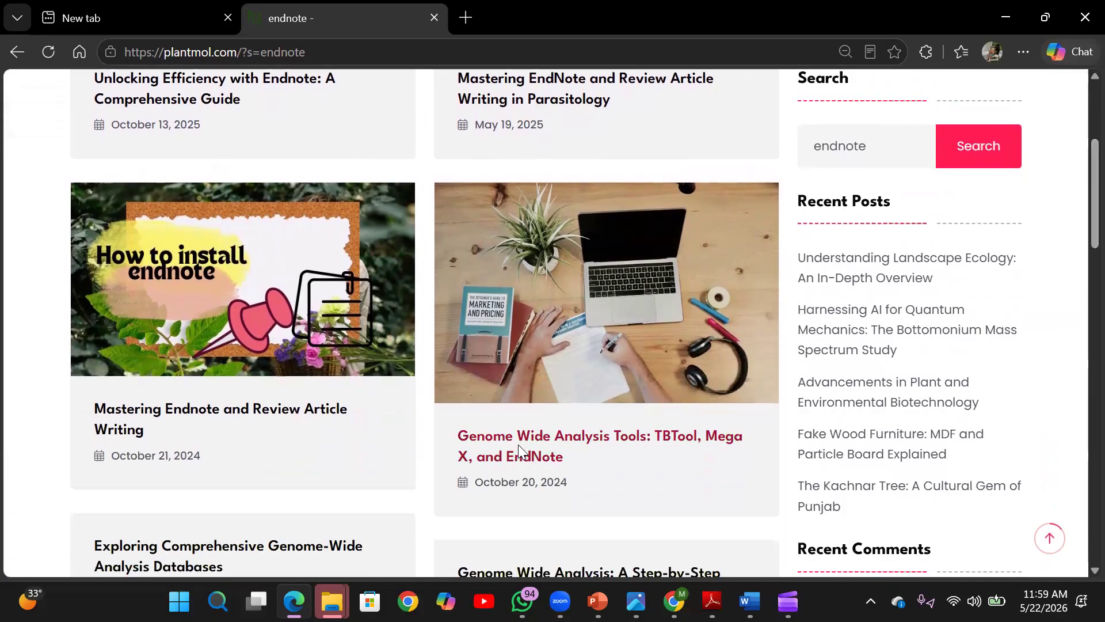
pyautogui.click(519, 444)
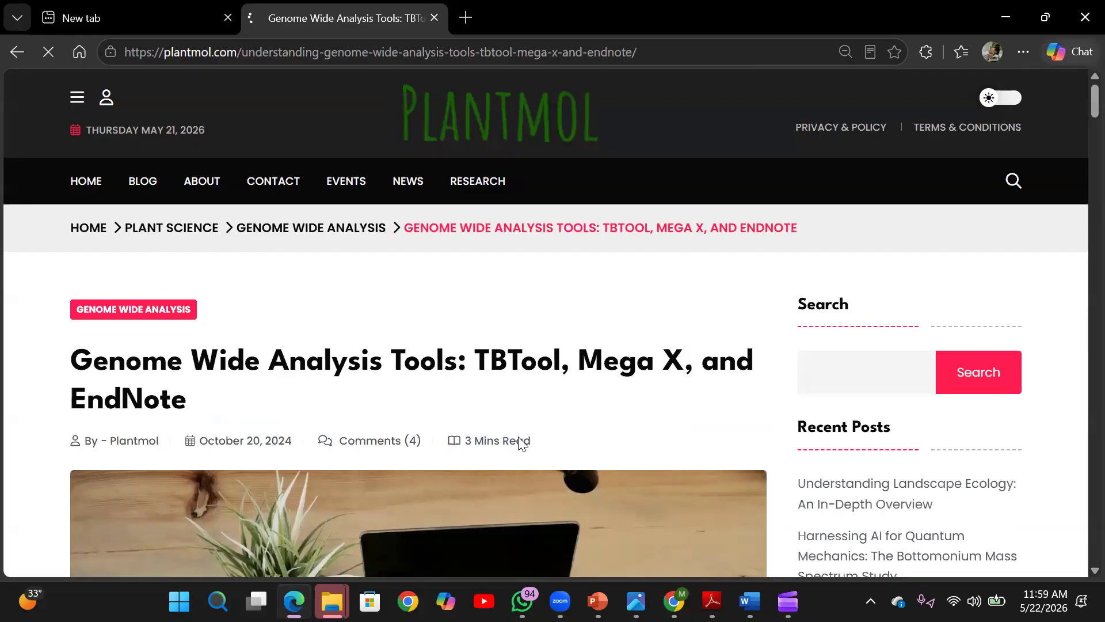
pyautogui.tripleClick(155, 400)
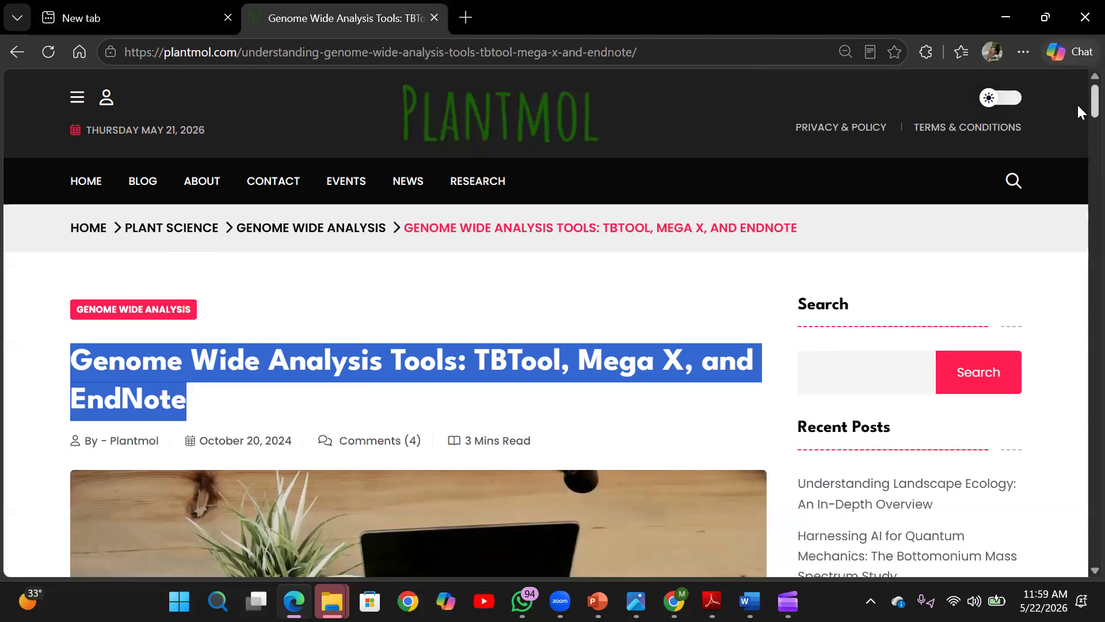
# Try the Google Drive download link in the article's EndNote section, and return to the article
pyautogui.scroll(-20, 1078, 110)
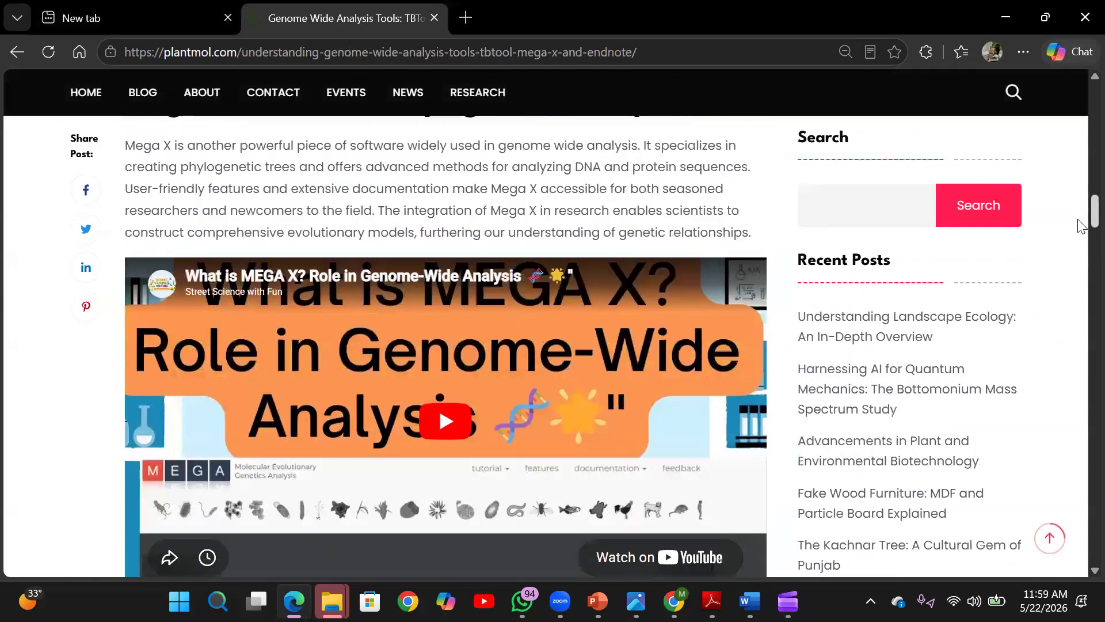
pyautogui.scroll(-2, 1079, 257)
pyautogui.scroll(3, 1081, 259)
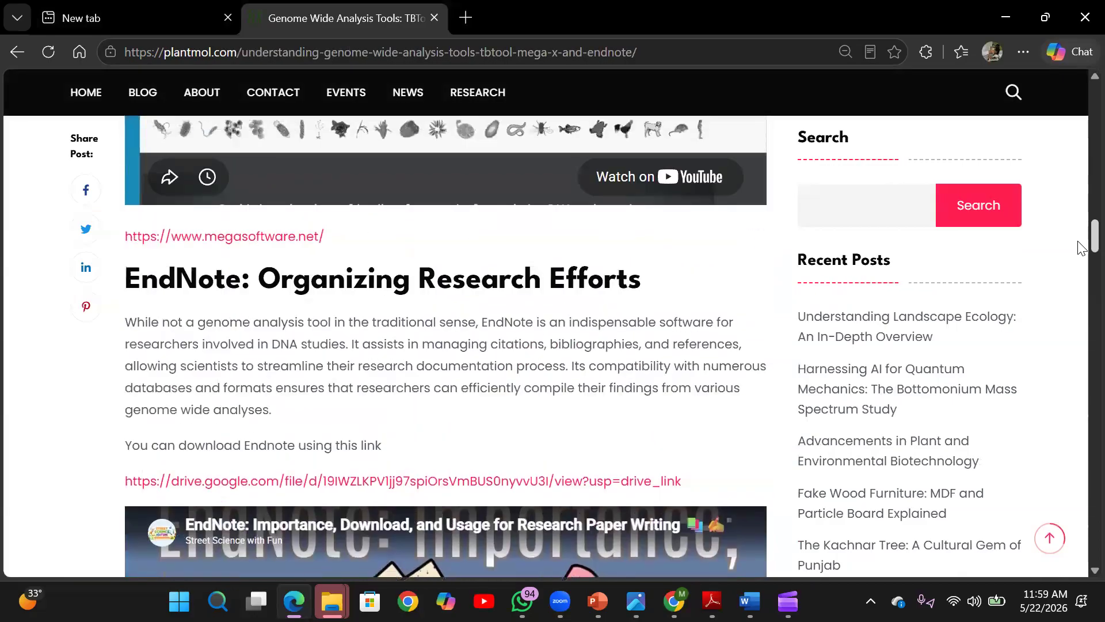
pyautogui.click(273, 496)
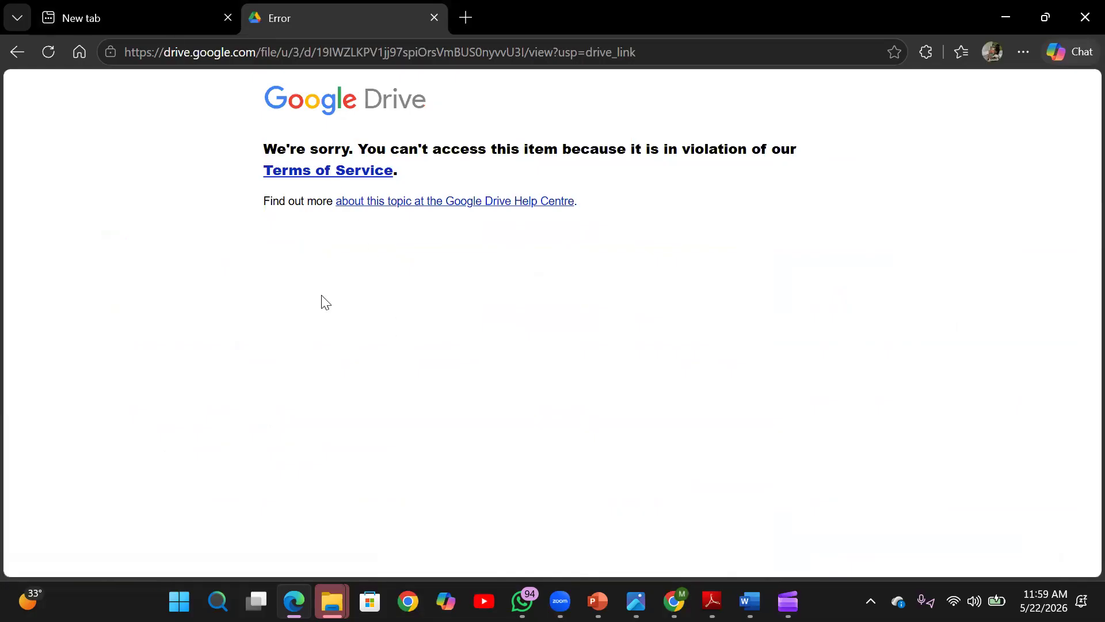
pyautogui.click(16, 52)
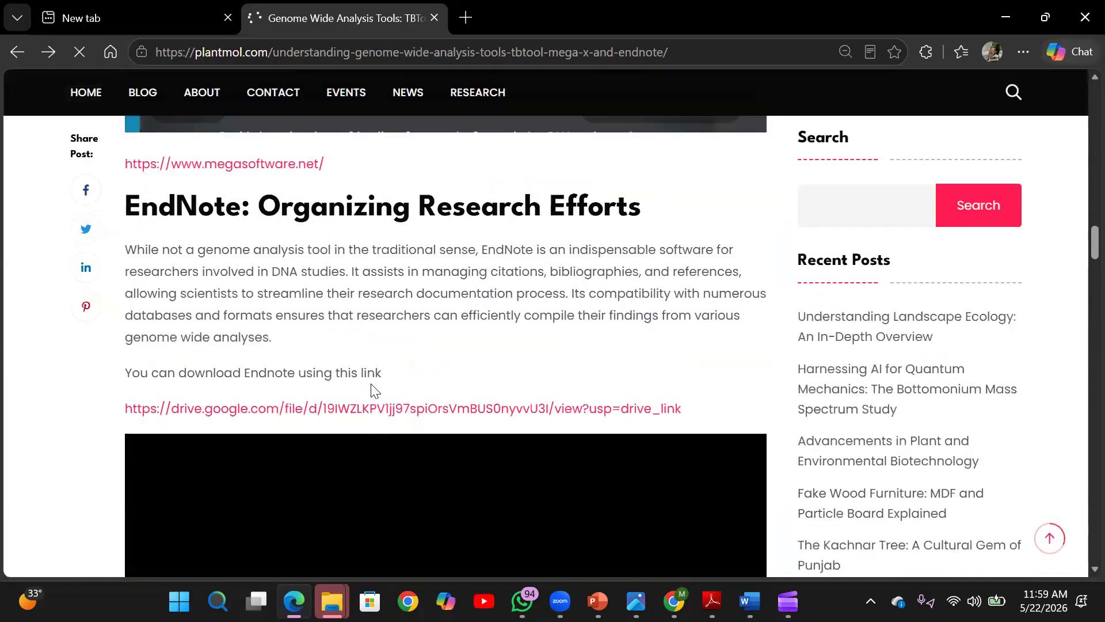
# Look through the EndNote videos below the download link and return to the search results
pyautogui.scroll(-10, 371, 385)
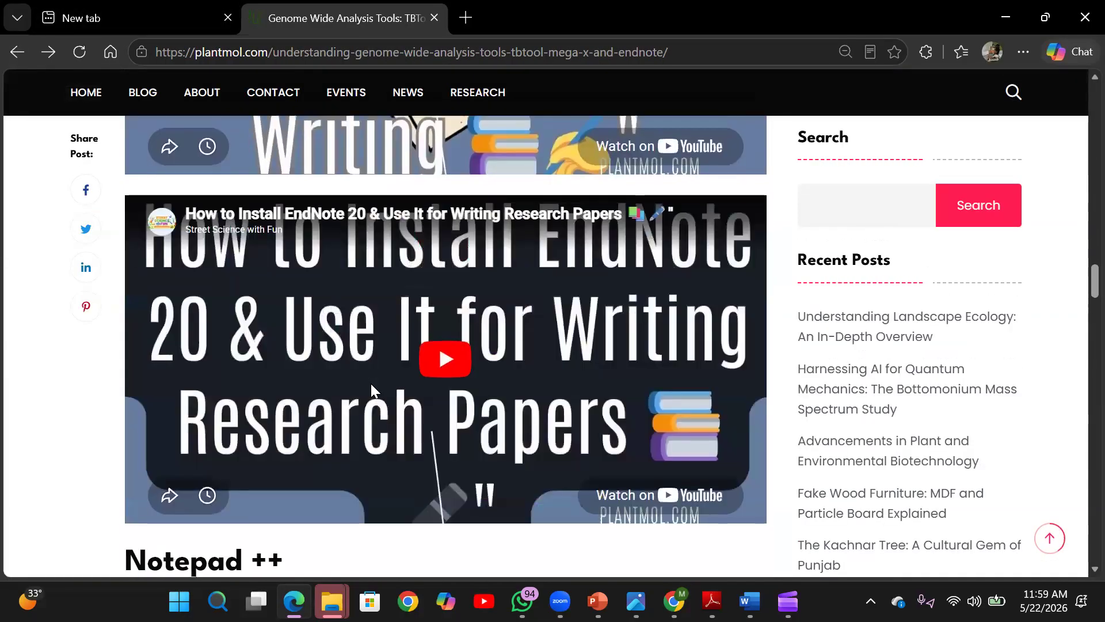
pyautogui.scroll(-1, 371, 383)
pyautogui.scroll(1, 370, 384)
pyautogui.scroll(12, 371, 383)
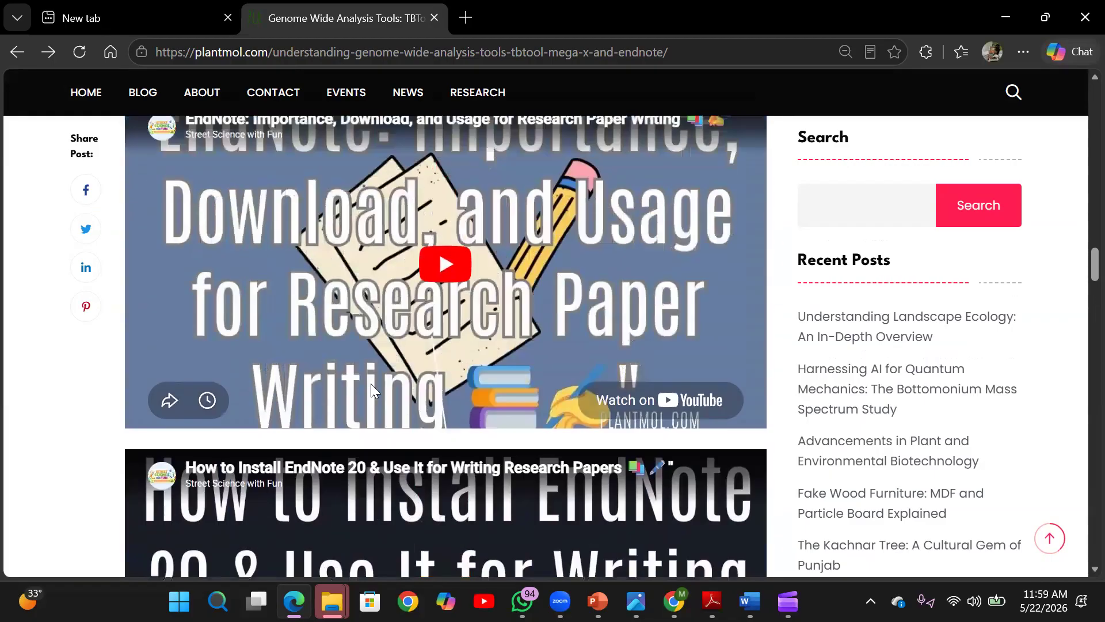
pyautogui.click(17, 51)
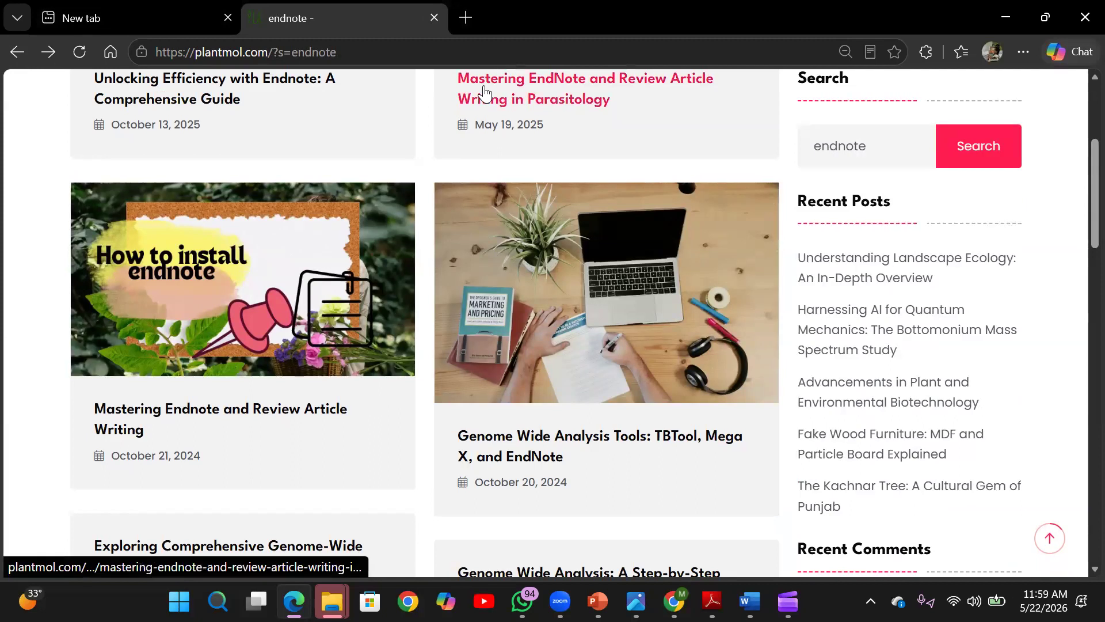
# Open the article "Mastering Endnote and Review Article Writing", try its EndNote Google Drive download link, and return to the article
pyautogui.click(248, 415)
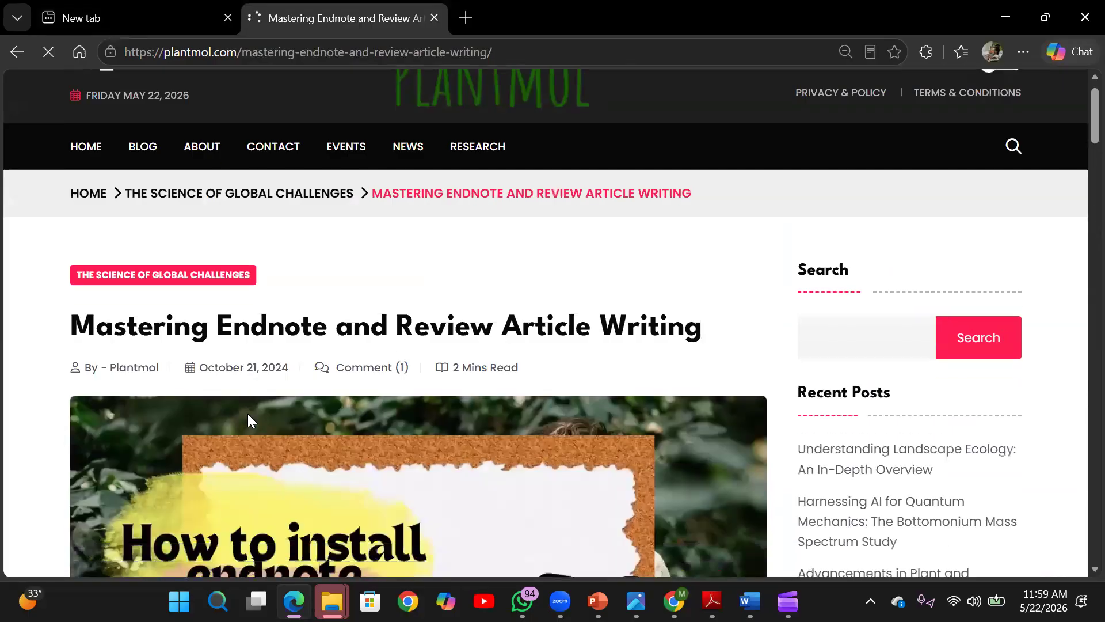
pyautogui.scroll(-15, 248, 414)
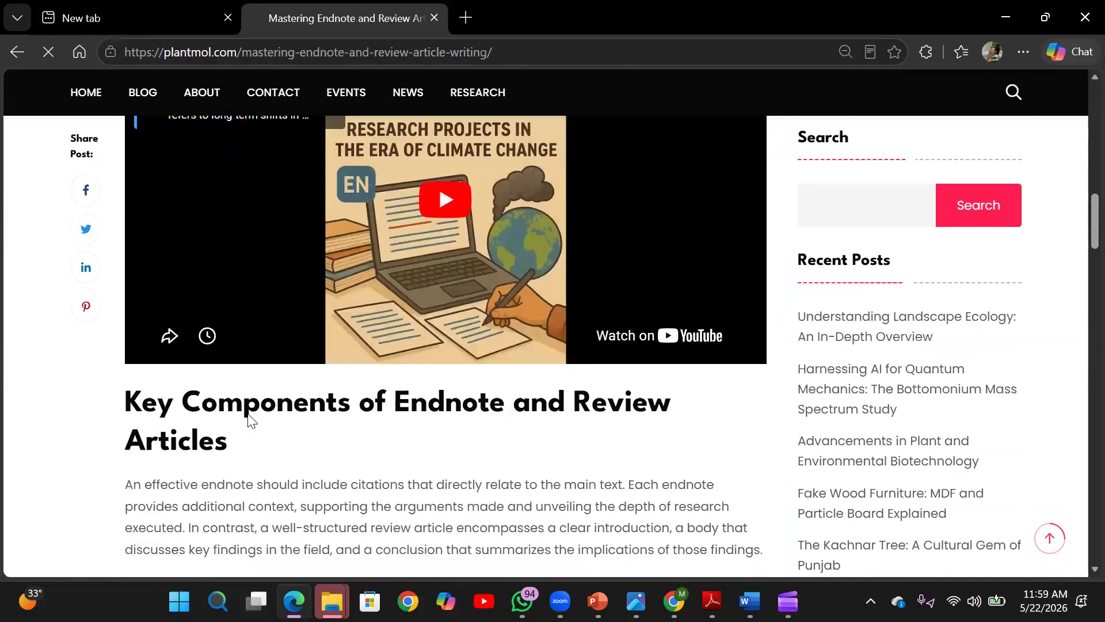
pyautogui.scroll(-15, 249, 417)
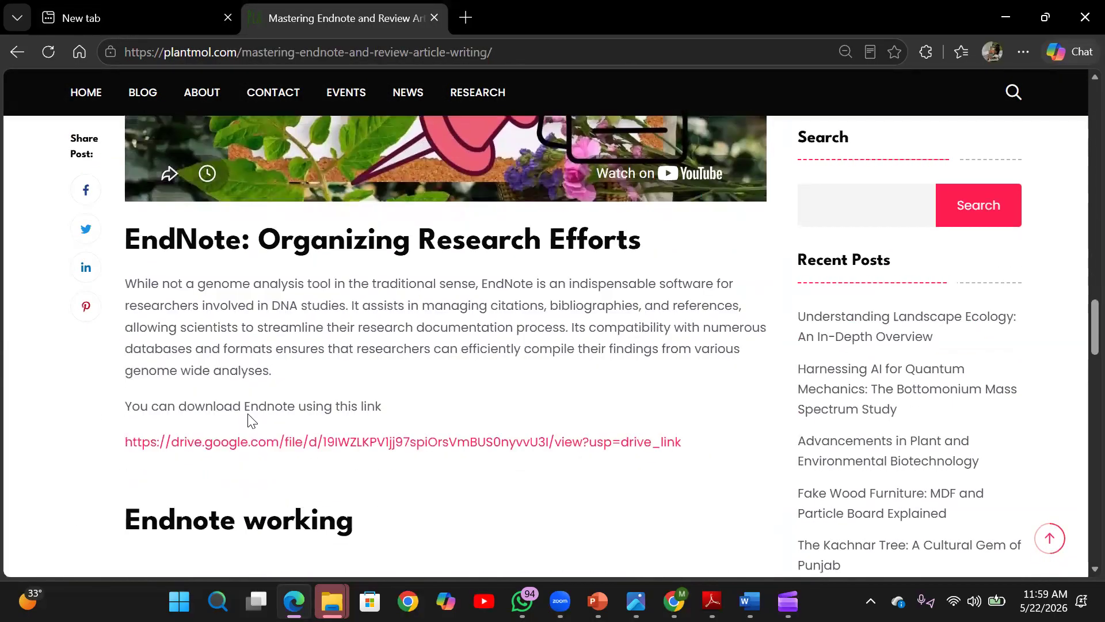
pyautogui.scroll(-1, 248, 413)
pyautogui.click(251, 377)
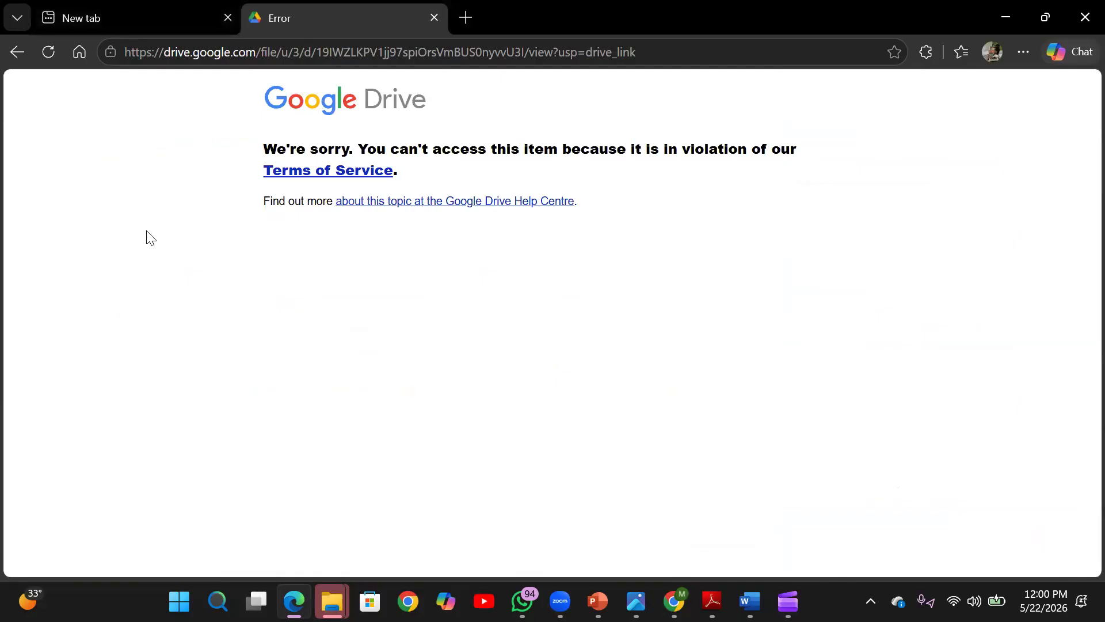
pyautogui.click(18, 56)
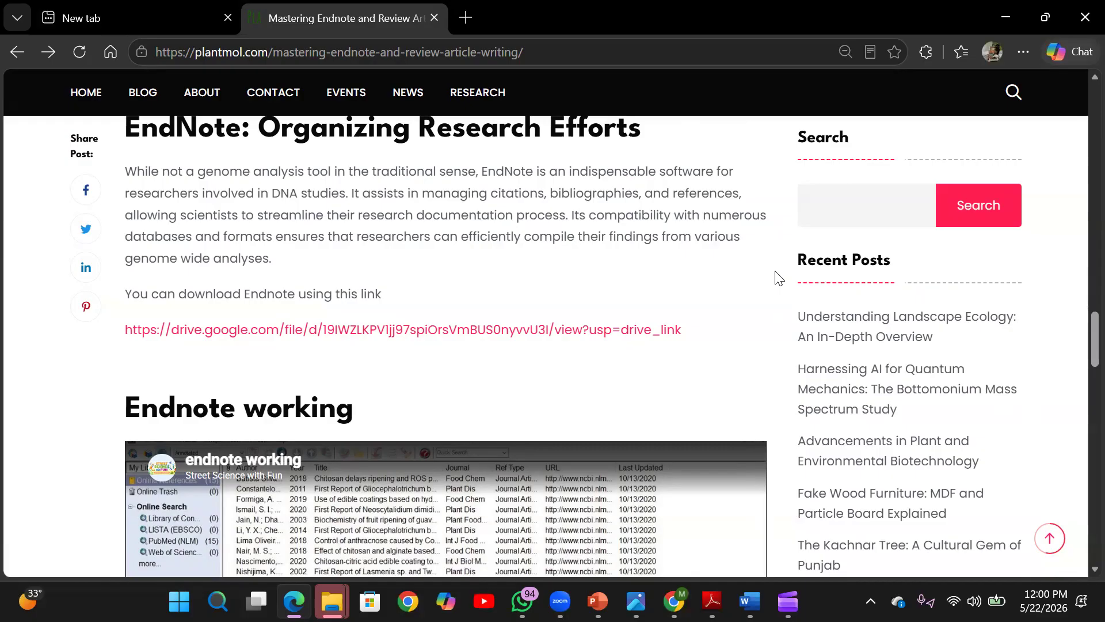
# Switch to File Explorer, search the Downloads folder for "endnote", and open the Endnote folder from the results
pyautogui.click(1005, 17)
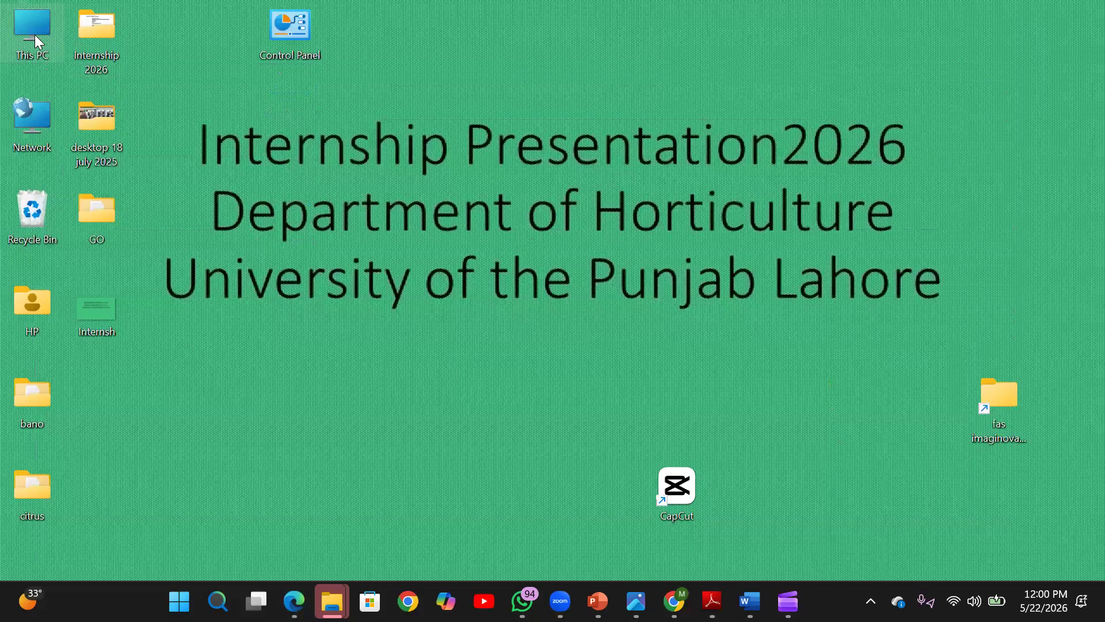
pyautogui.doubleClick(35, 40)
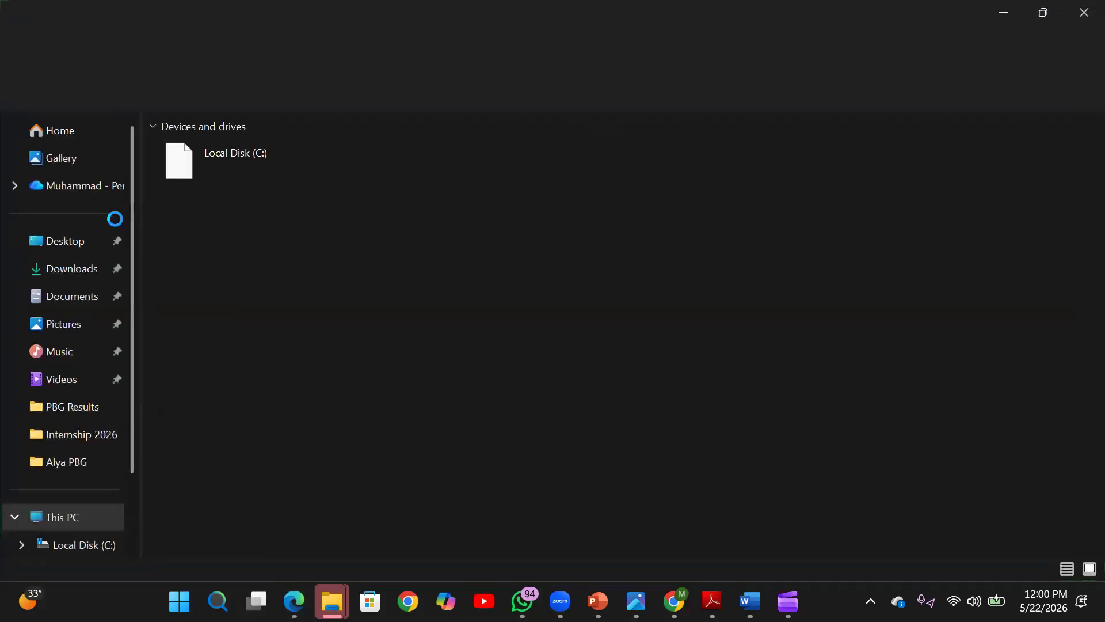
pyautogui.click(70, 270)
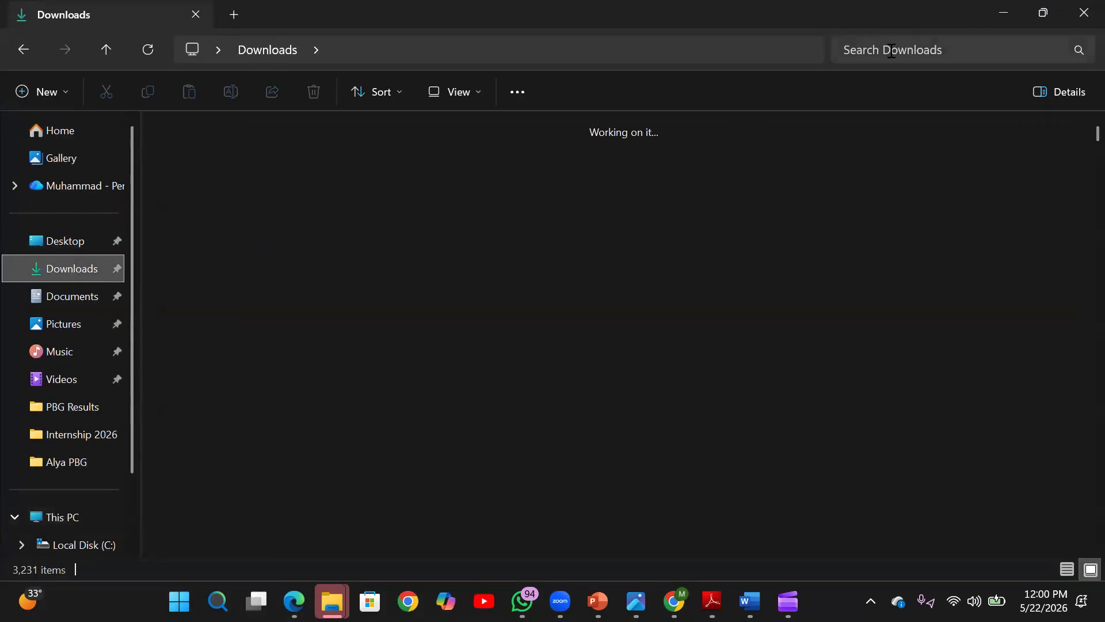
pyautogui.click(880, 56)
pyautogui.write('e')
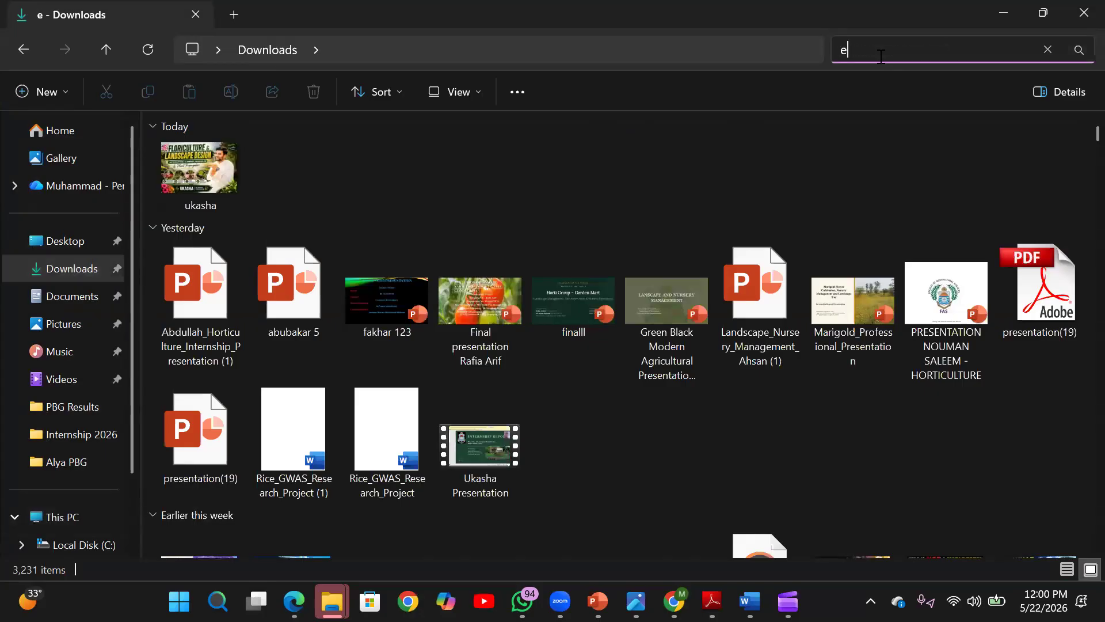
pyautogui.write('ndnote')
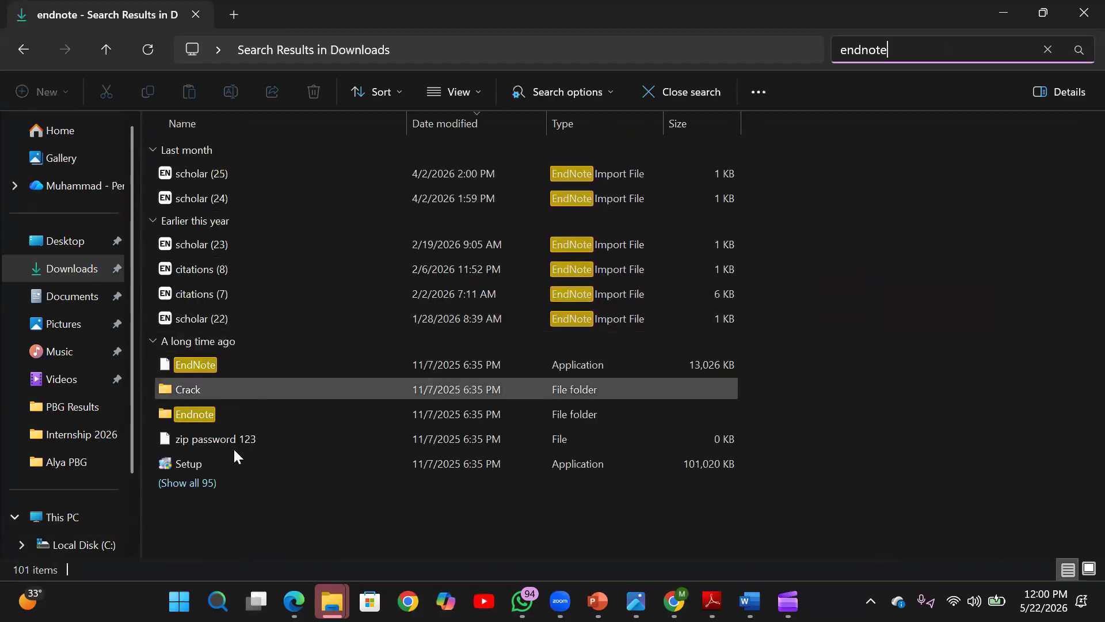
pyautogui.doubleClick(184, 412)
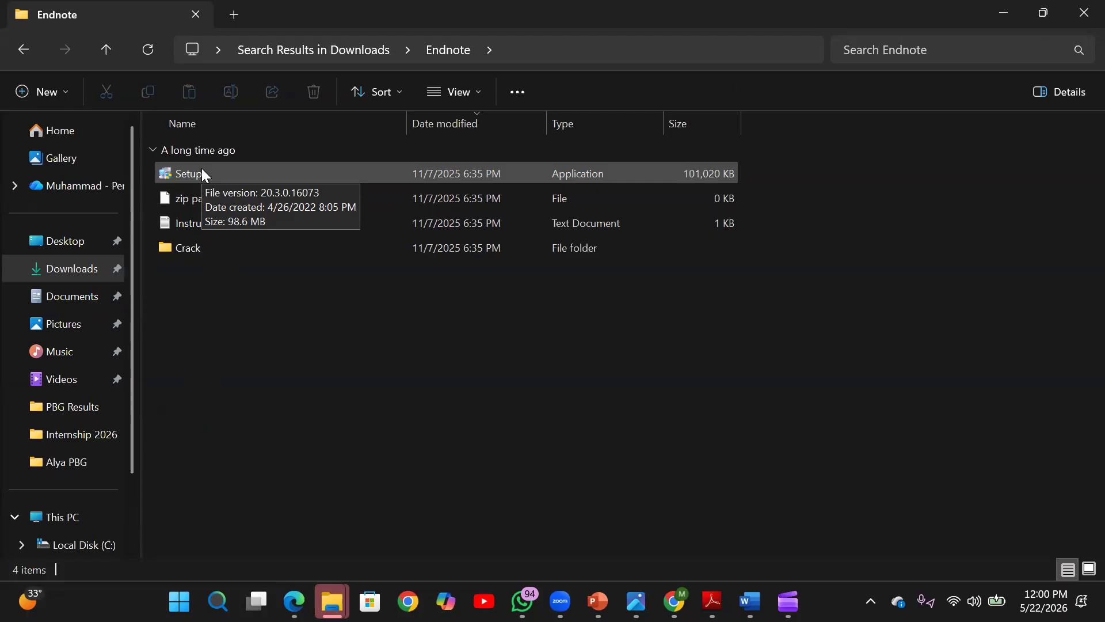
# Launch the EndNote 20.3 Setup application and exit it from the Application Maintenance page
pyautogui.doubleClick(201, 173)
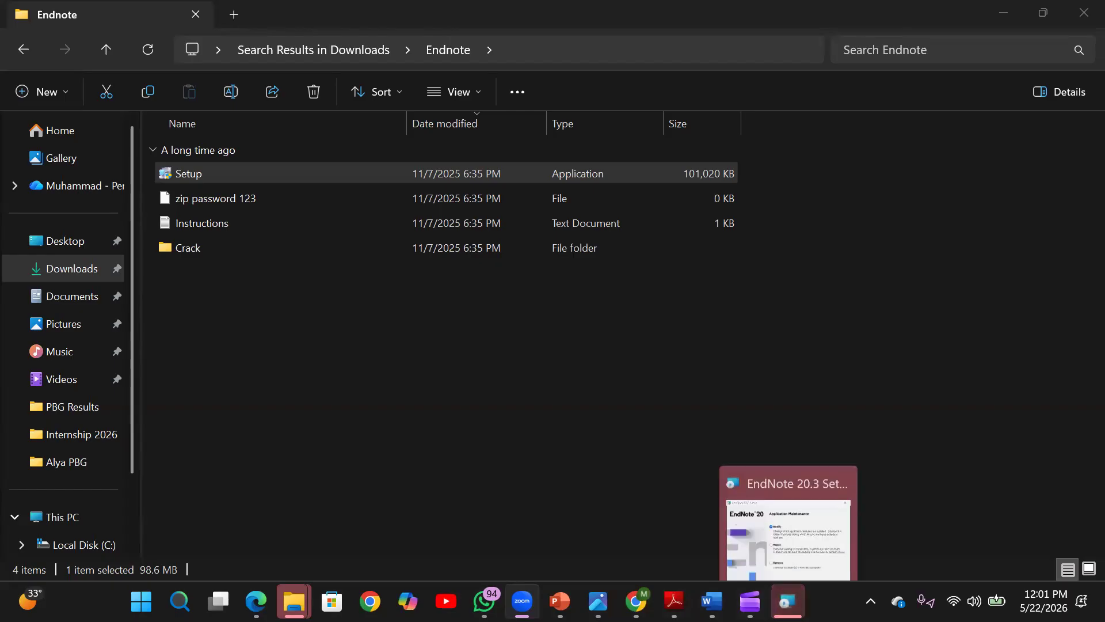
pyautogui.click(788, 601)
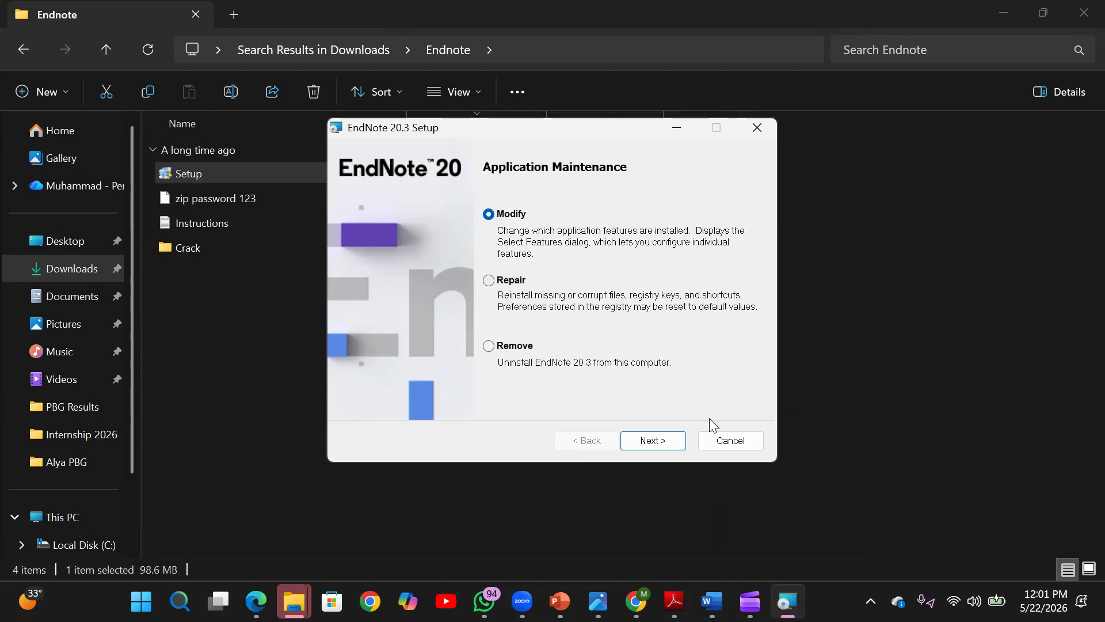
pyautogui.click(731, 449)
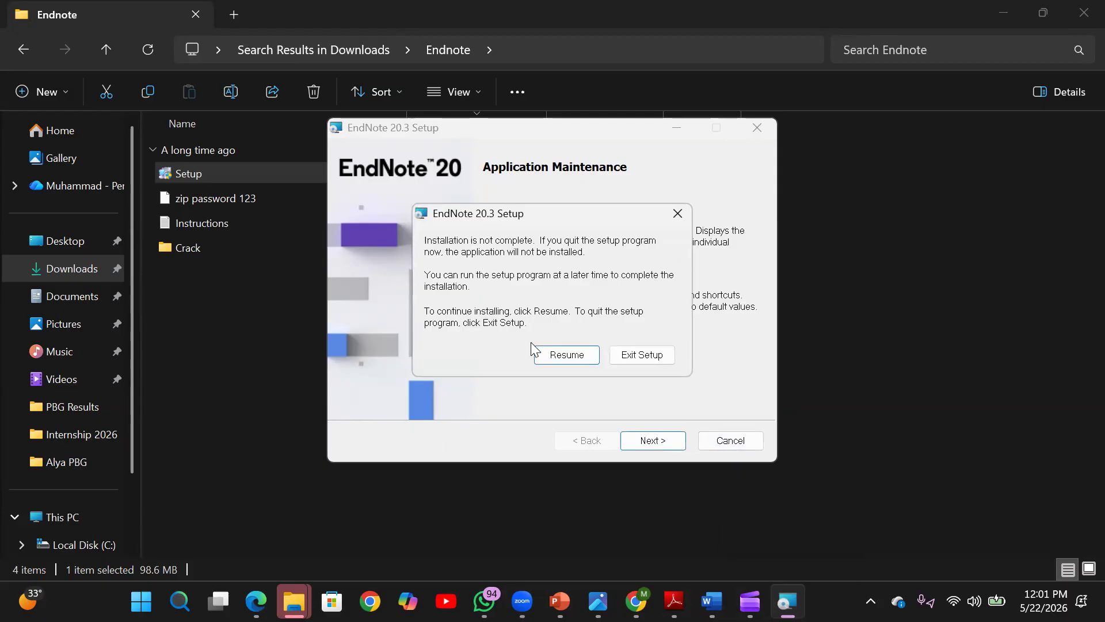
pyautogui.click(628, 357)
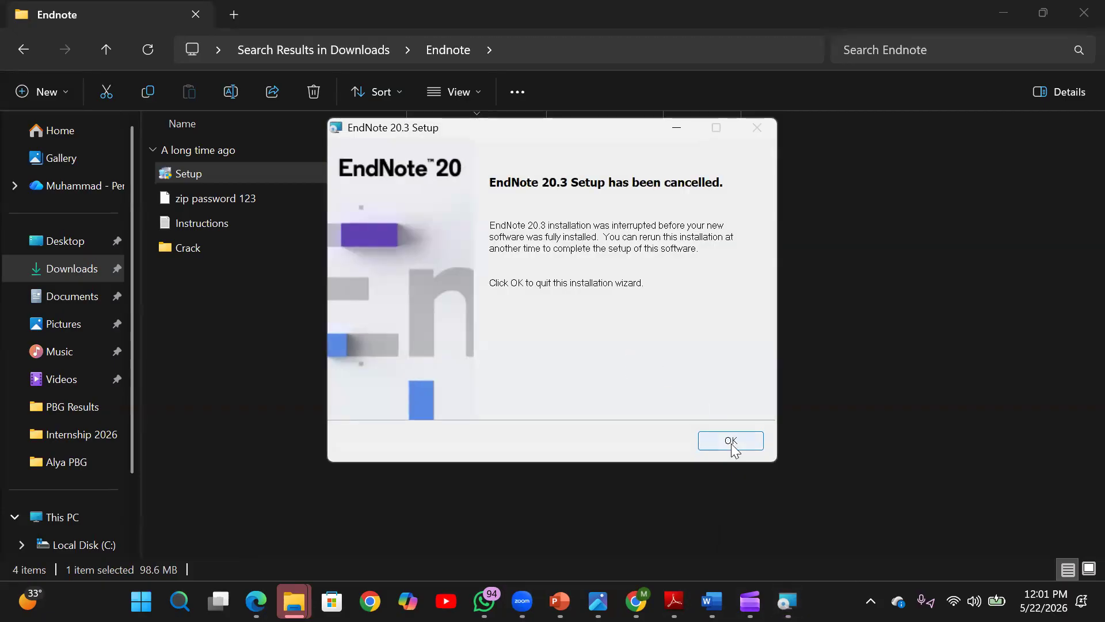
pyautogui.click(730, 442)
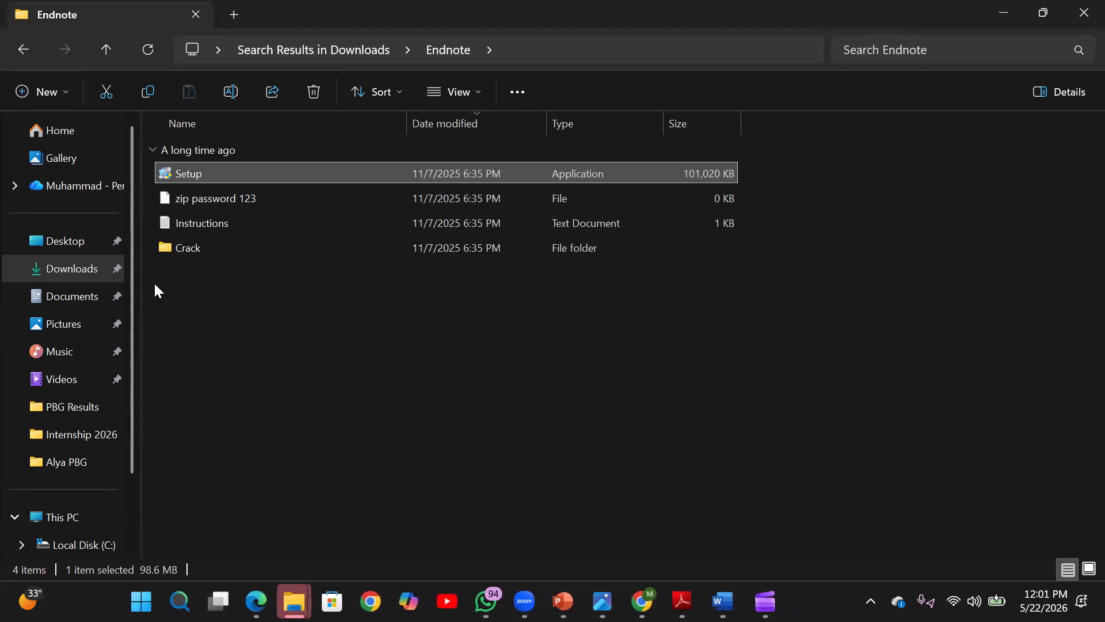
# Copy the EndNote application file from the Crack subfolder of the Endnote folder
pyautogui.doubleClick(178, 248)
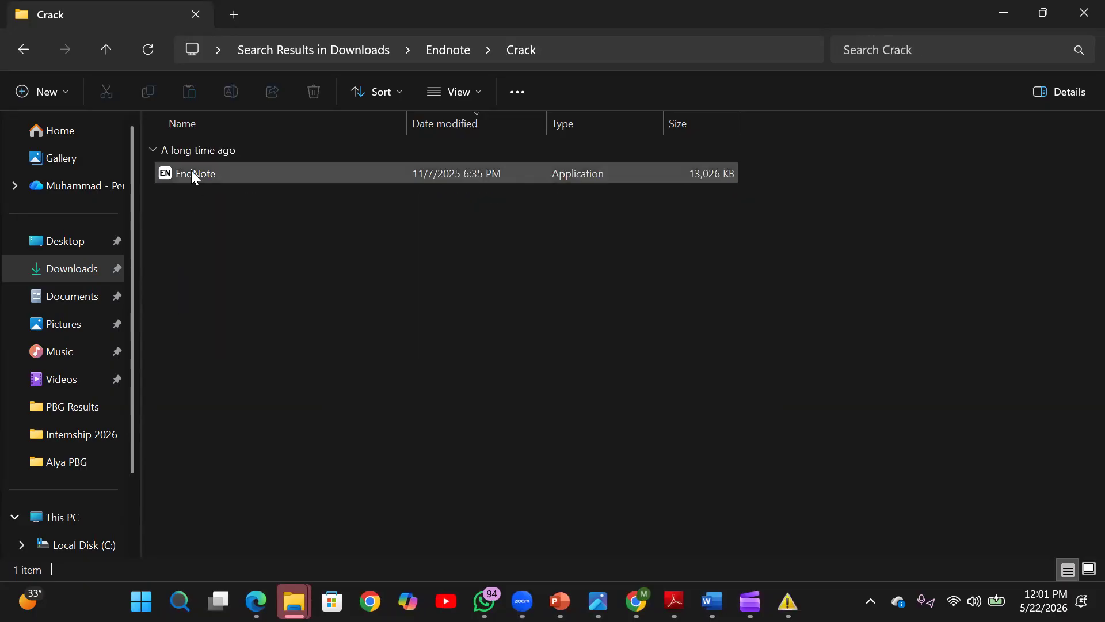
pyautogui.click(191, 169)
pyautogui.rightClick(191, 169)
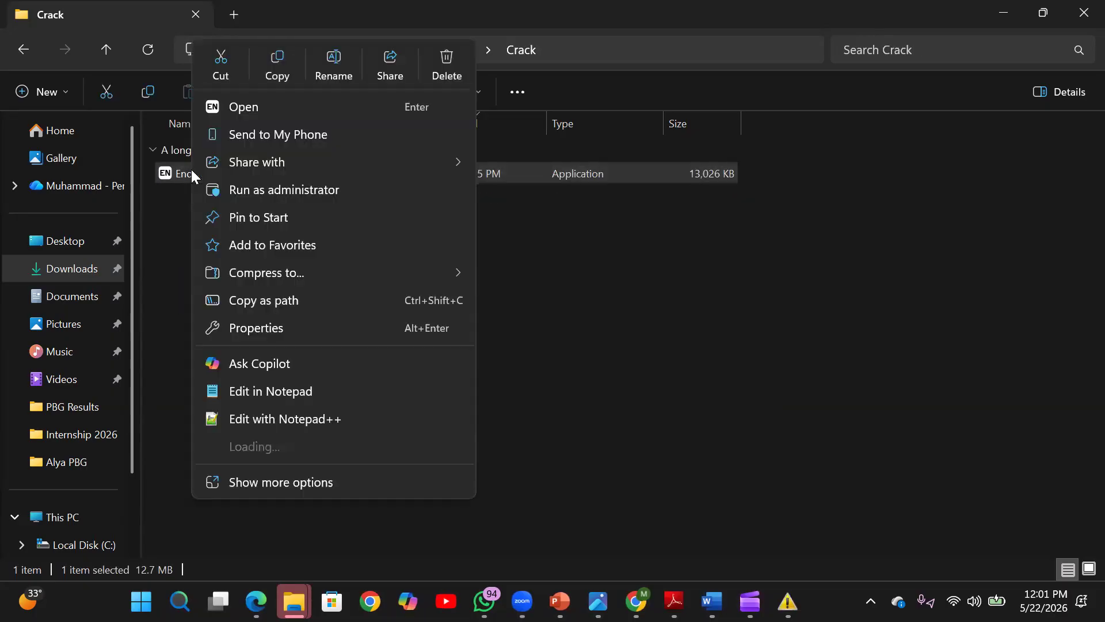
pyautogui.click(271, 64)
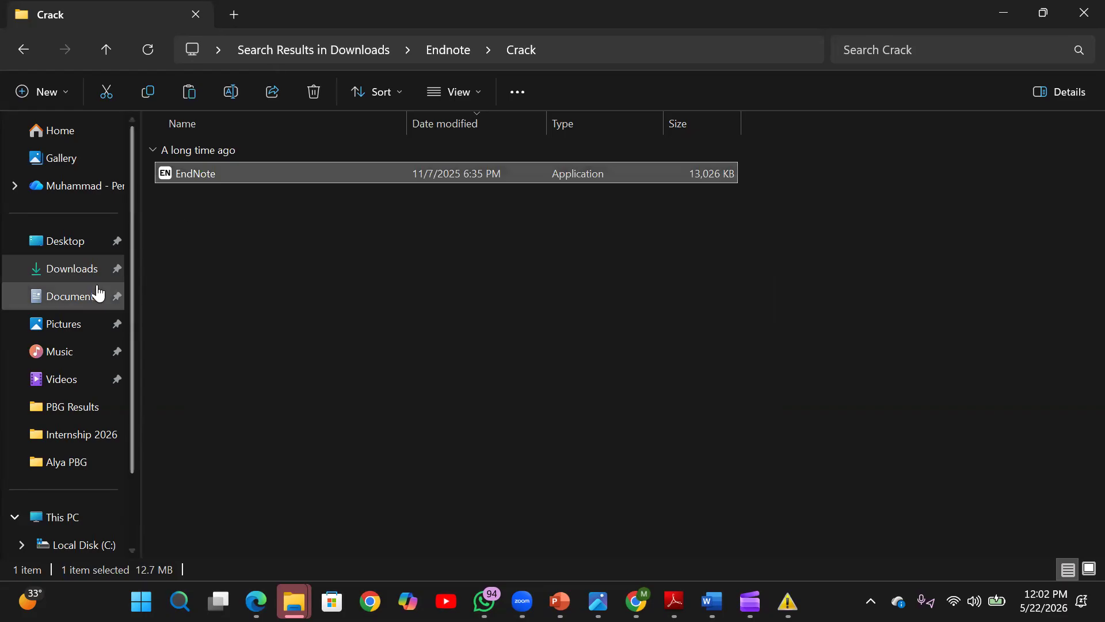
# Try to paste the copied EndNote application file into the EndNote 20 folder under Program Files (x86) on the C: drive
pyautogui.click(91, 541)
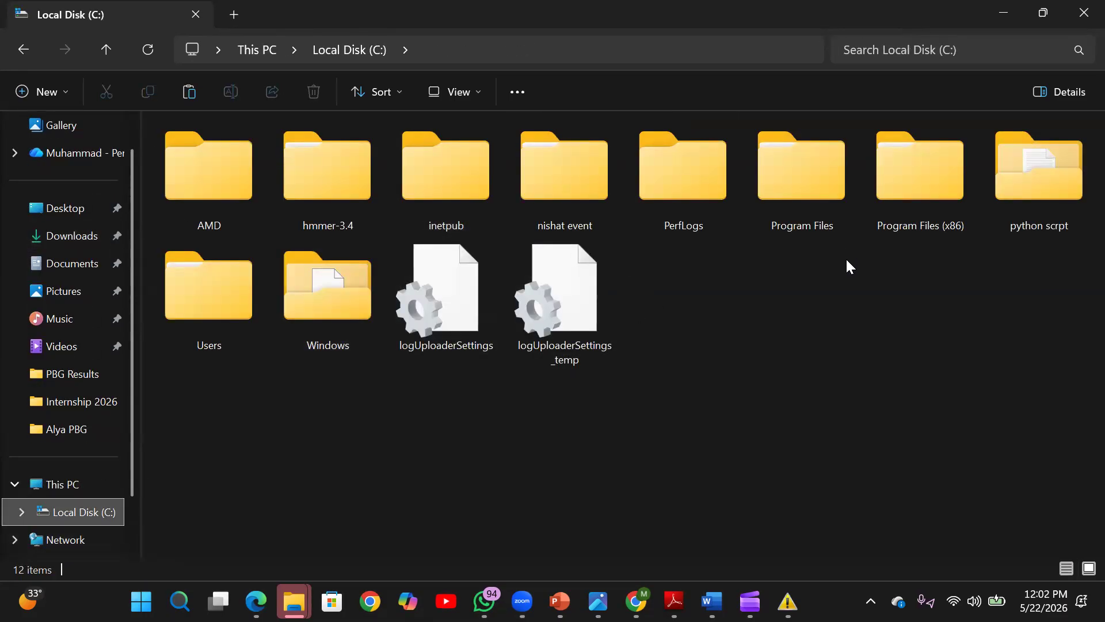
pyautogui.doubleClick(927, 194)
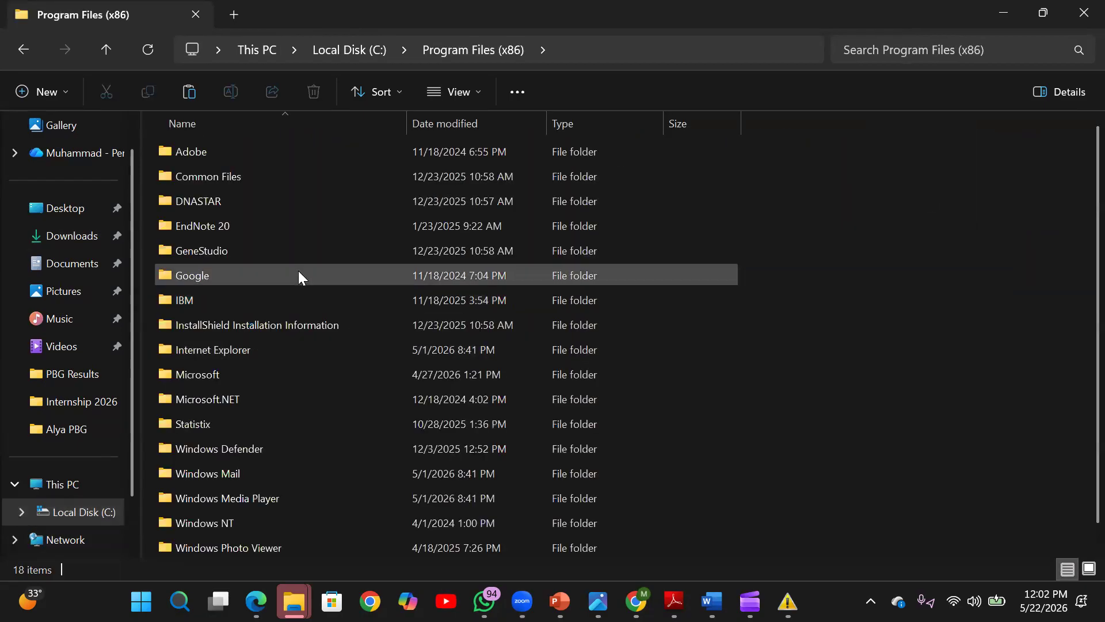
pyautogui.doubleClick(251, 229)
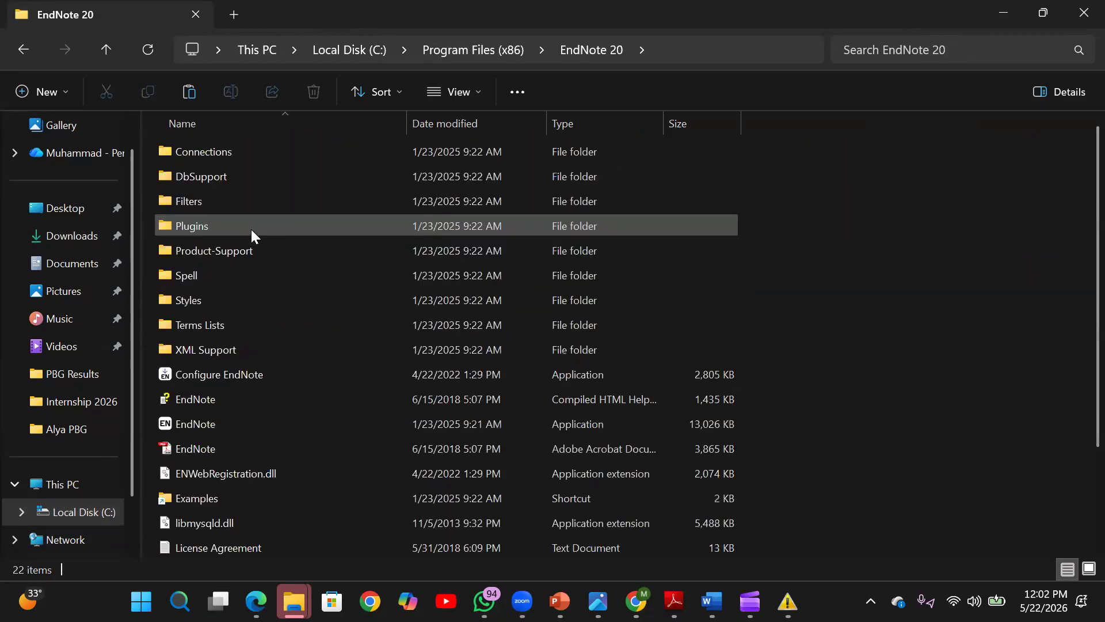
pyautogui.hotkey('ctrl', 'v')
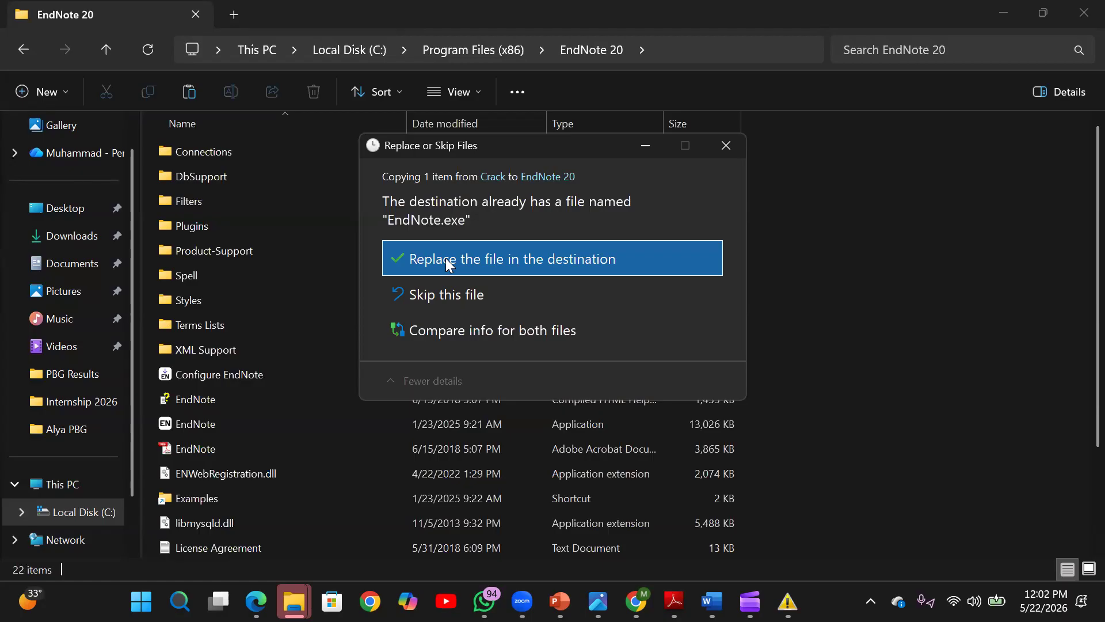
# Launch EndNote through Windows search, and dismiss the pending file replacement and compatibility dialogs
pyautogui.click(179, 601)
pyautogui.write('e')
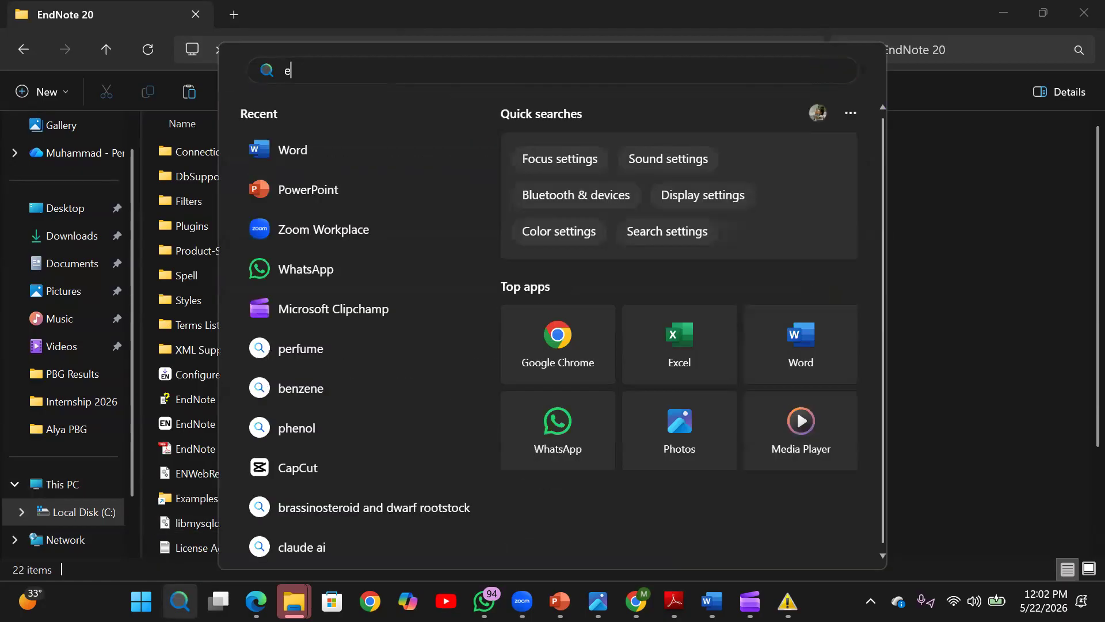
pyautogui.write('nd')
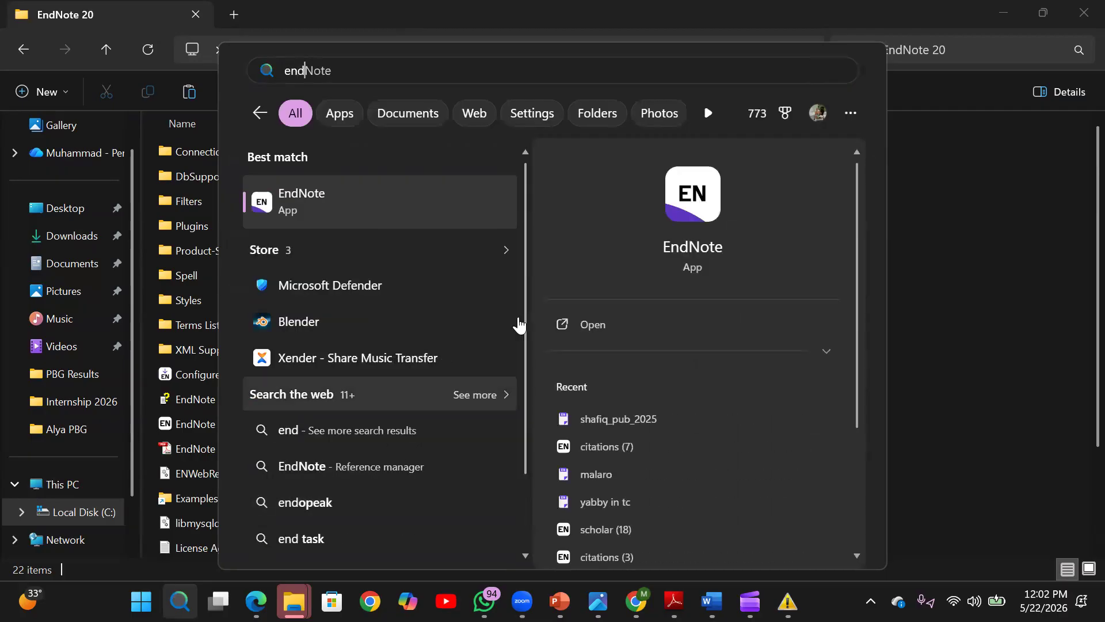
pyautogui.click(601, 325)
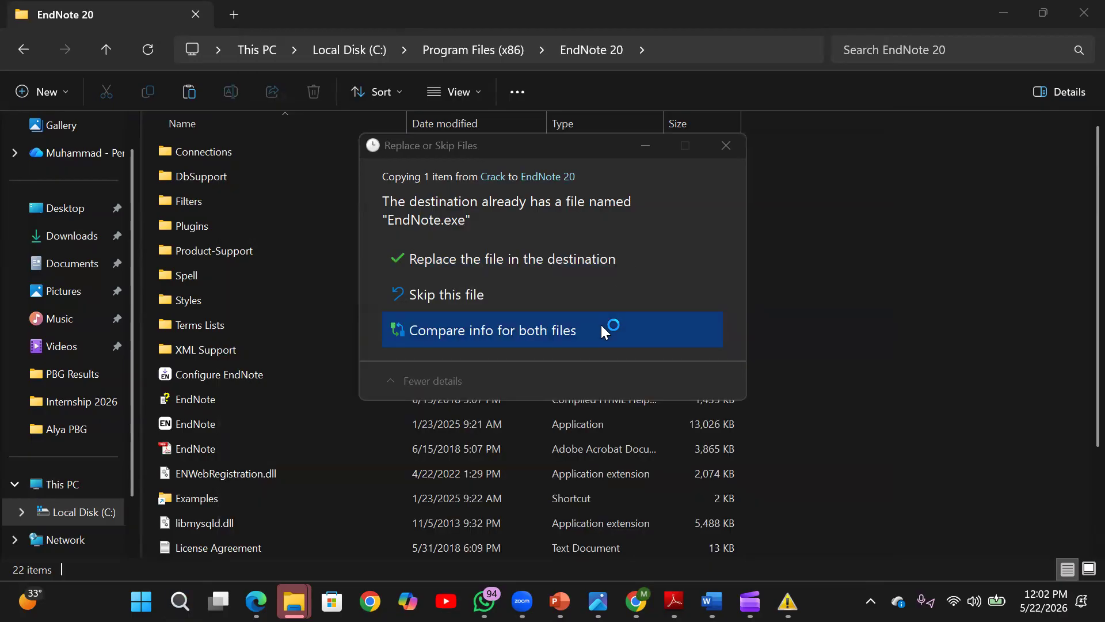
pyautogui.click(728, 144)
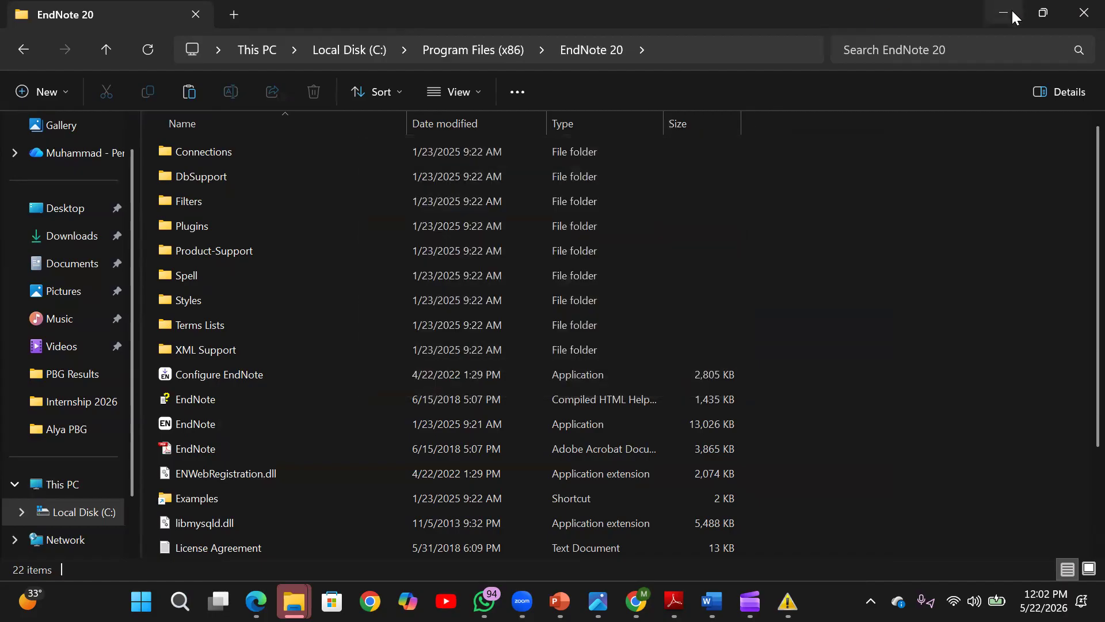
pyautogui.click(1013, 16)
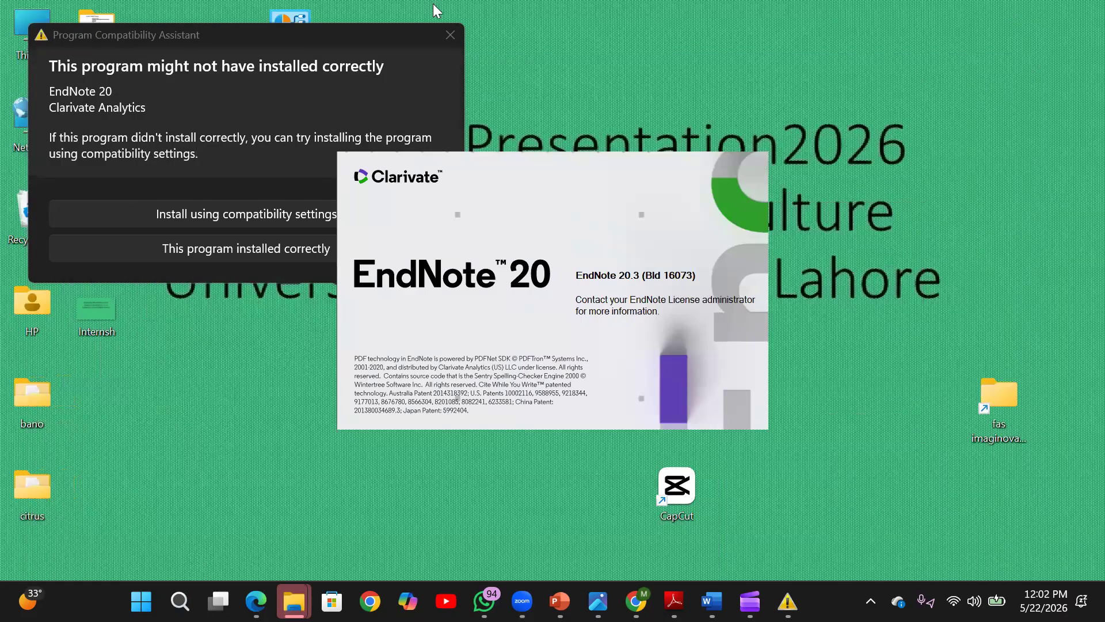
pyautogui.click(449, 34)
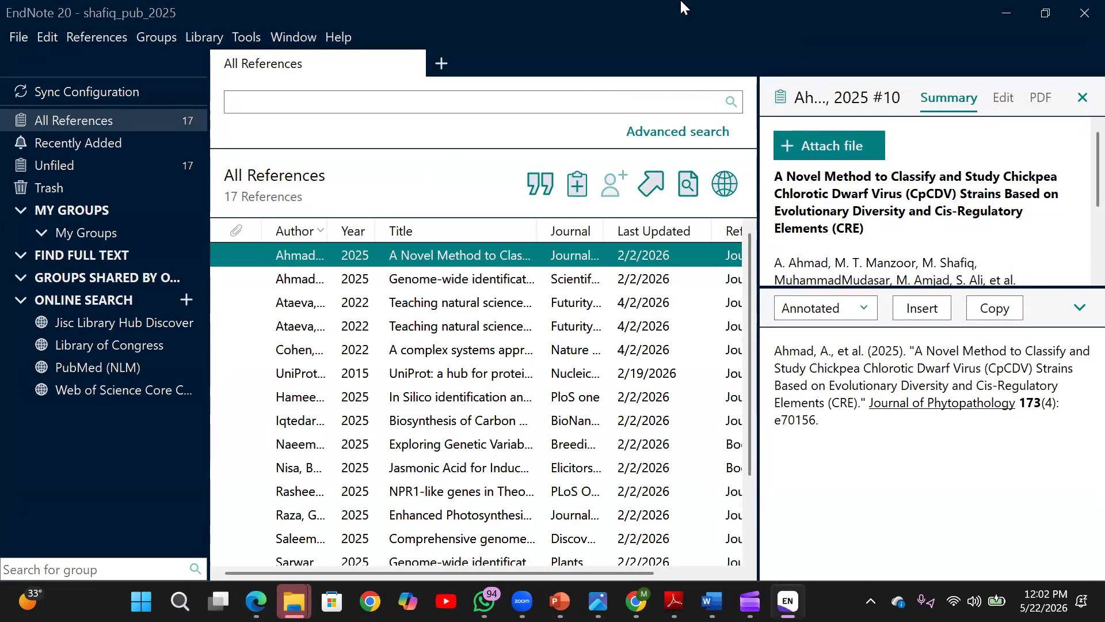
# Create a new EndNote library on the Desktop, named with a person's first name plus "_citrus", and maximize its window
pyautogui.click(18, 38)
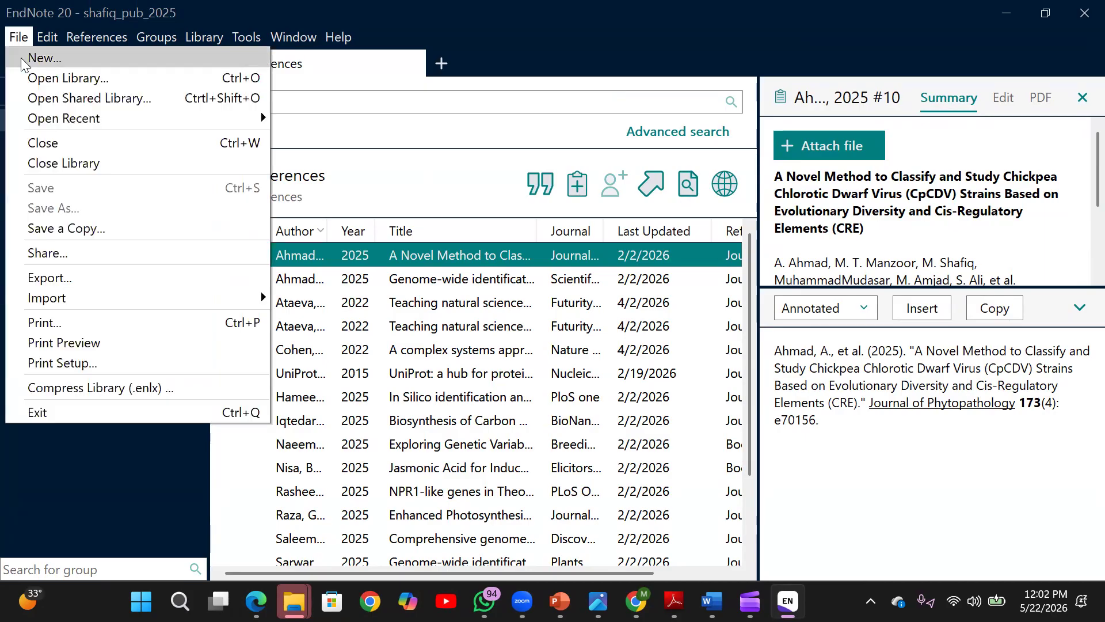
pyautogui.click(23, 60)
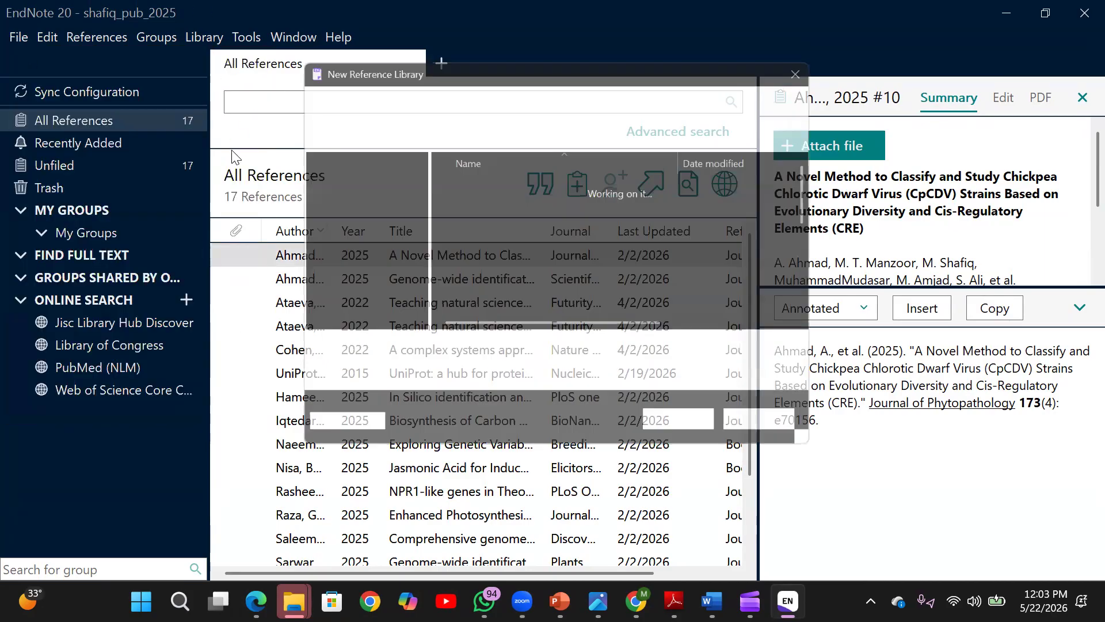
pyautogui.click(348, 215)
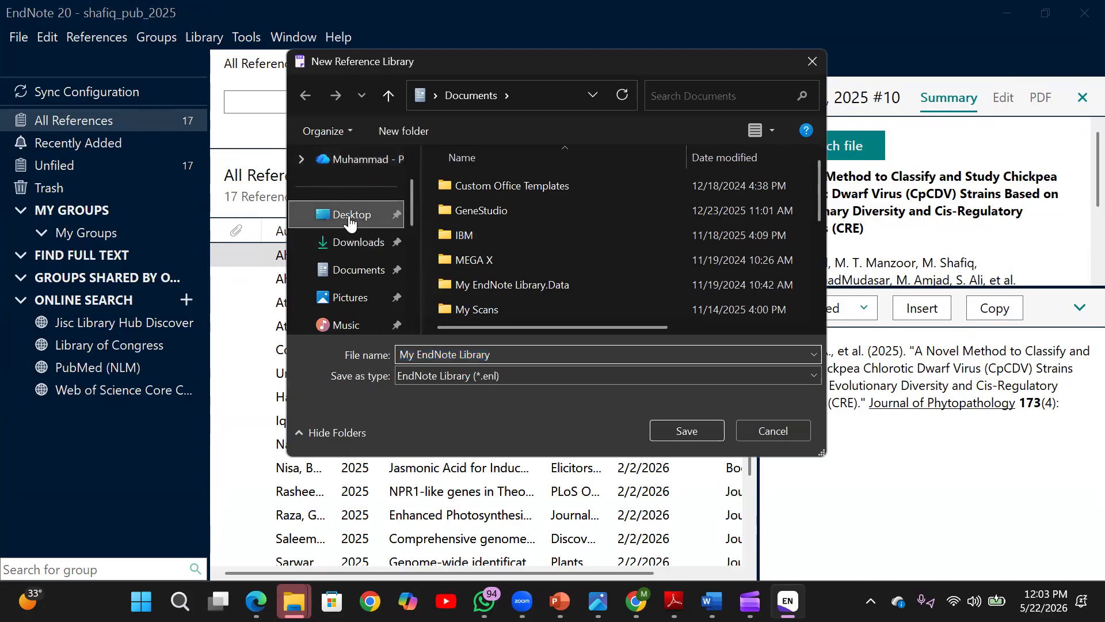
pyautogui.click(497, 355)
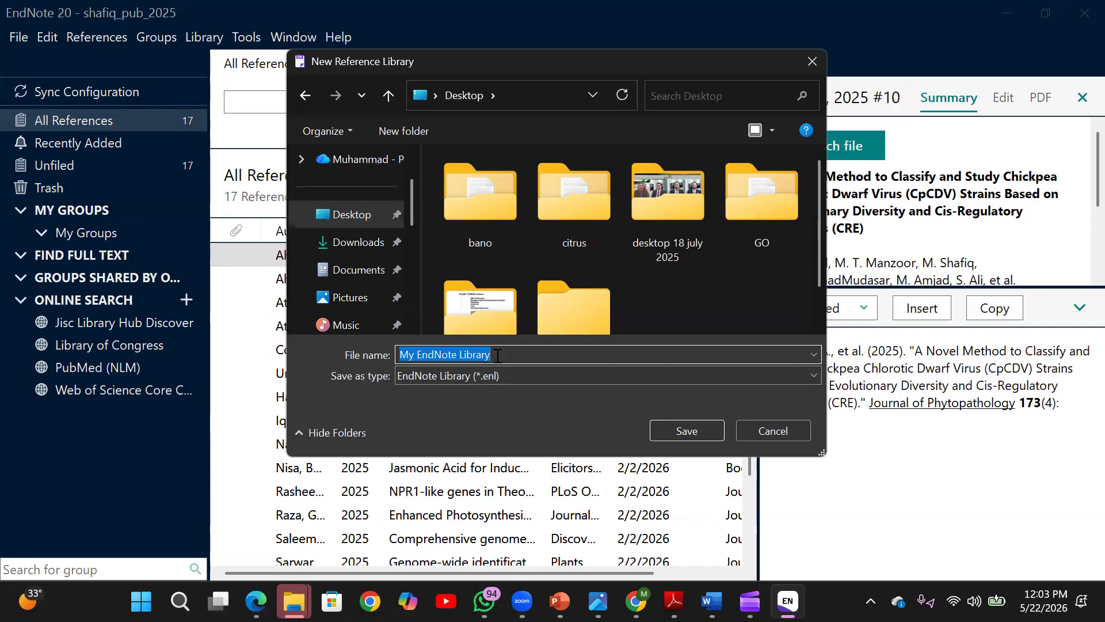
pyautogui.write('Atifa')
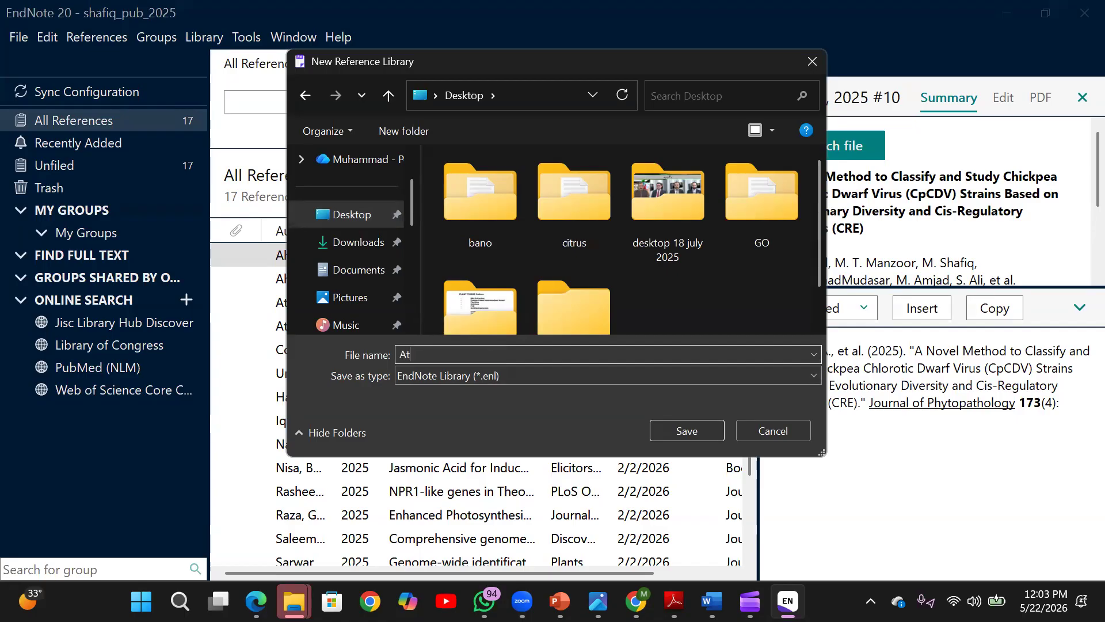
pyautogui.write('_citrus')
pyautogui.click(711, 431)
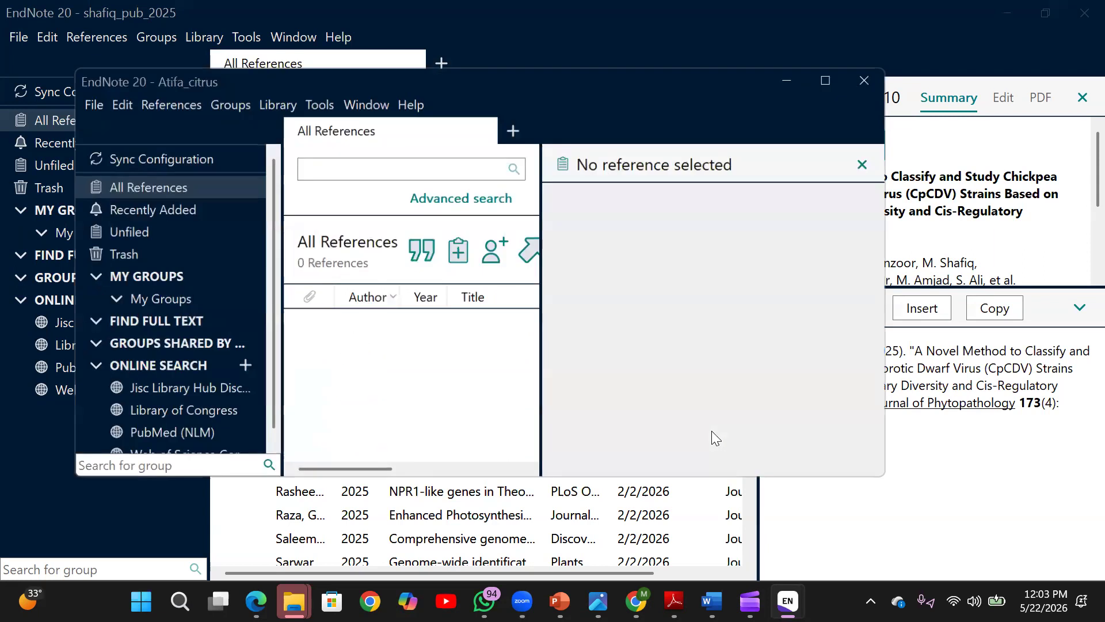
pyautogui.click(828, 79)
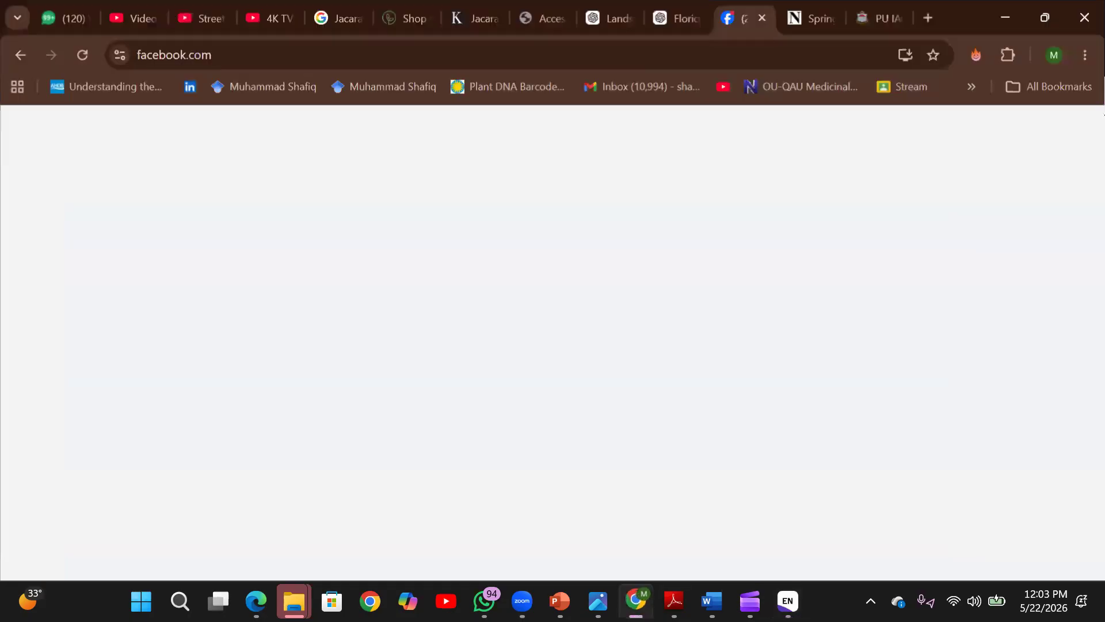
# Switch to Chrome, search for "google scholar" in a new tab, and open the Google Scholar site
pyautogui.click(636, 601)
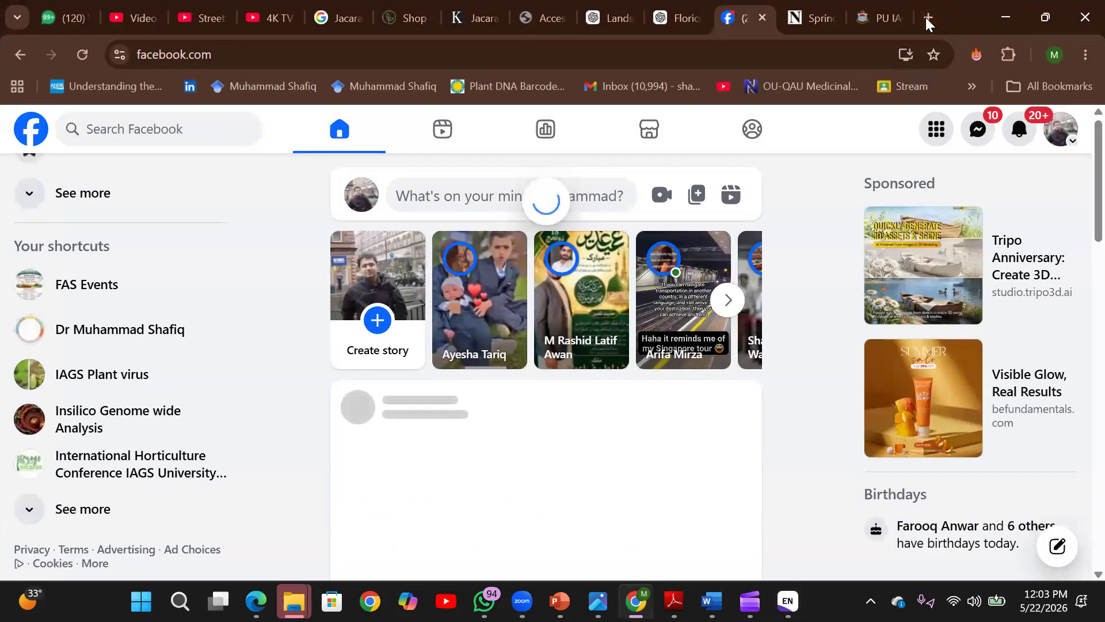
pyautogui.click(925, 17)
pyautogui.write('g')
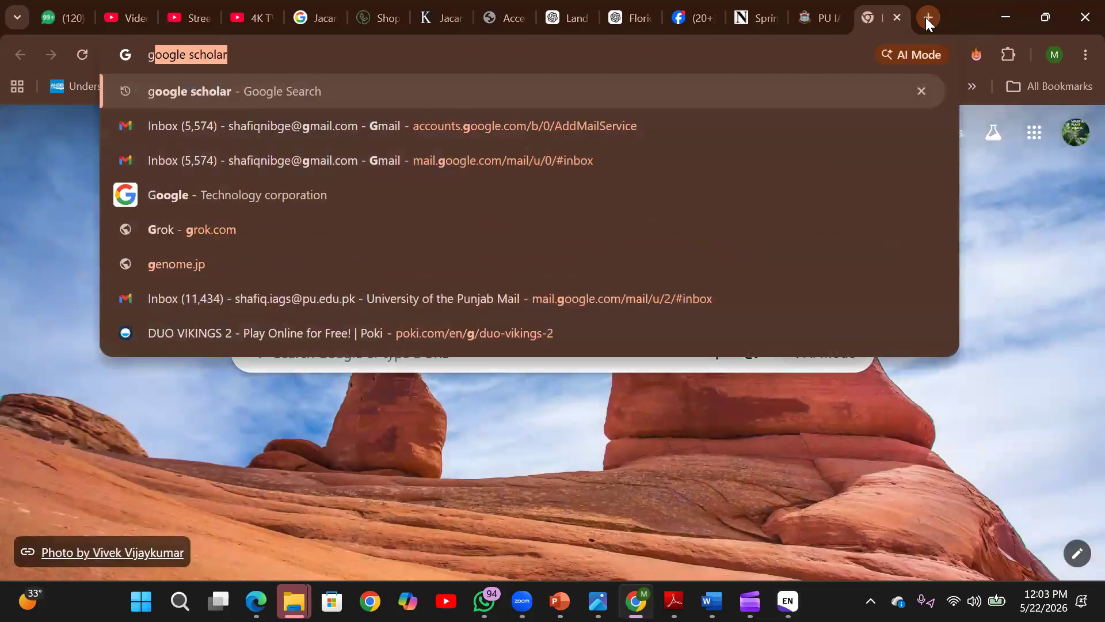
pyautogui.write('oogle')
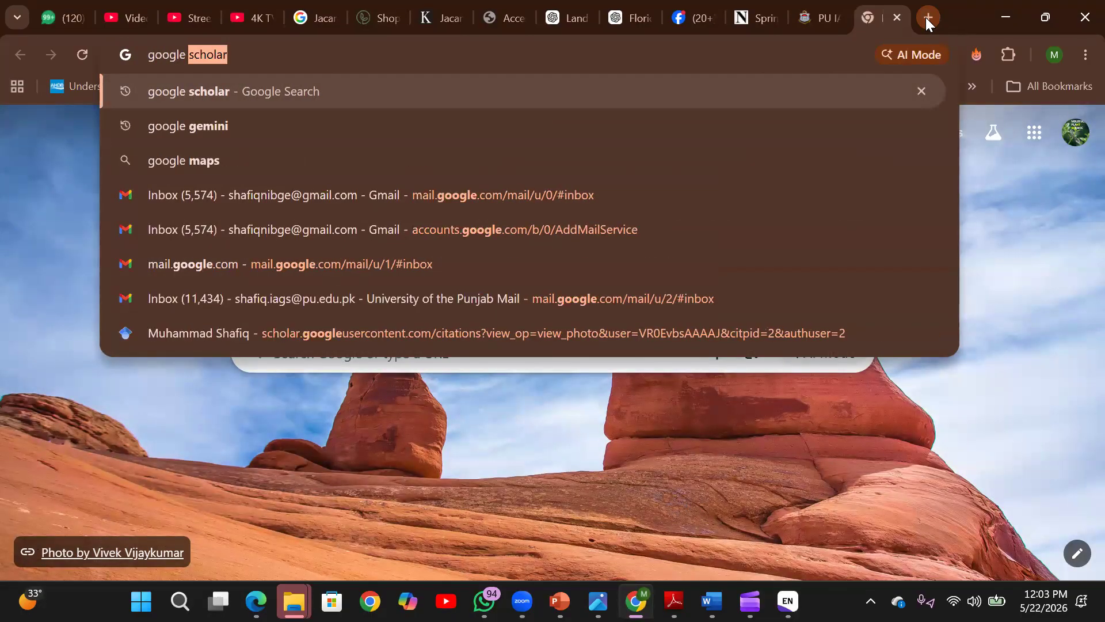
pyautogui.click(804, 98)
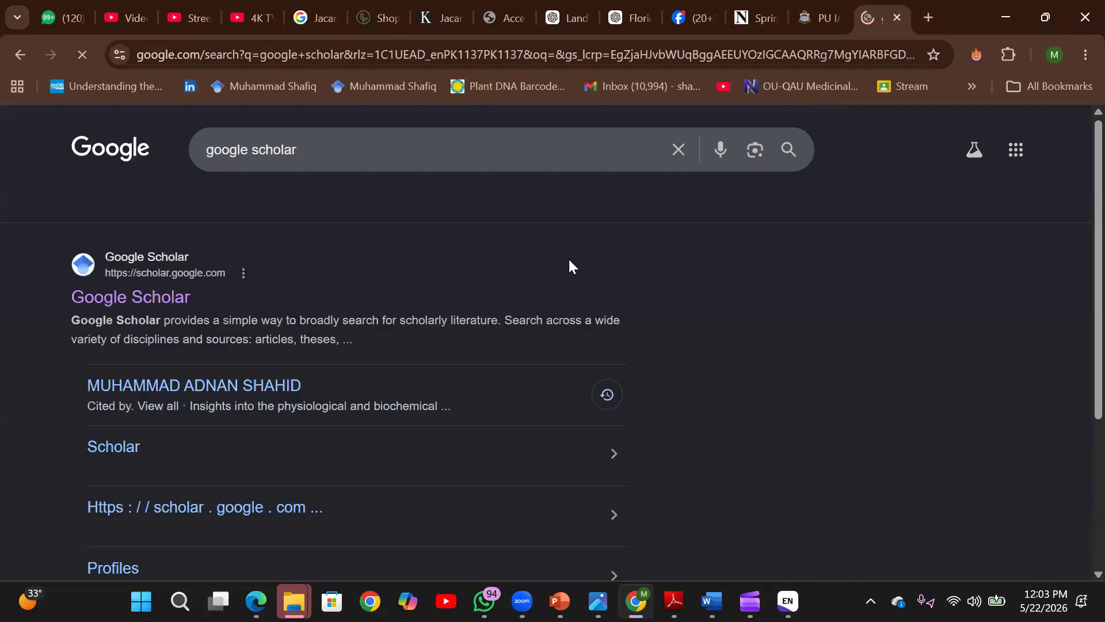
pyautogui.click(133, 296)
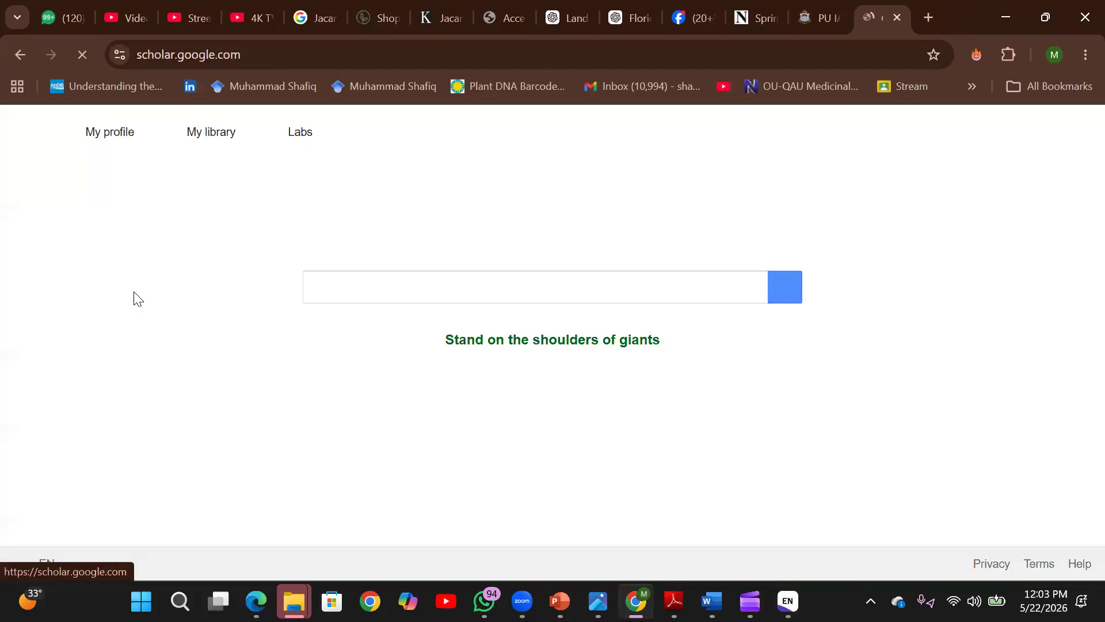
# Search Google Scholar for "Citrus sinensis malta"
pyautogui.click(360, 281)
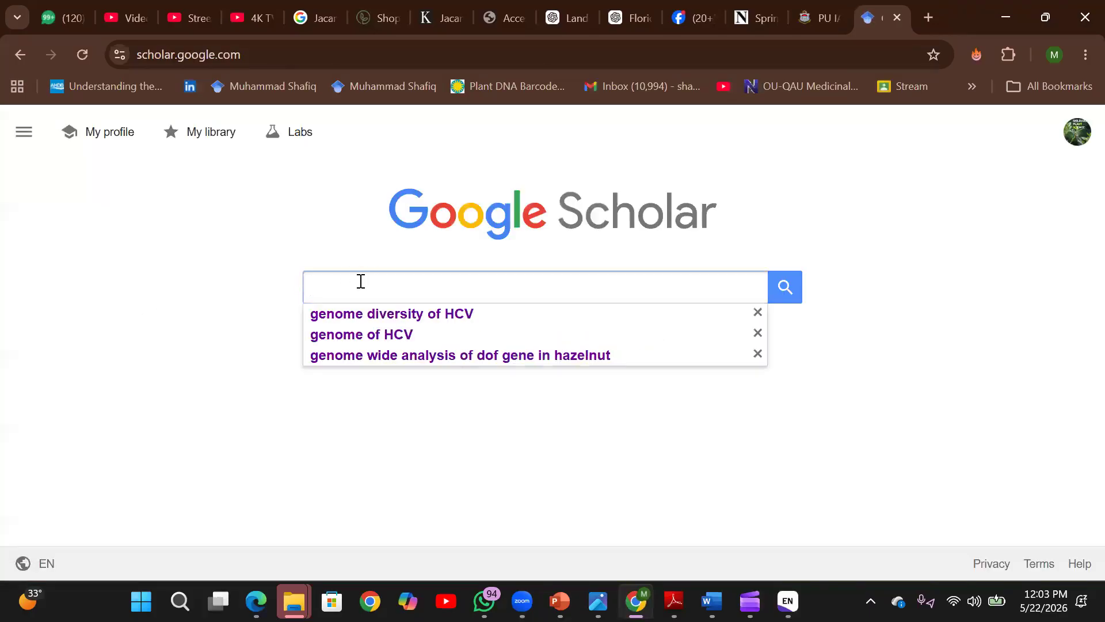
pyautogui.write('Ci')
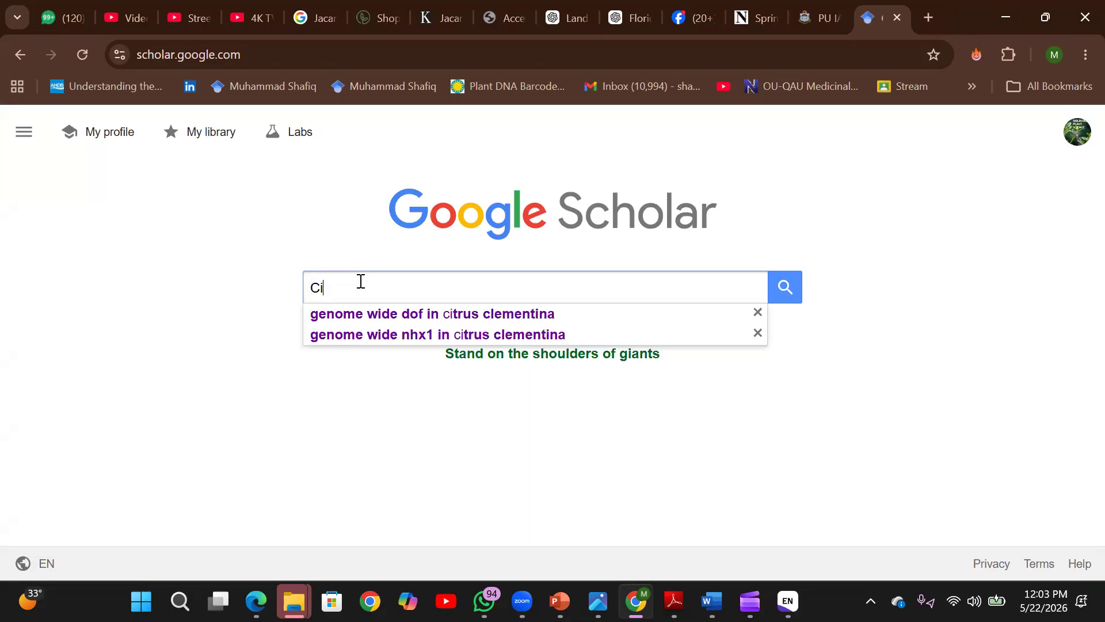
pyautogui.write('trus sine')
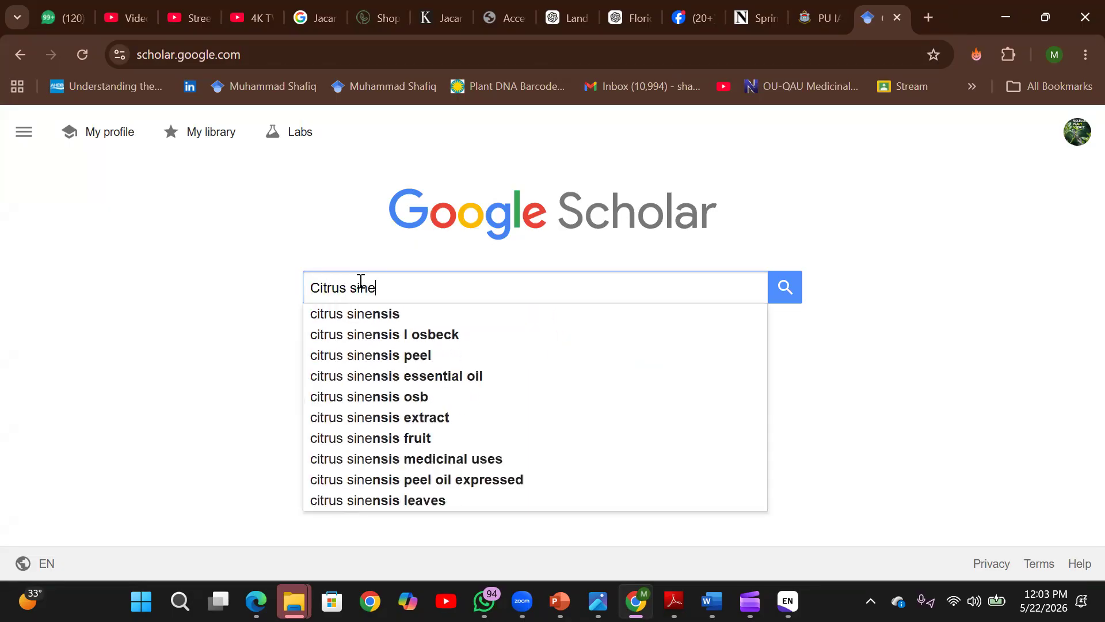
pyautogui.write('nsis malta')
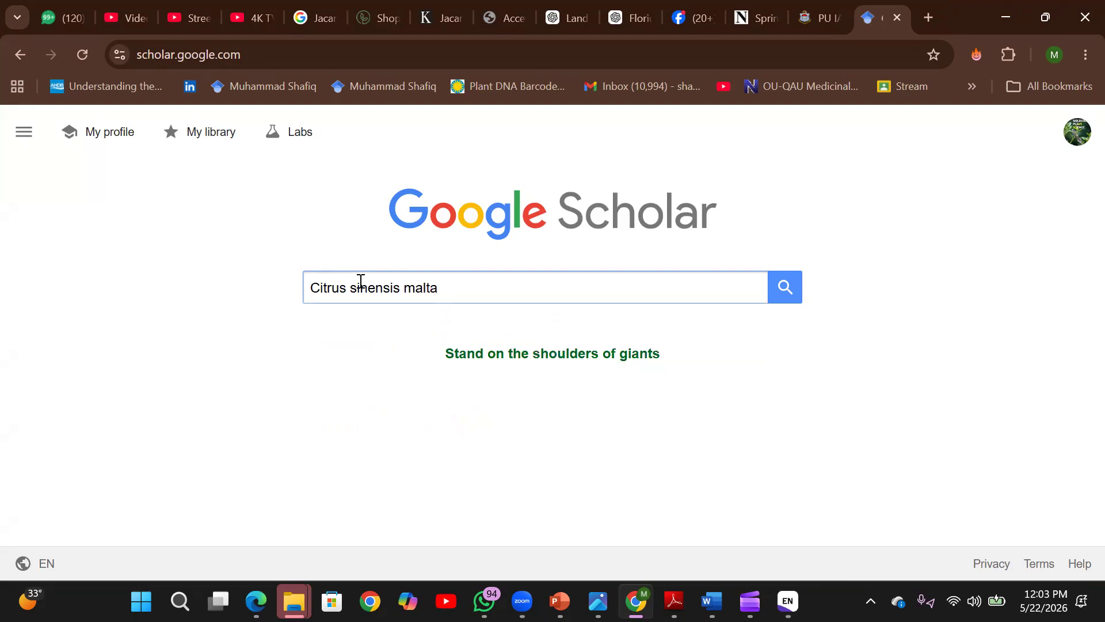
pyautogui.press('Return')
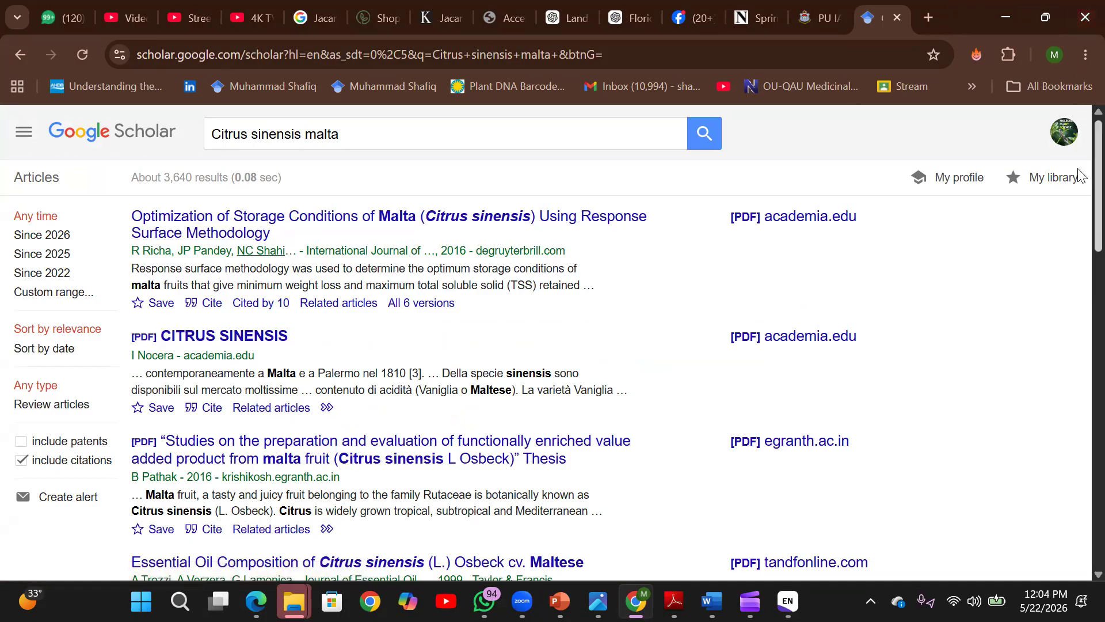
# Import the EndNote citation of "Essential Oil Composition of Citrus sinensis (L.) Osbeck cv. Maltese" into the new library and copy the imported reference
pyautogui.scroll(-5, 1080, 174)
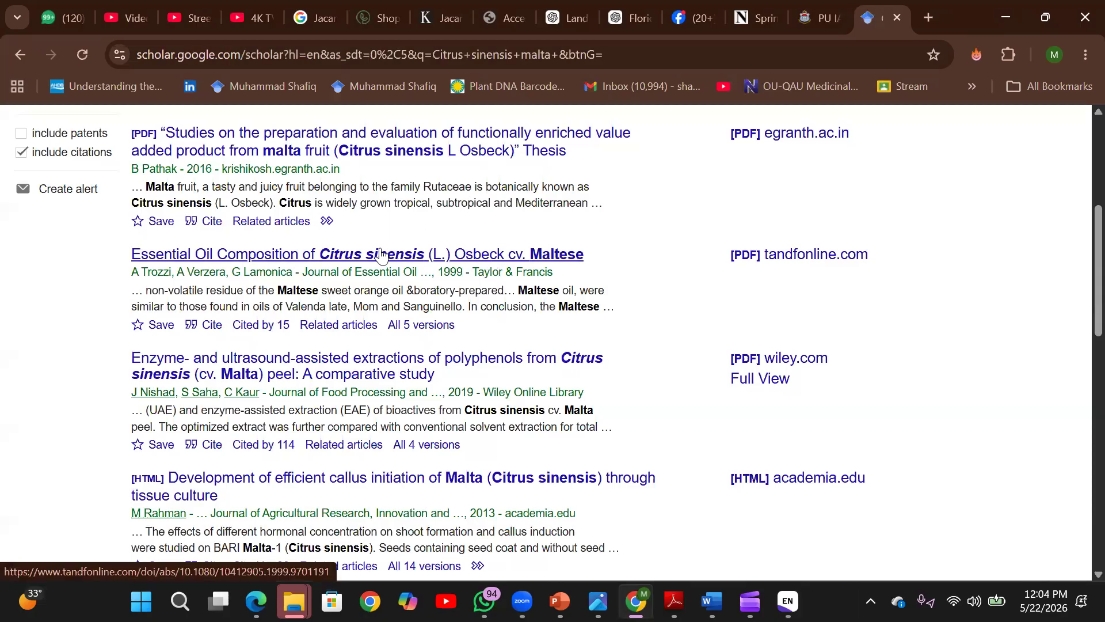
pyautogui.click(212, 326)
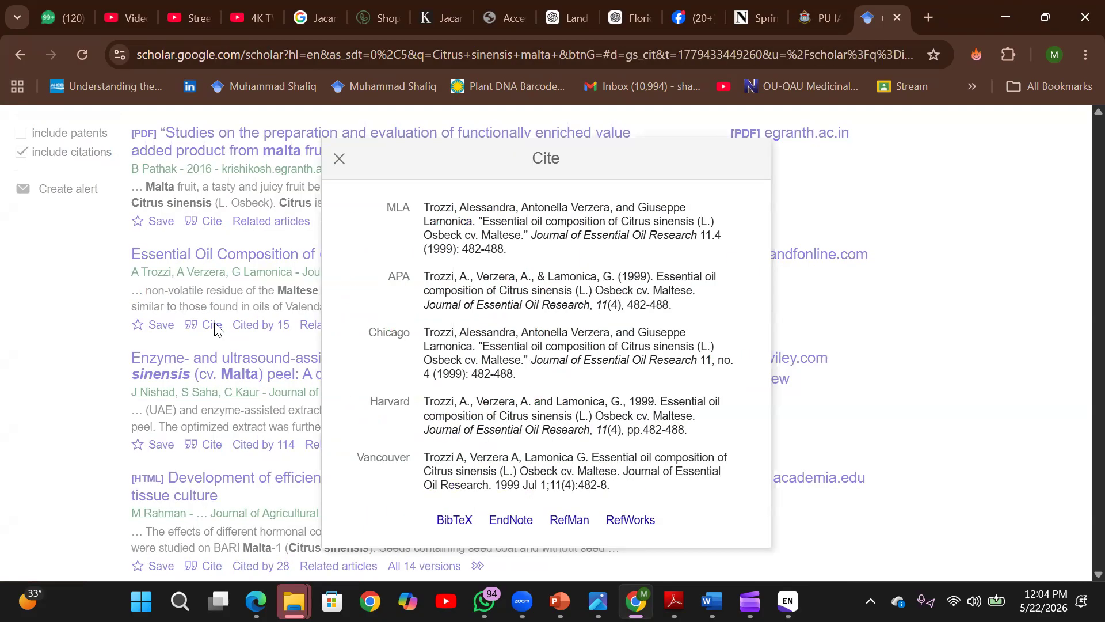
pyautogui.click(500, 518)
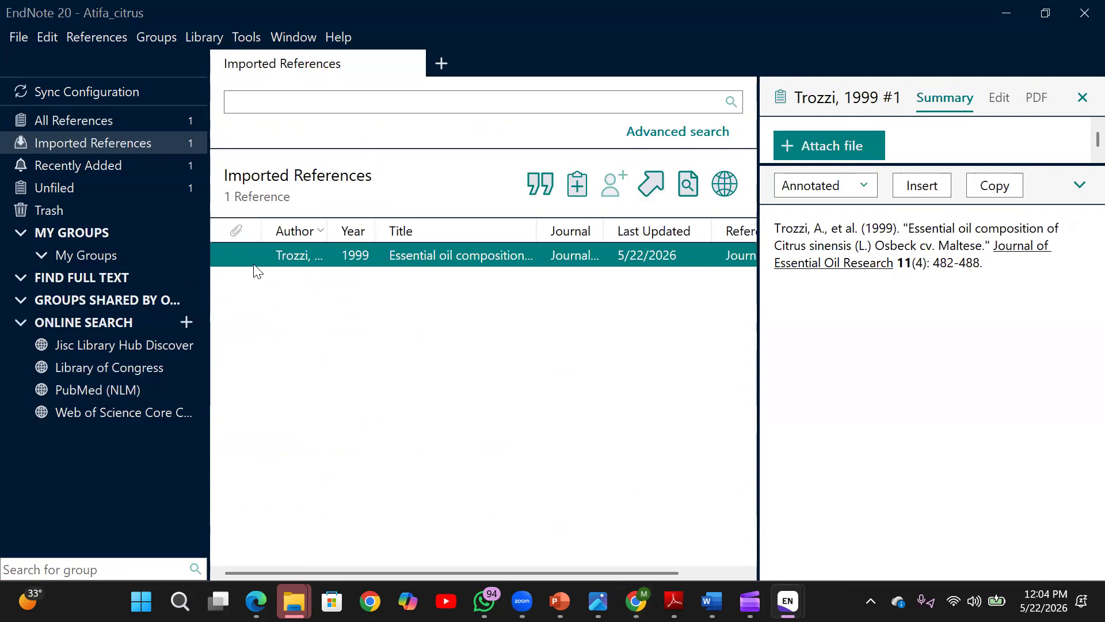
pyautogui.rightClick(252, 254)
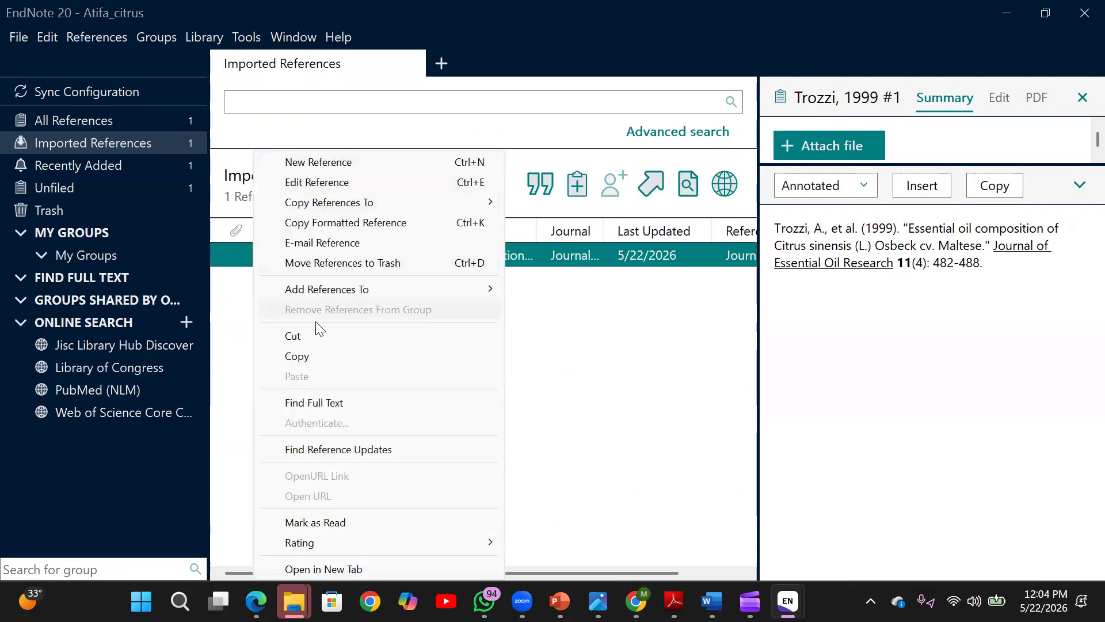
pyautogui.click(296, 357)
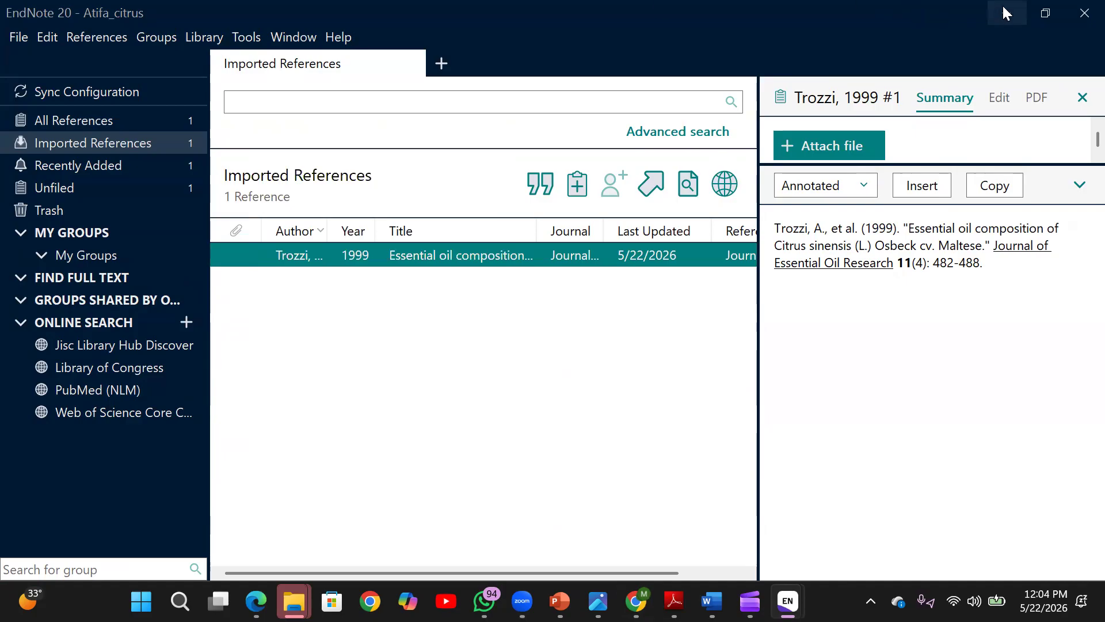
# Switch to Word, create a new blank document, and enter the text "Citrus sinesis"
pyautogui.moveTo(712, 600)
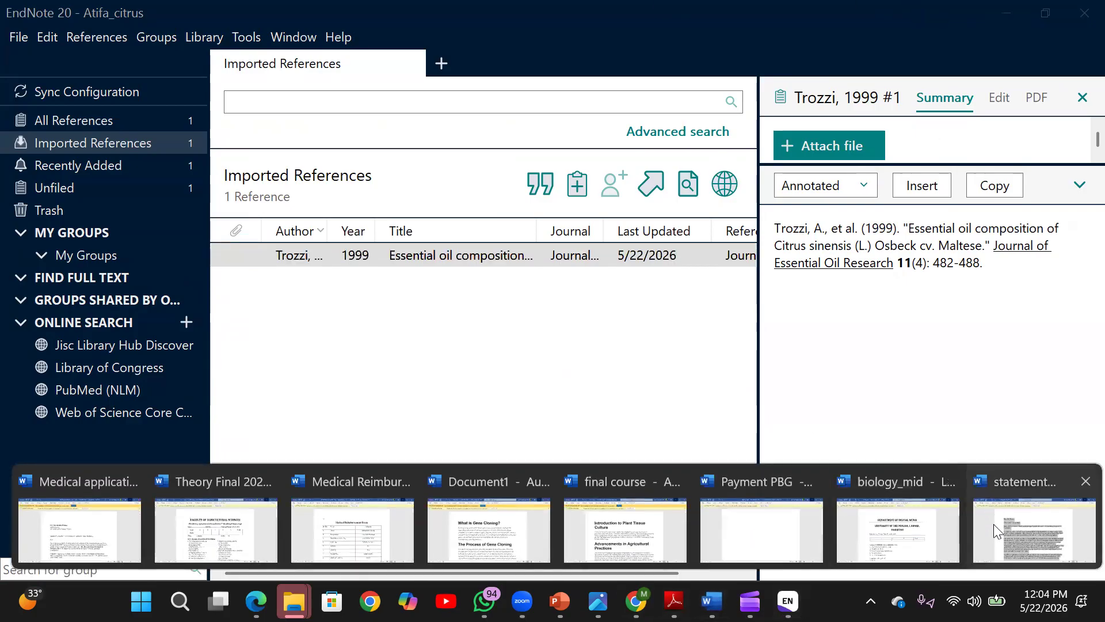
pyautogui.click(1003, 531)
pyautogui.hotkey('ctrl', 'n')
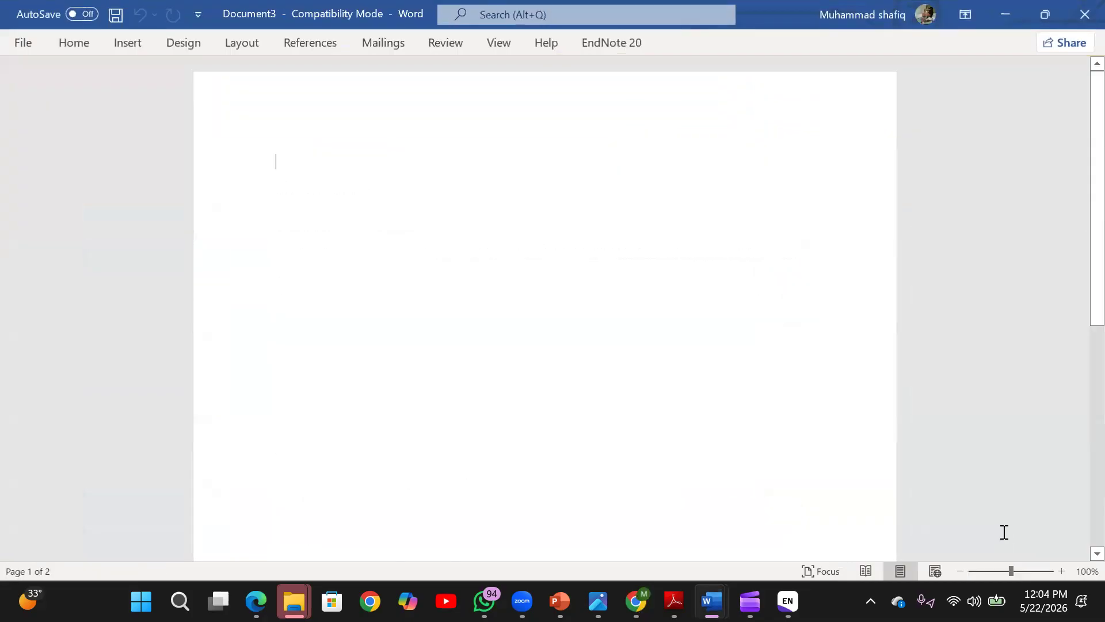
pyautogui.write('Citrus sinesis')
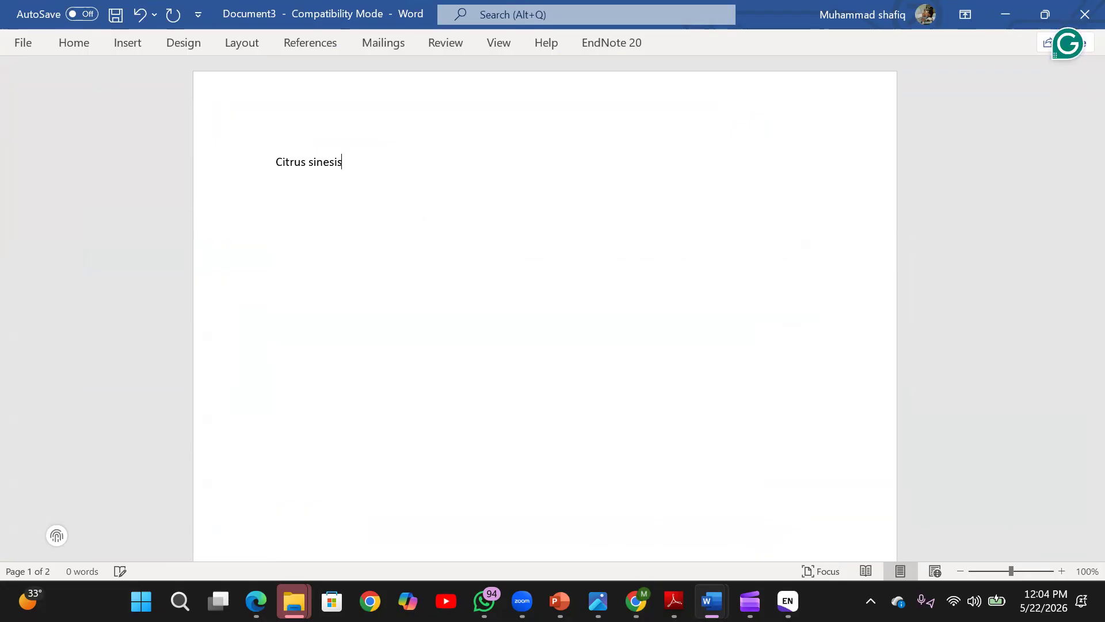
# Continue the text with "is very important", correct the misspelled word, and italicize "Citrus sinesis"
pyautogui.write(' is very impor')
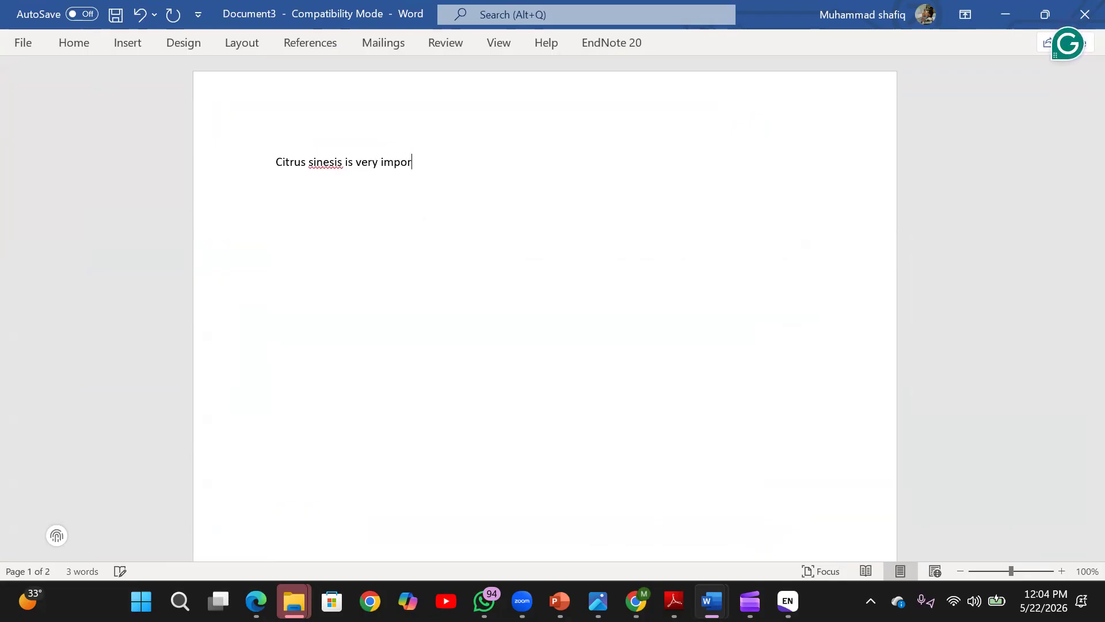
pyautogui.write('ntat')
pyautogui.rightClick(411, 172)
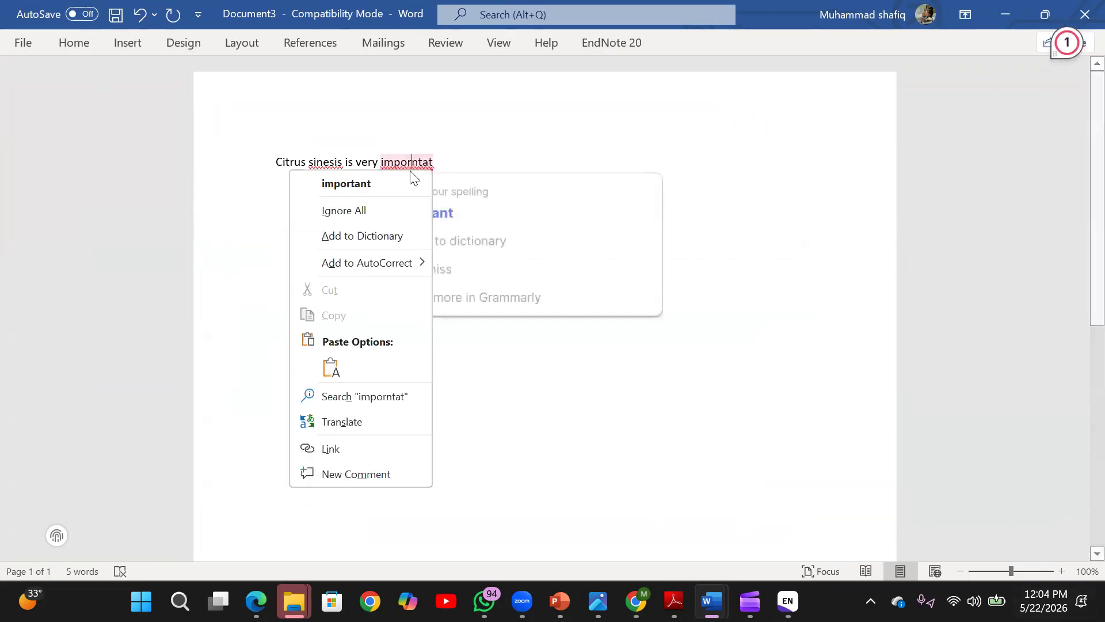
pyautogui.click(351, 183)
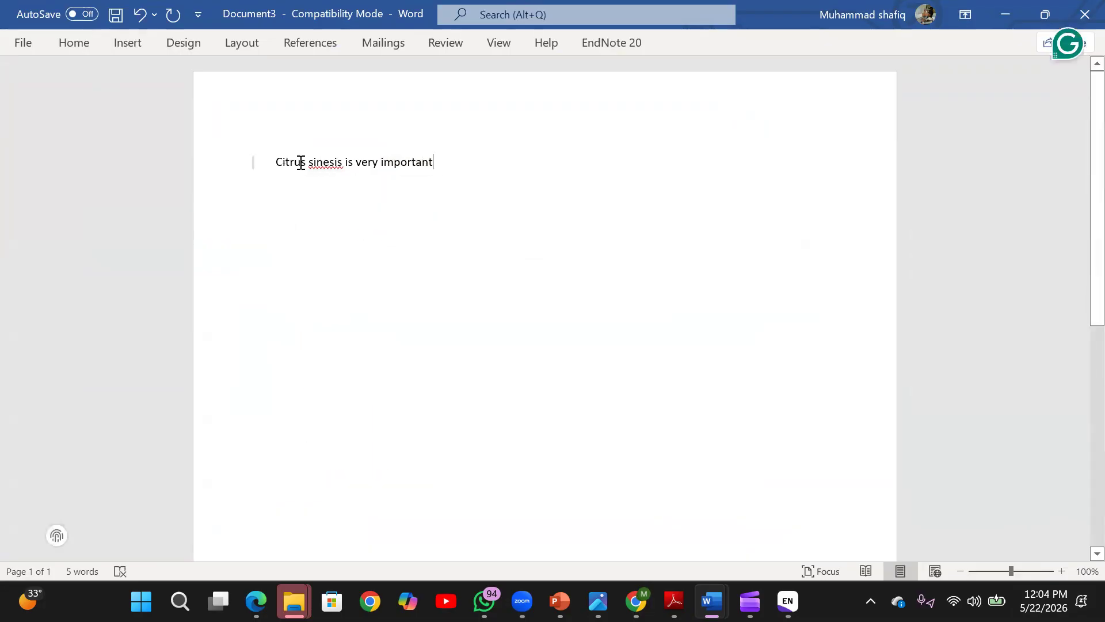
pyautogui.moveTo(277, 160); pyautogui.dragTo(342, 160)
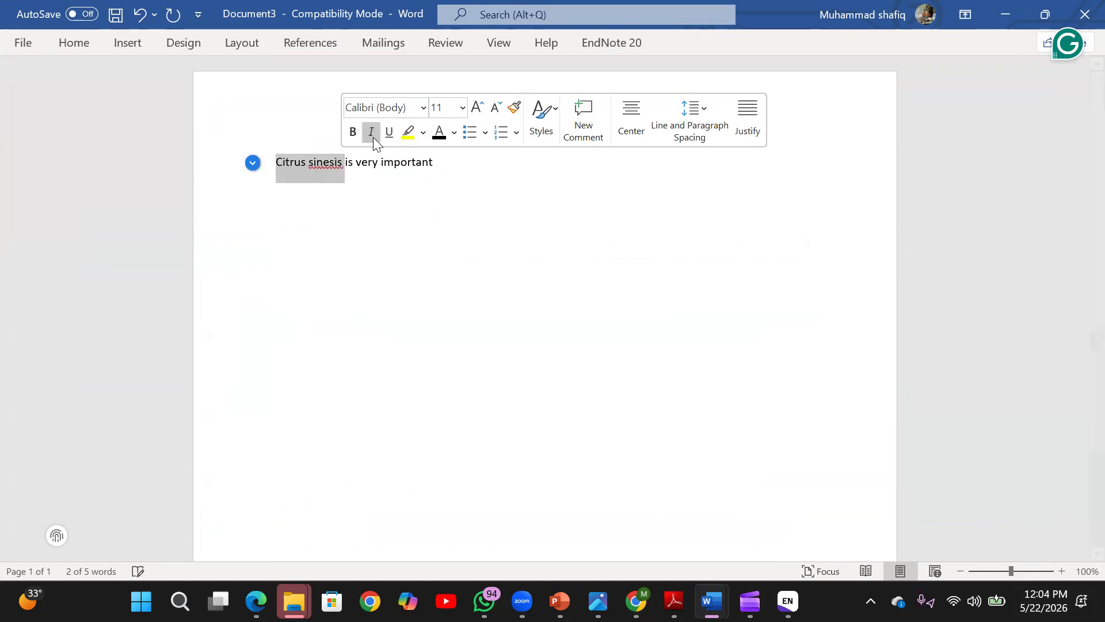
pyautogui.click(373, 137)
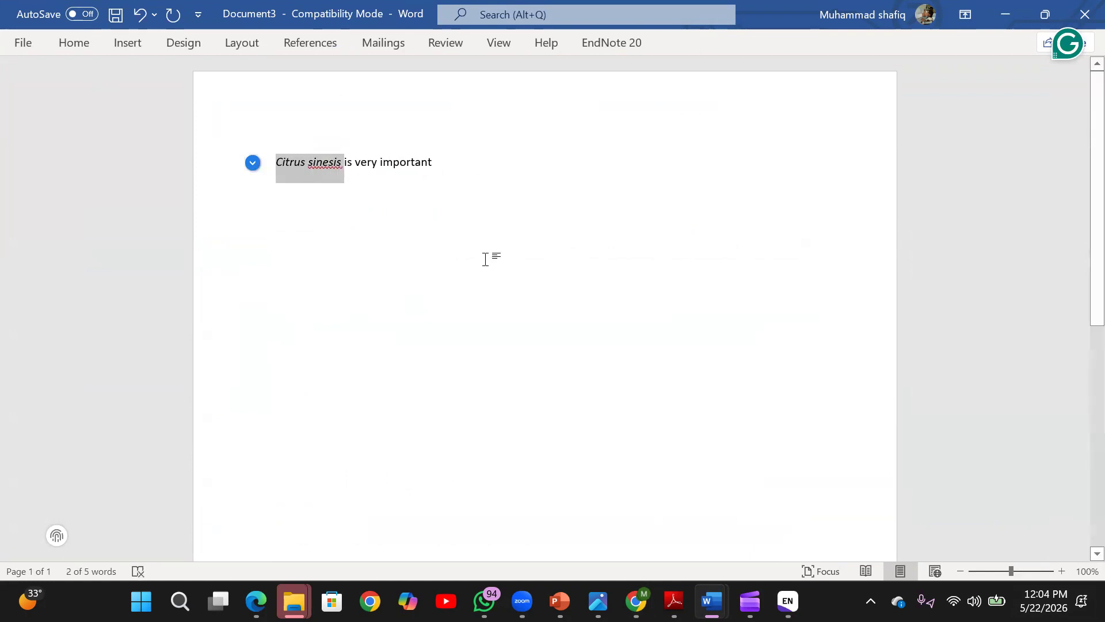
# Complete the sentence with "fruit crop and cultivated worldwide" and paste the copied EndNote citation after it
pyautogui.click(448, 166)
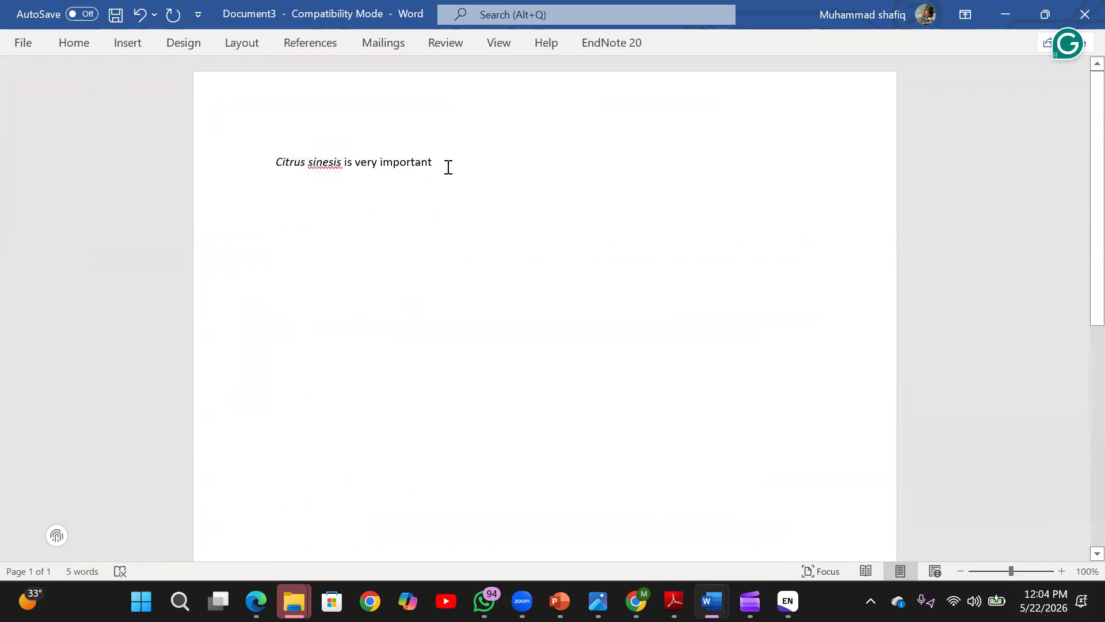
pyautogui.write('frui')
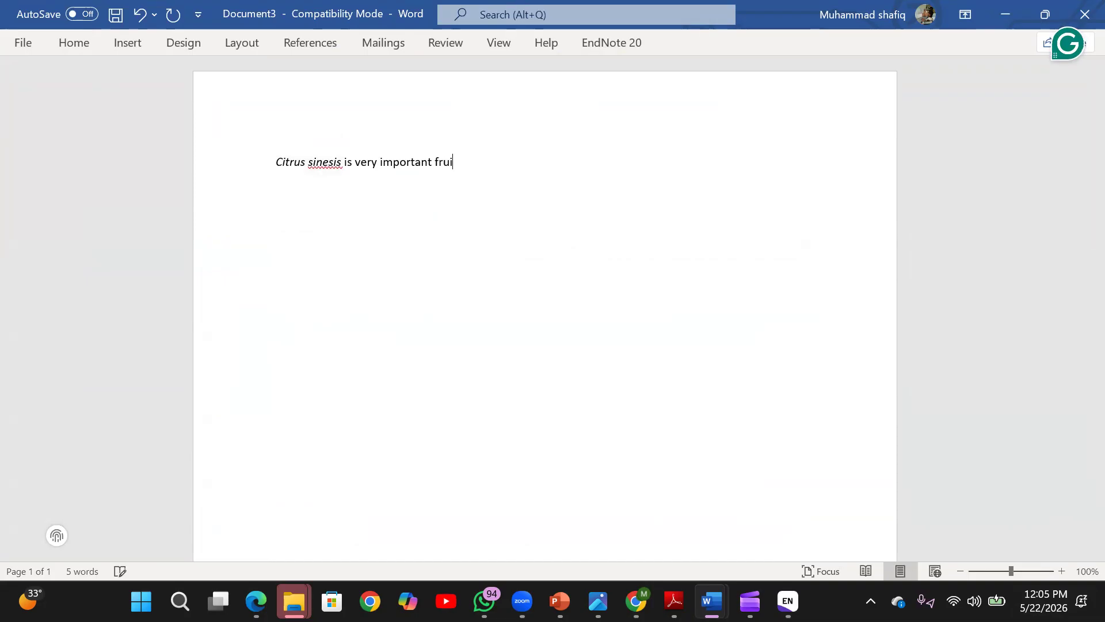
pyautogui.write('t crop and cultivated worl')
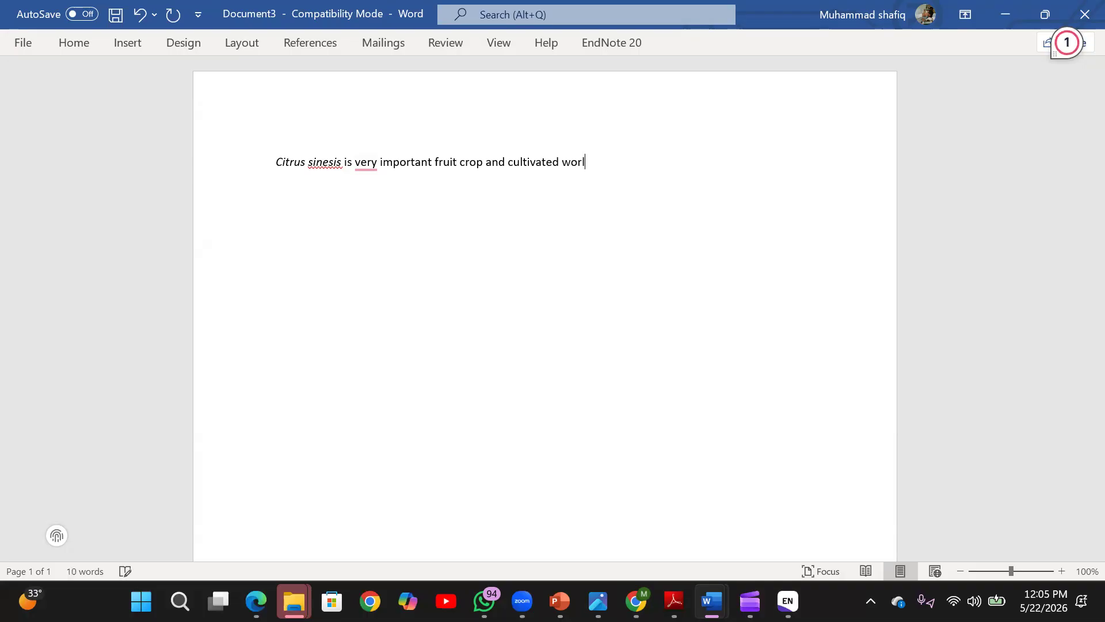
pyautogui.write('dwide')
pyautogui.hotkey('ctrl', 'v')
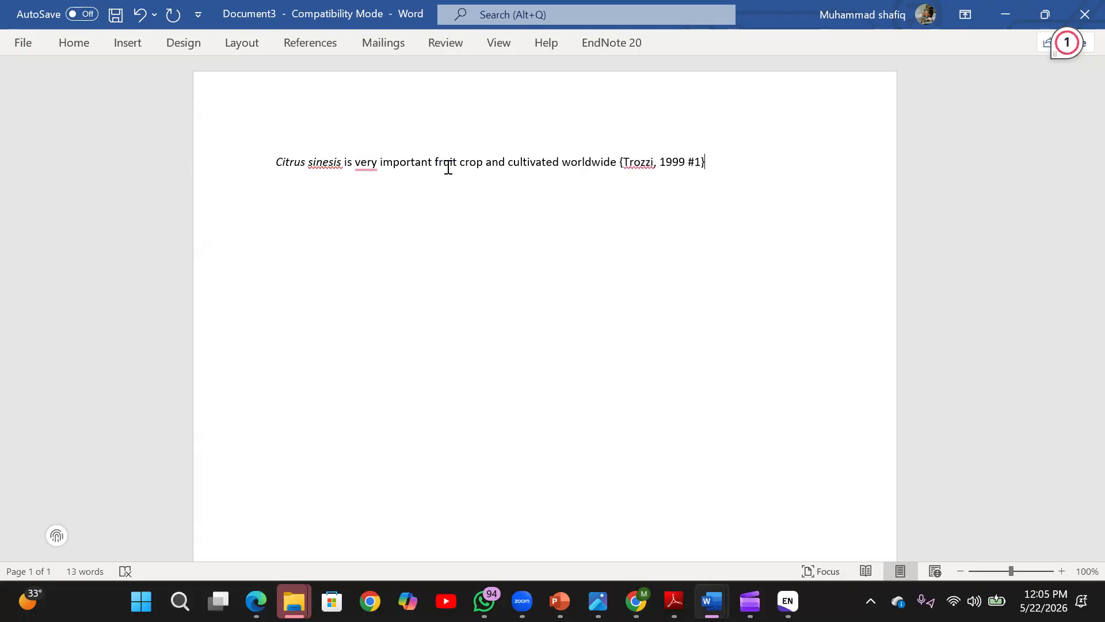
# Choose the APA 7th citation style in the EndNote tools and update the document's citations and bibliography
pyautogui.click(600, 43)
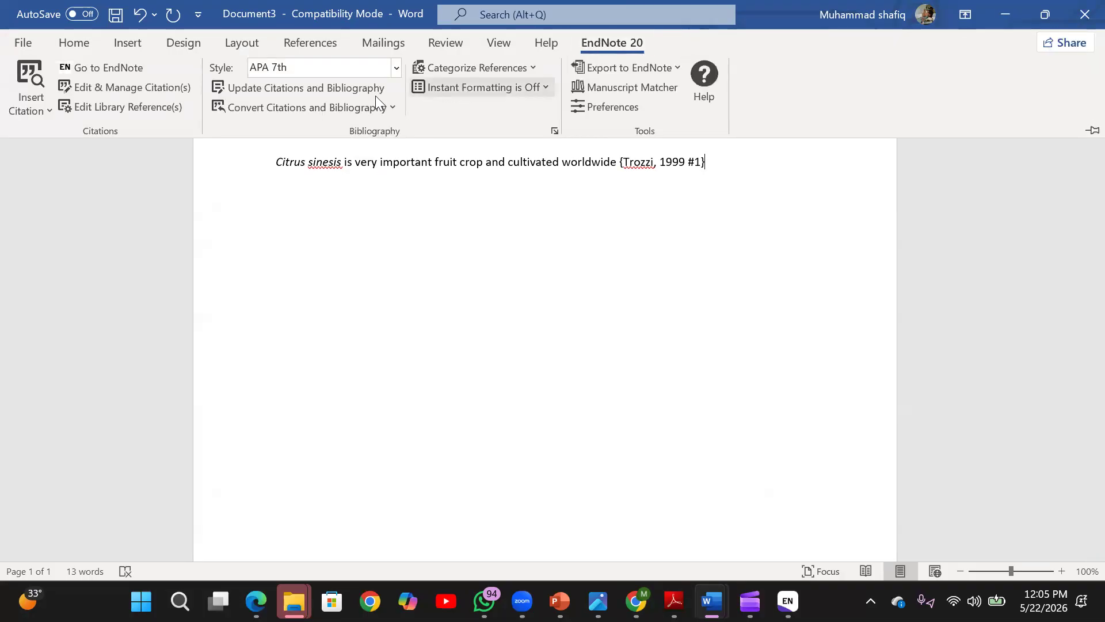
pyautogui.click(396, 68)
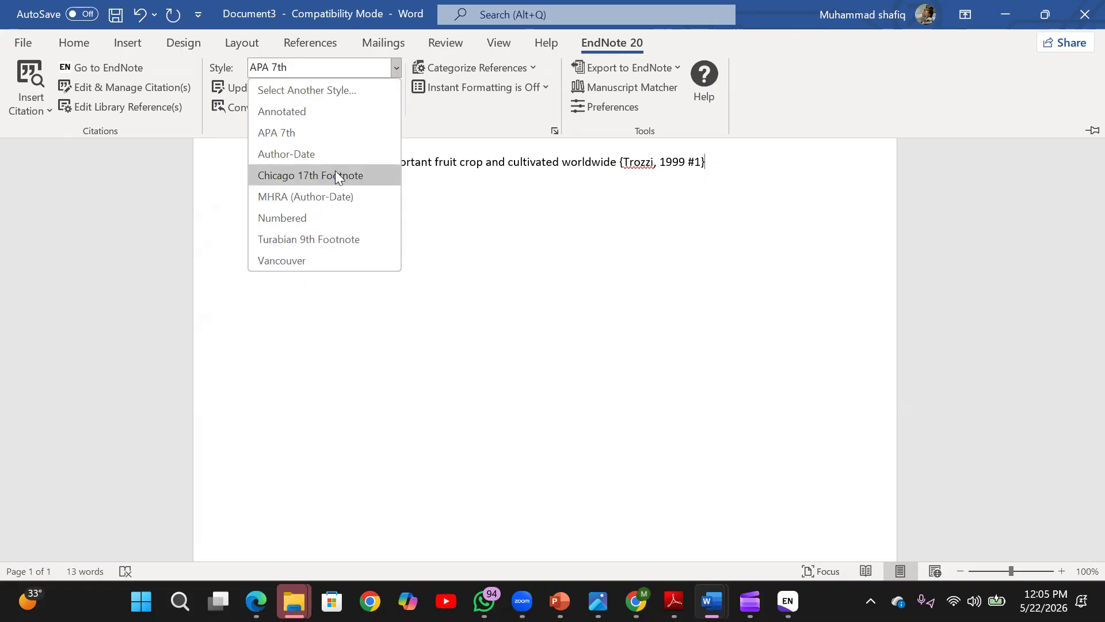
pyautogui.click(321, 132)
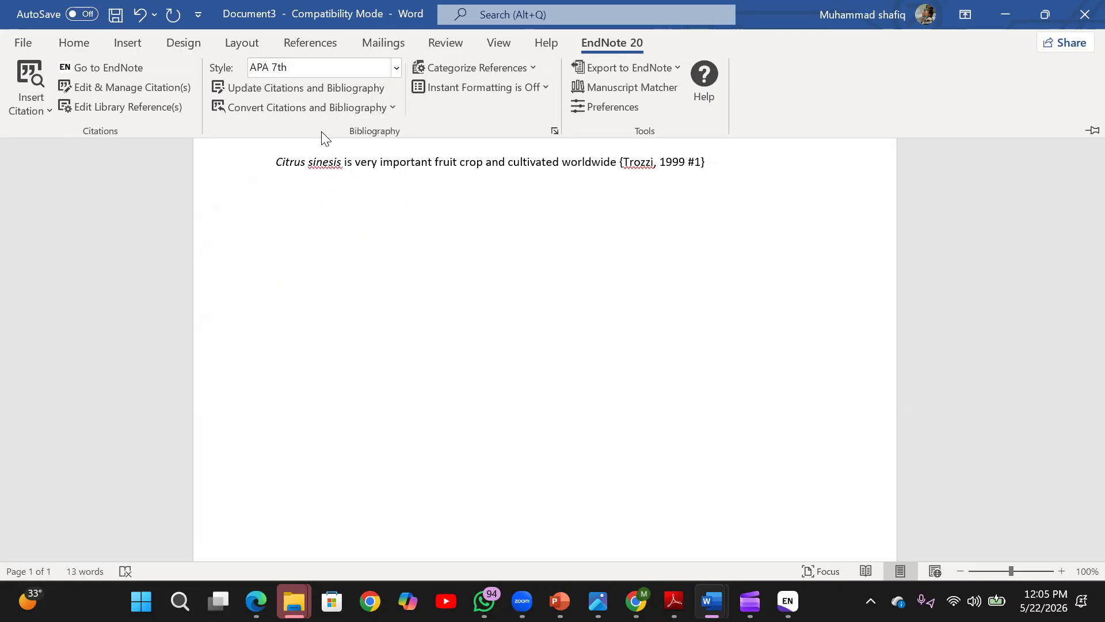
pyautogui.click(259, 88)
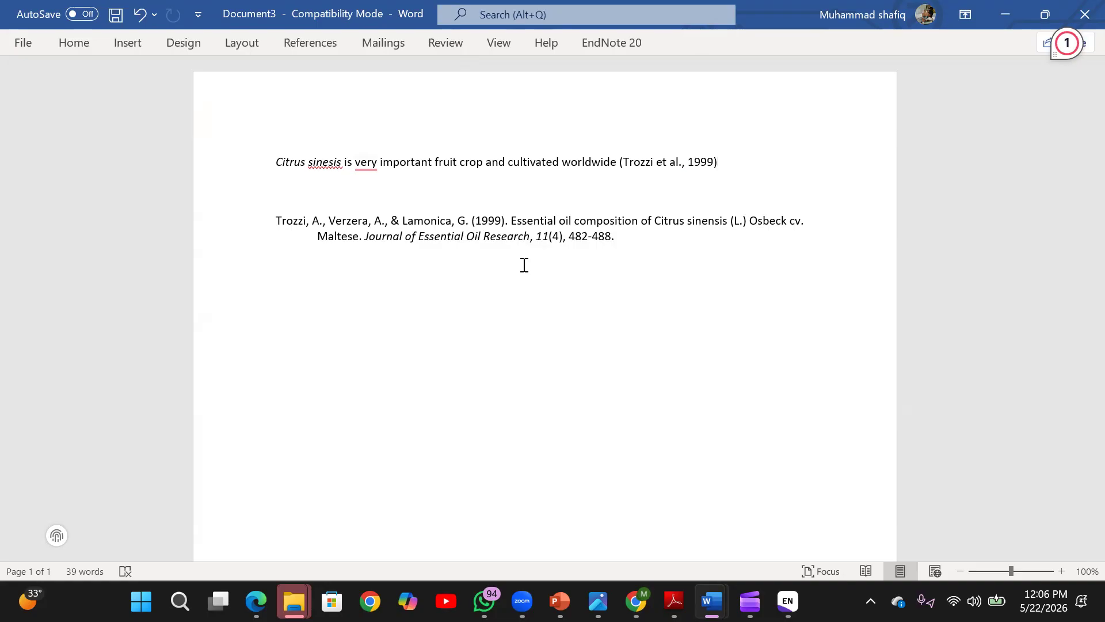
# After the first citation, add a period and the sentence "Malta is very important citrus variety and is cultivated in afghanistan"
pyautogui.write('. ')
pyautogui.write('Cit')
pyautogui.press('BackSpace')
pyautogui.press('BackSpace')
pyautogui.press('BackSpace')
pyautogui.write('Mal')
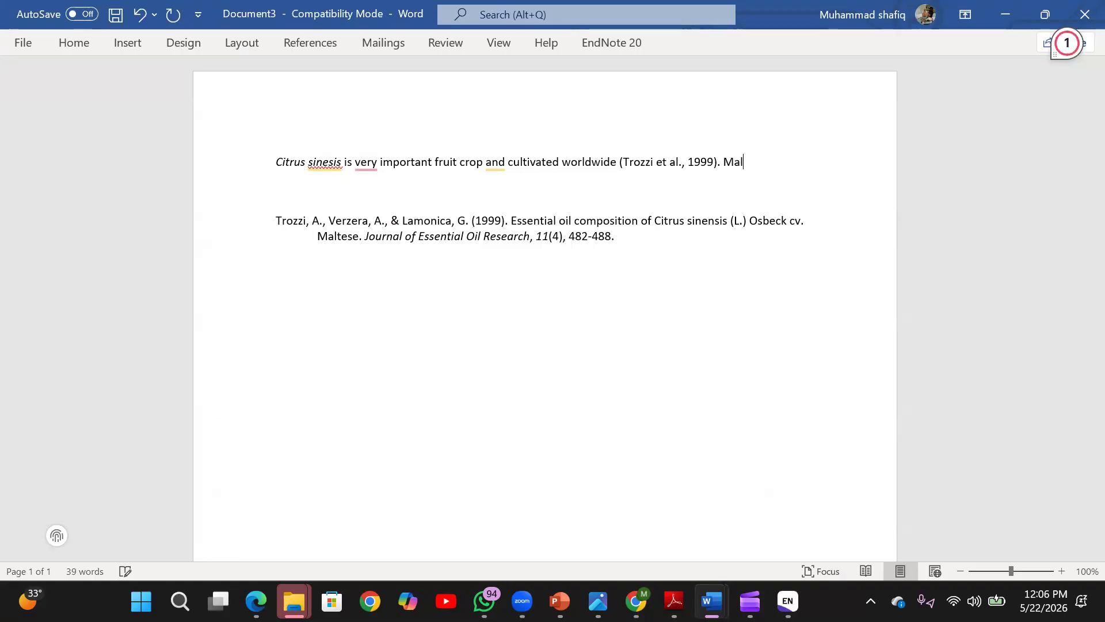
pyautogui.write('ta is very imp')
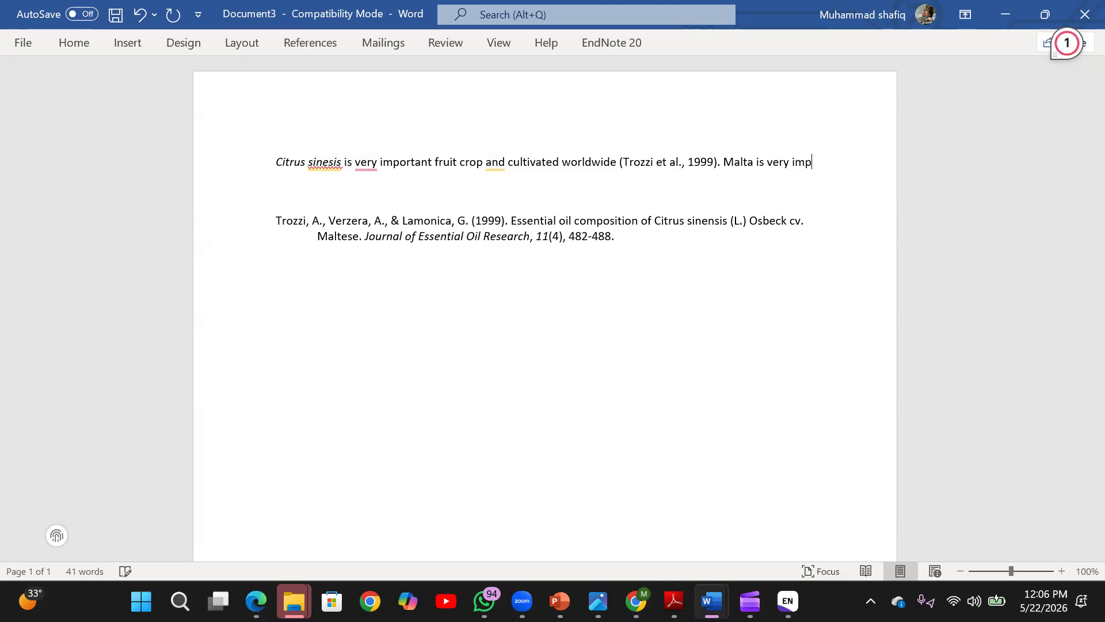
pyautogui.write('ortant ')
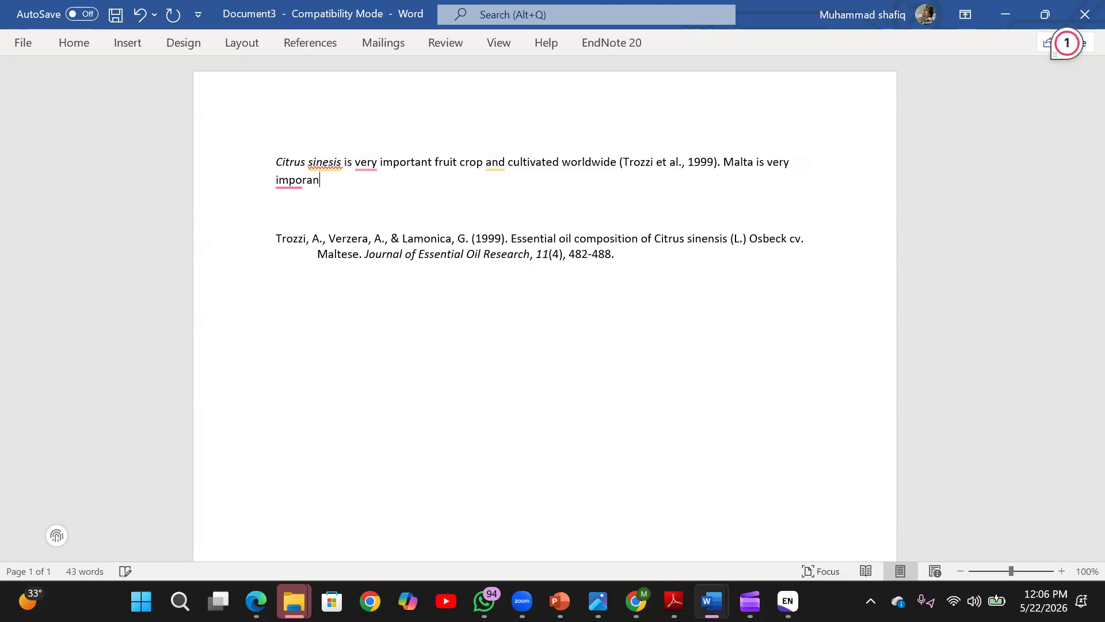
pyautogui.write('citrus variety ')
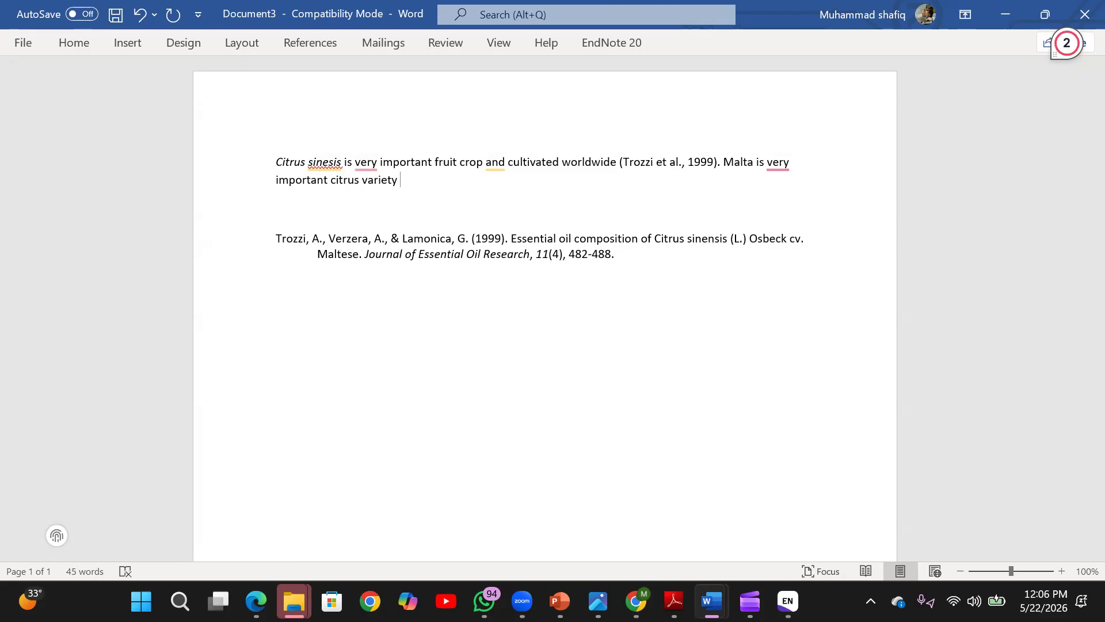
pyautogui.write('and is cultivated in afghanistan')
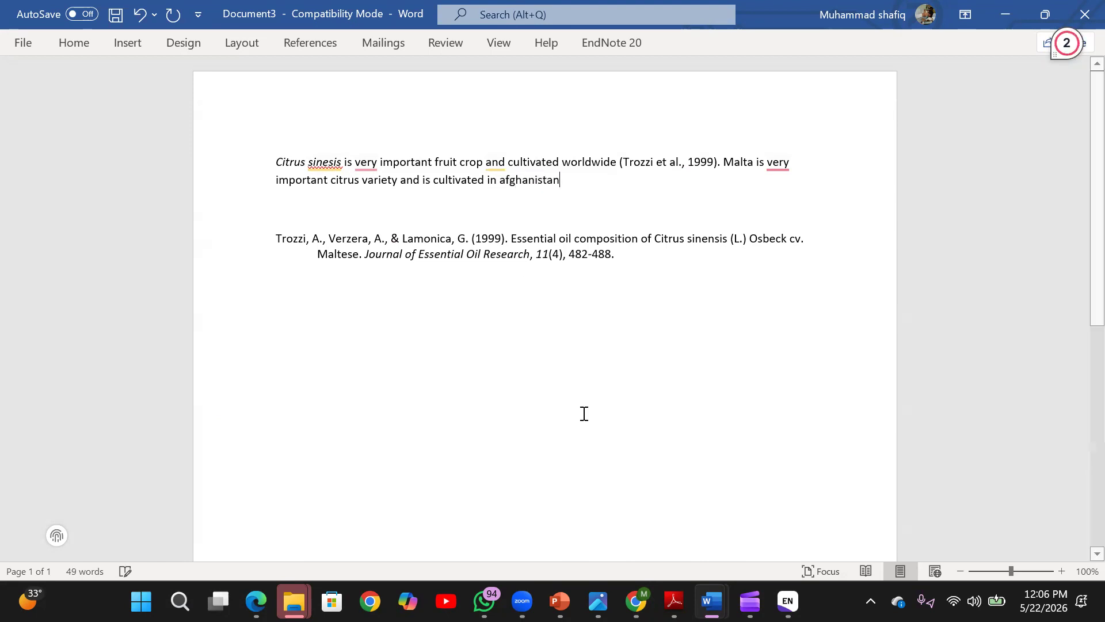
# Copy the Malta sentence, switch to Chrome, and open Google Scholar in a new tab by searching for "google scholar"
pyautogui.moveTo(724, 163); pyautogui.dragTo(743, 197)
pyautogui.hotkey('ctrl', 'c')
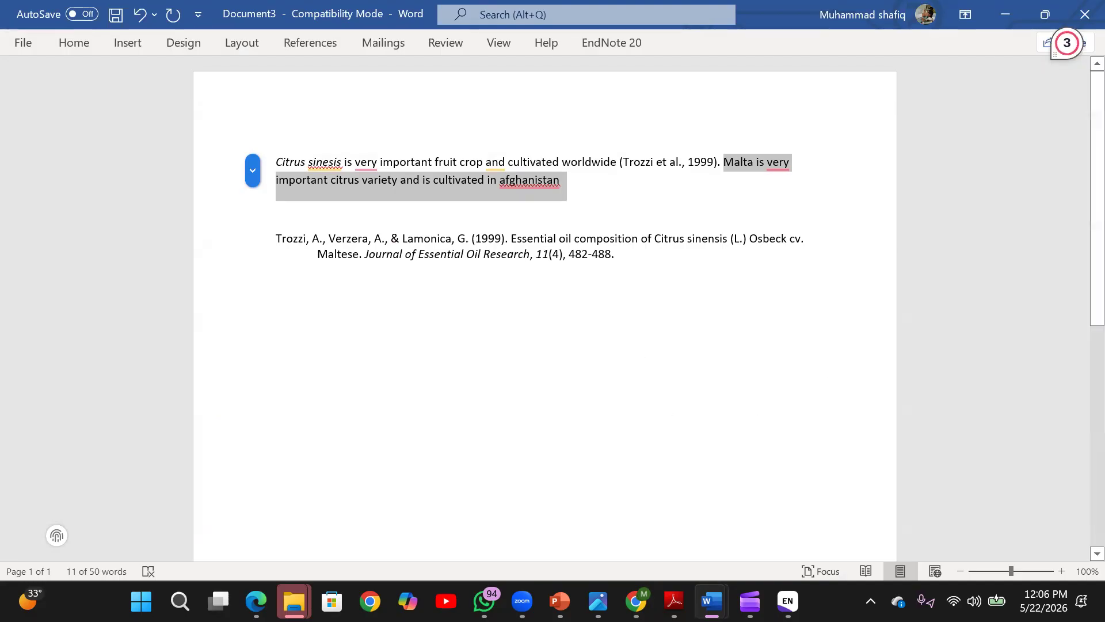
pyautogui.click(636, 602)
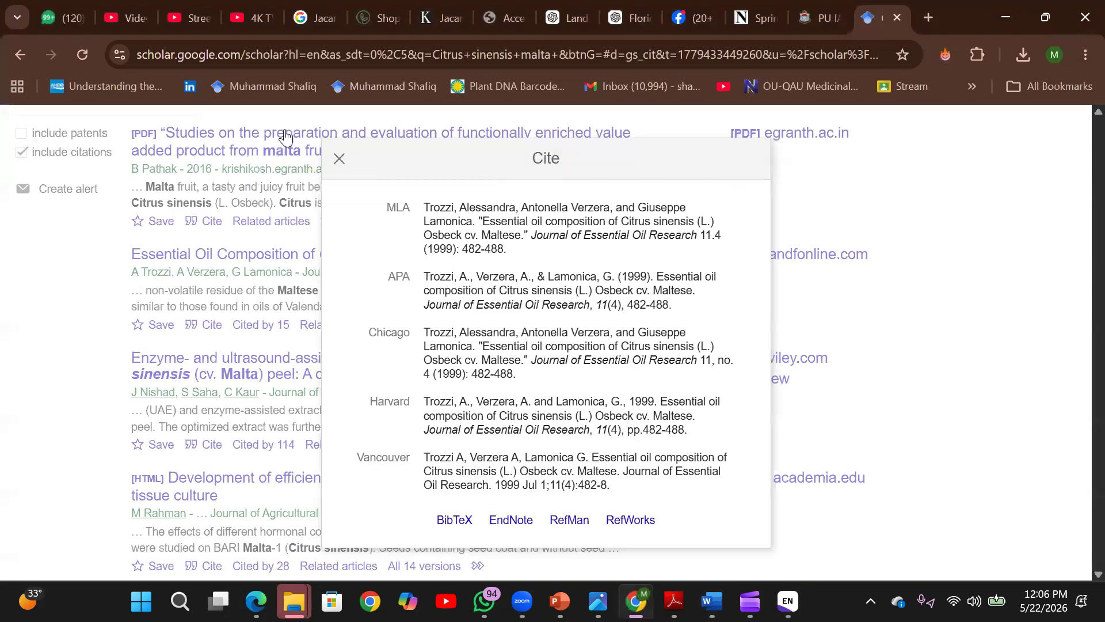
pyautogui.click(339, 158)
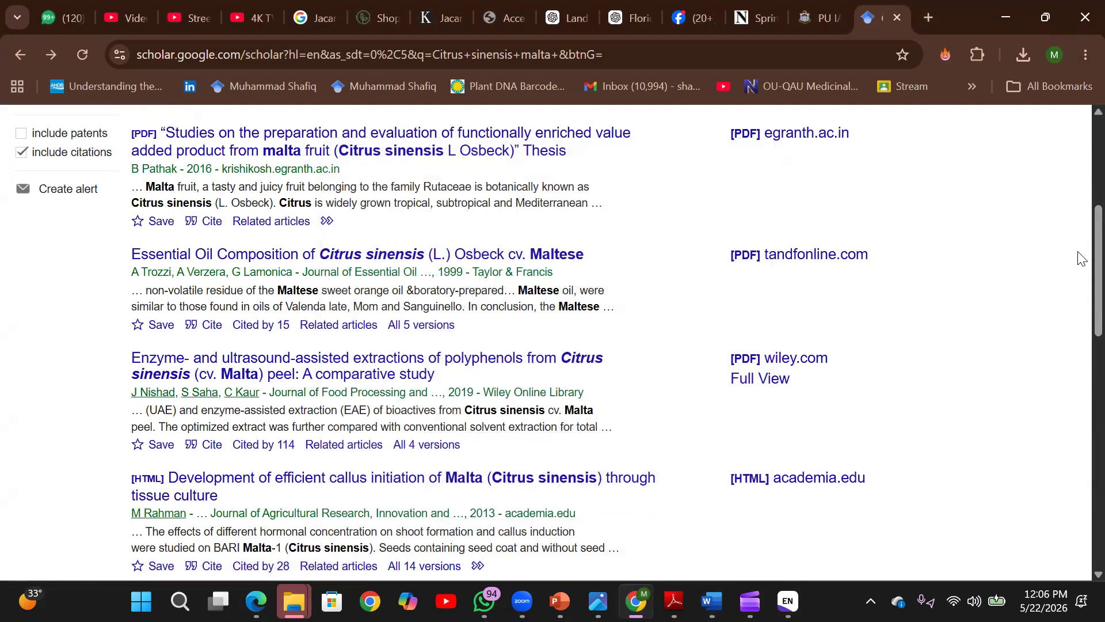
pyautogui.moveTo(1081, 259); pyautogui.dragTo(1068, 165)
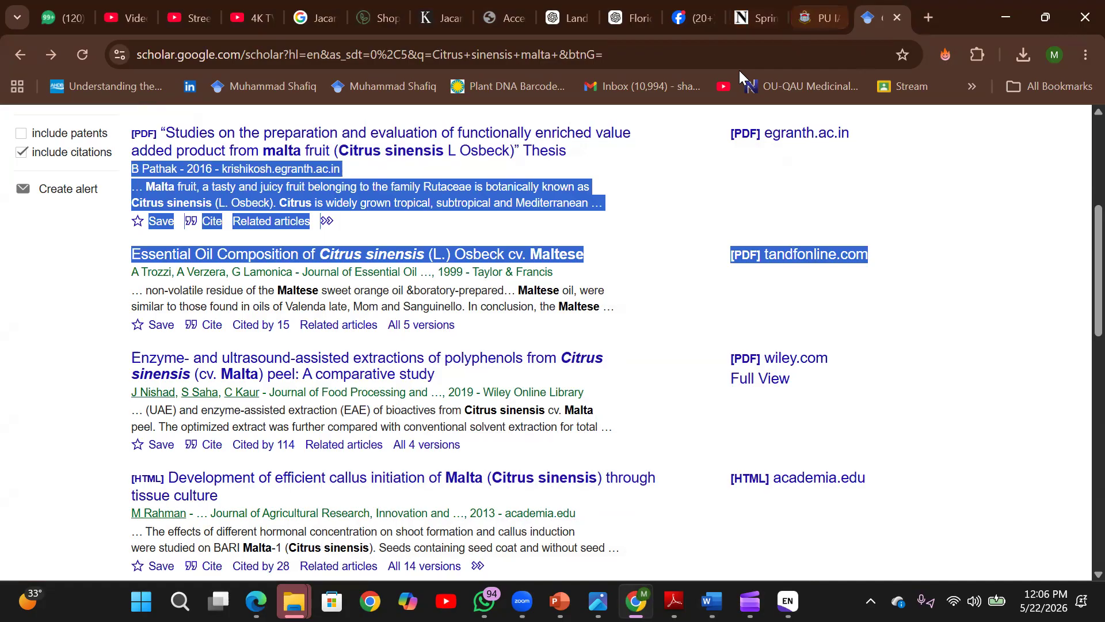
pyautogui.click(935, 10)
pyautogui.write('google scholar')
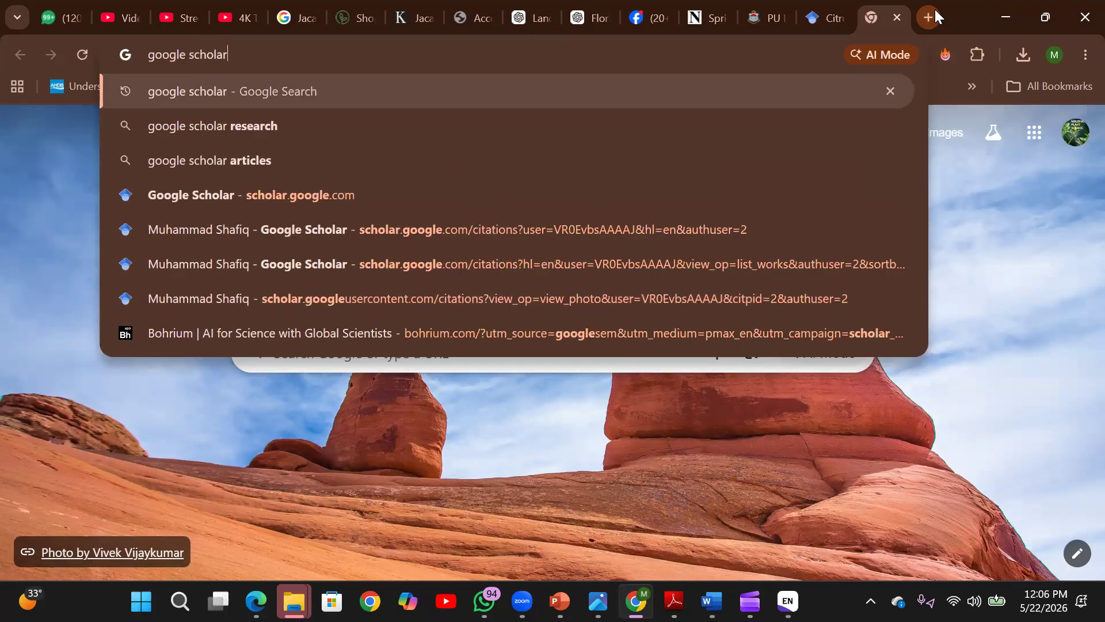
pyautogui.press('Return')
pyautogui.click(143, 266)
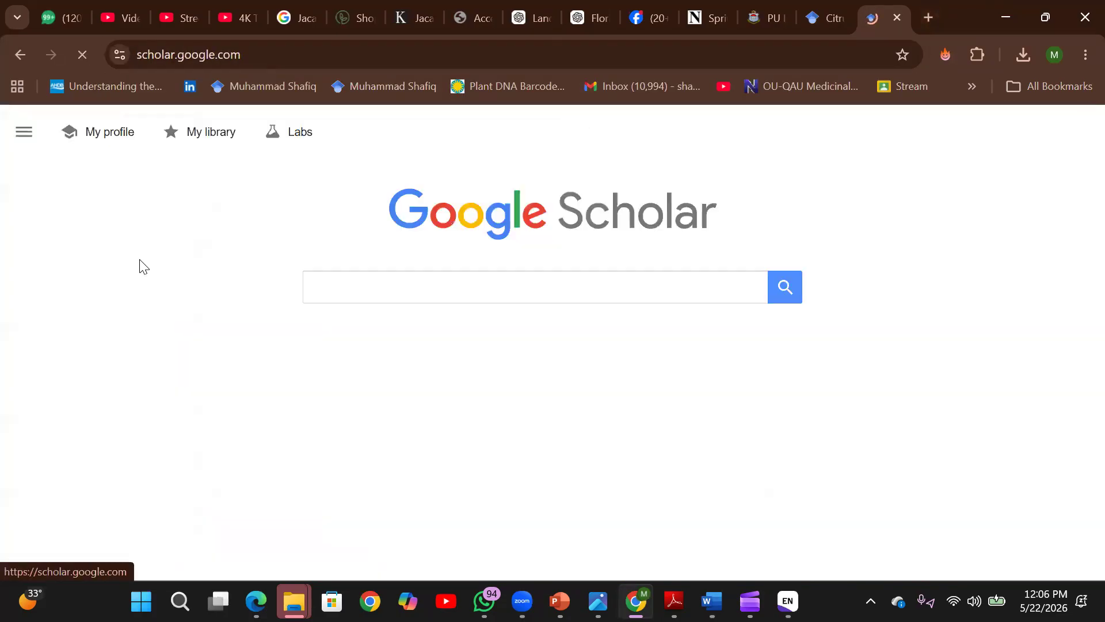
# Search Google Scholar for the copied sentence "Malta is very important citrus variety and is cultivated in afghanistan"
pyautogui.click(339, 298)
pyautogui.hotkey('ctrl', 'v')
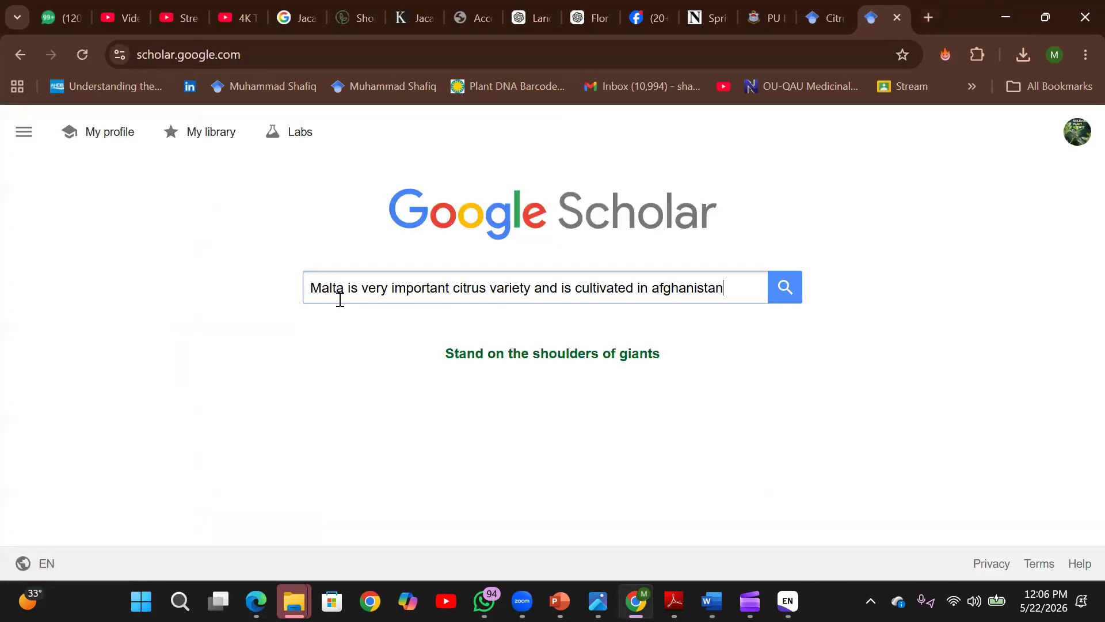
pyautogui.click(776, 282)
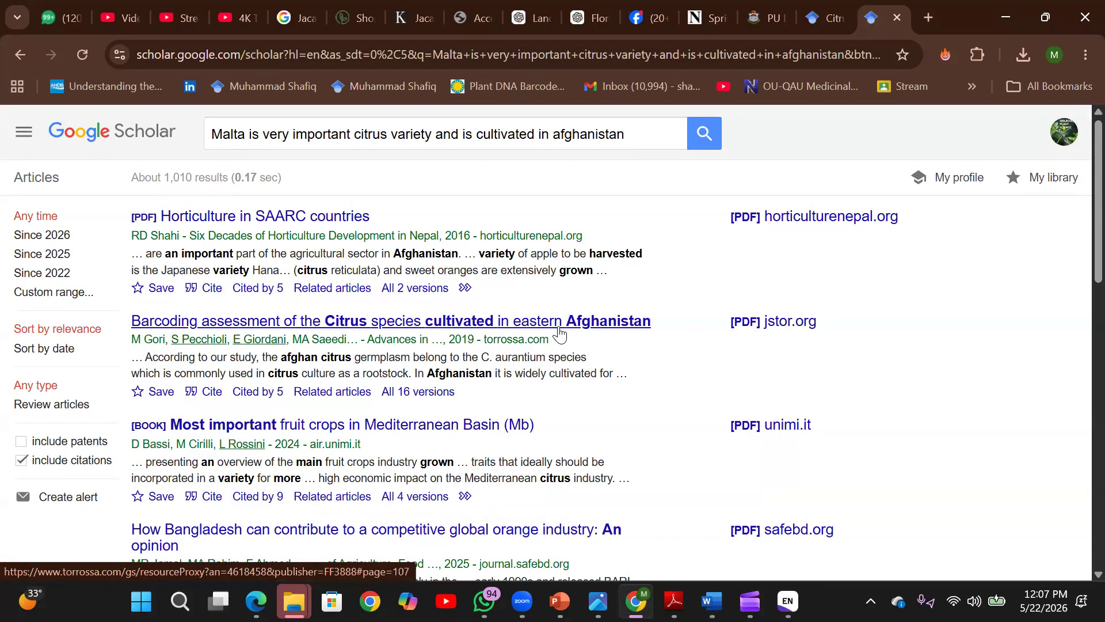
# Import the EndNote citation of "Barcoding assessment of the Citrus species cultivated in eastern Afghanistan" into the library and copy the imported reference
pyautogui.click(214, 397)
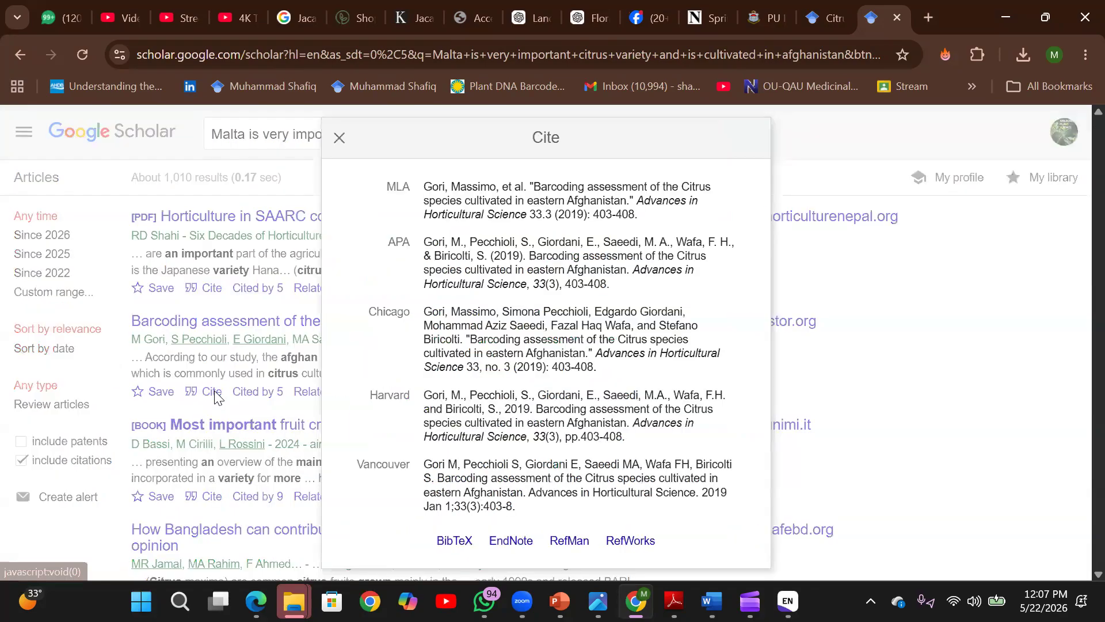
pyautogui.click(507, 552)
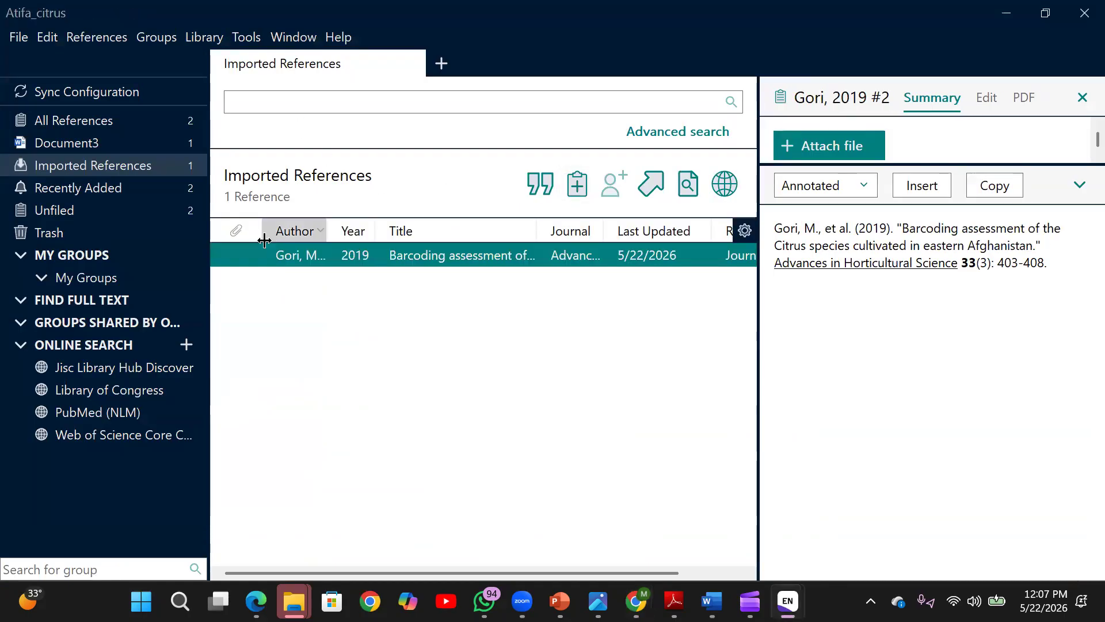
pyautogui.rightClick(260, 260)
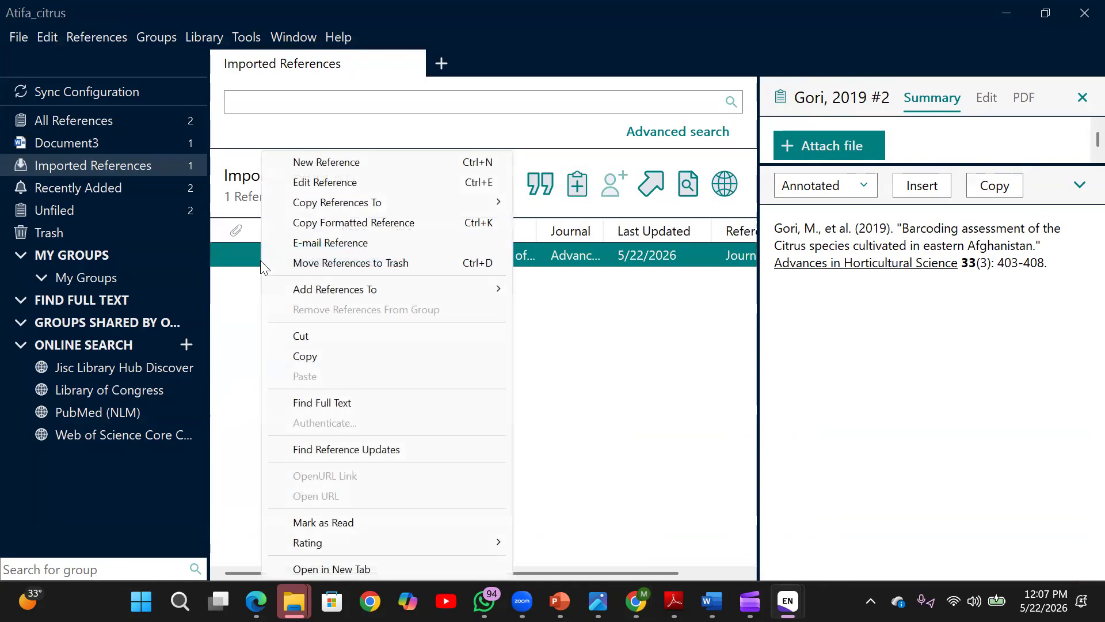
pyautogui.click(314, 361)
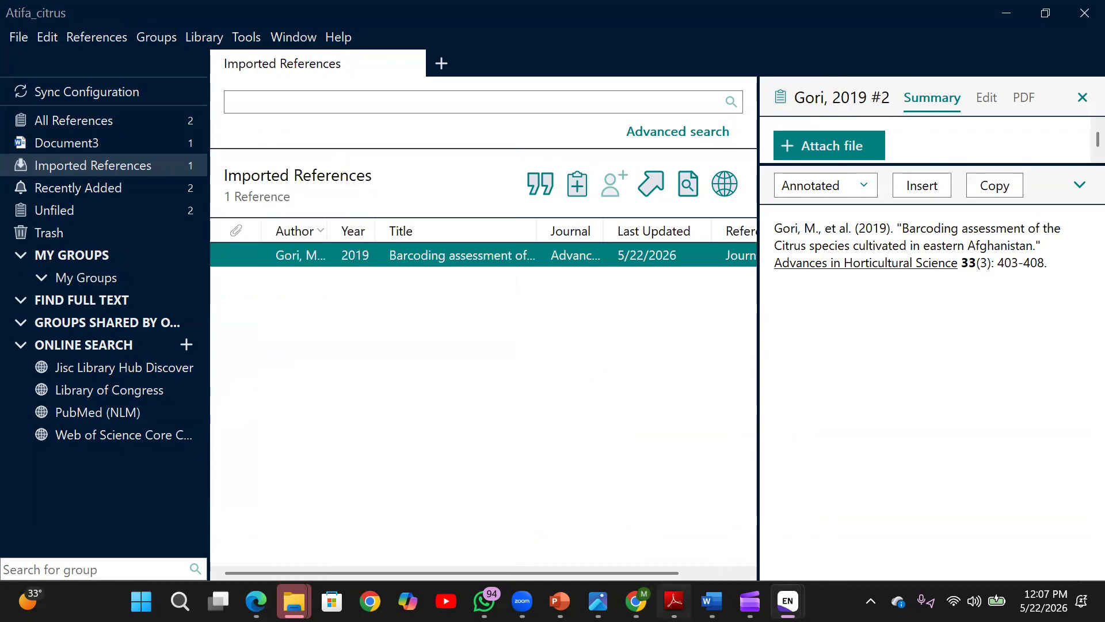
# Switch to Word, paste the copied citation after "afghanistan", and update the citations and bibliography
pyautogui.click(712, 601)
pyautogui.click(1045, 535)
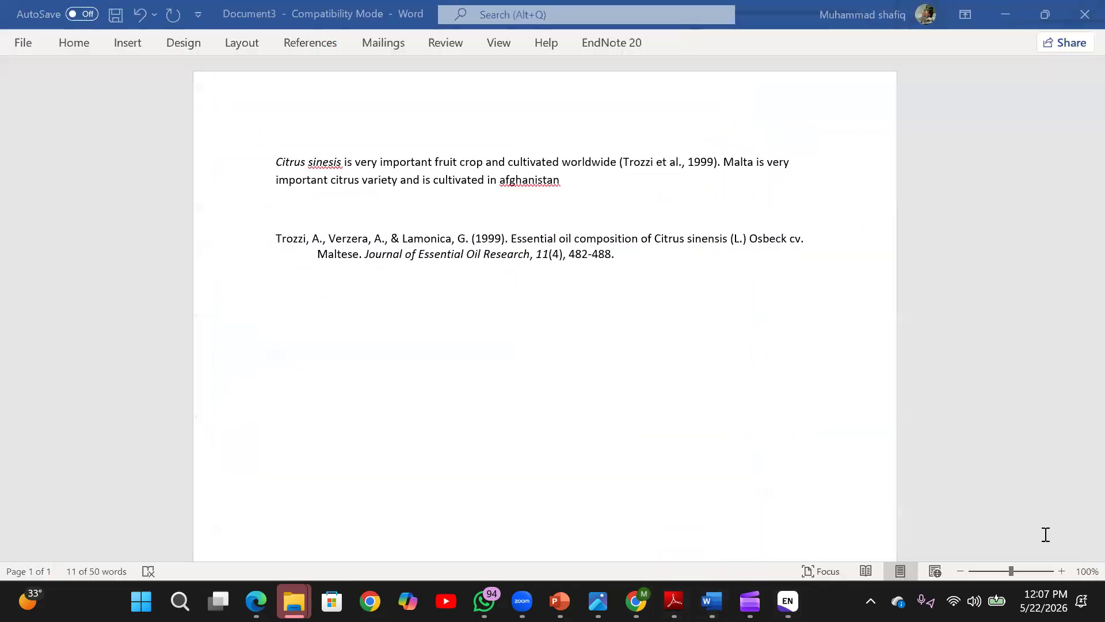
pyautogui.click(574, 181)
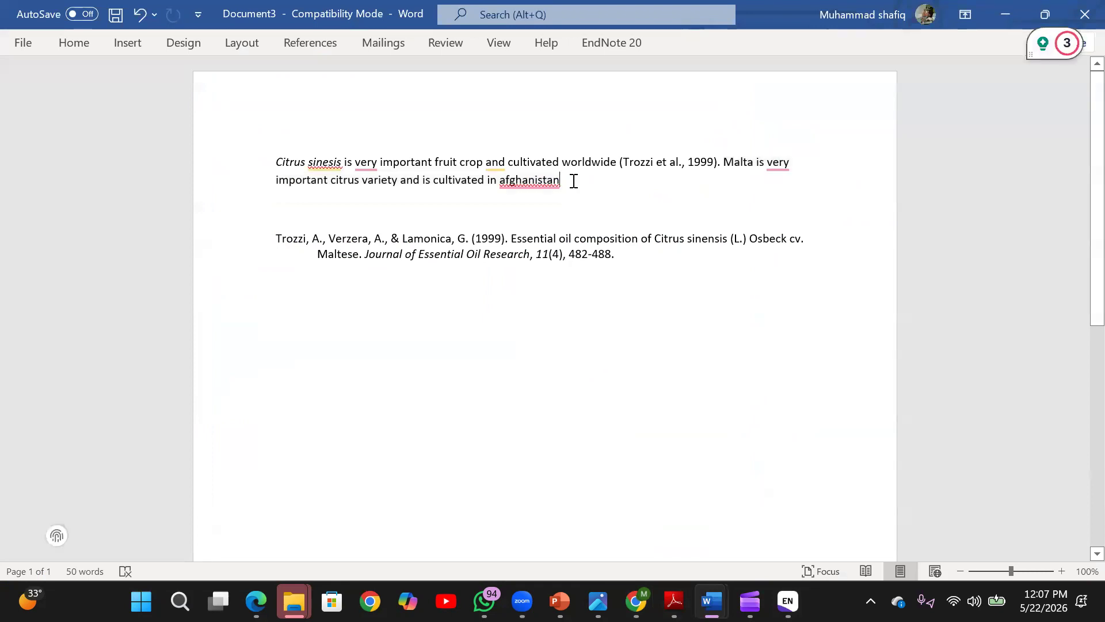
pyautogui.hotkey('ctrl', 'v')
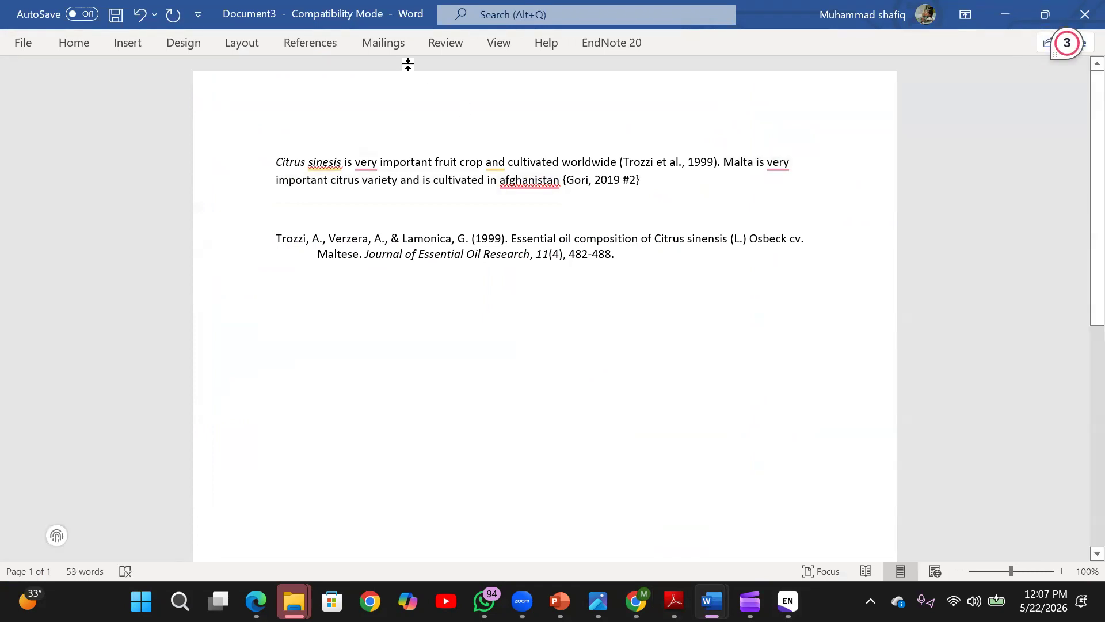
pyautogui.click(610, 51)
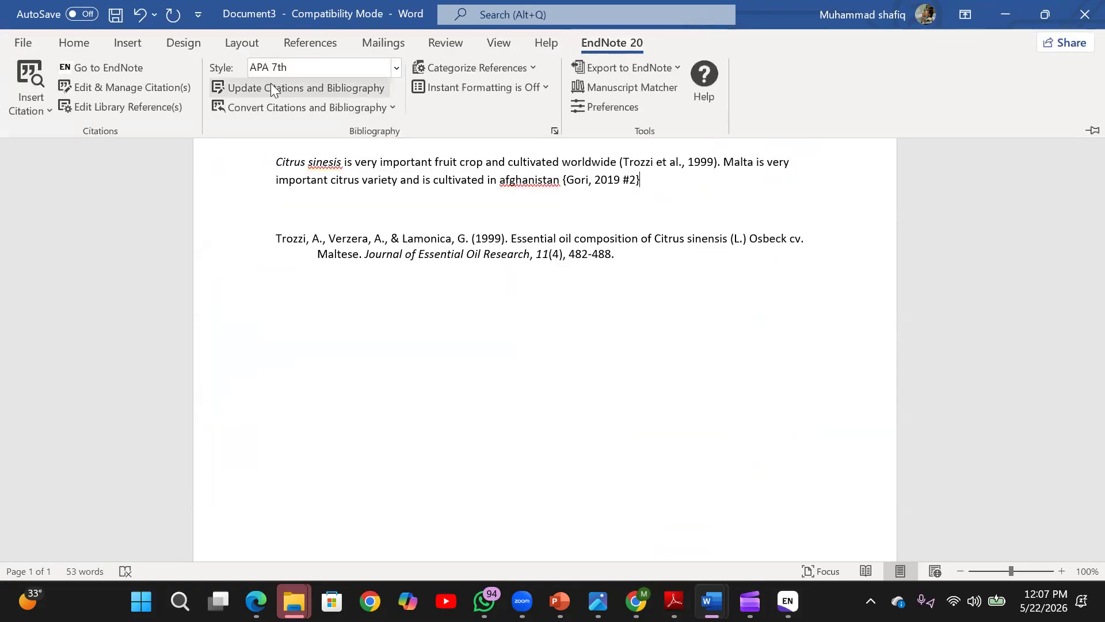
pyautogui.click(271, 85)
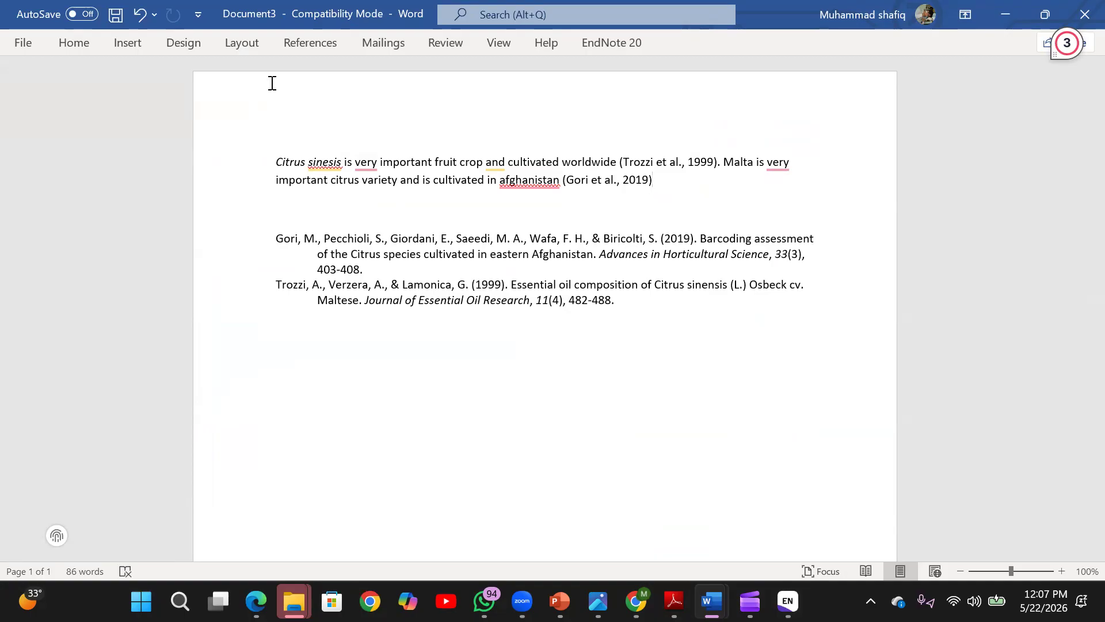
# End the Malta sentence with a period and a space after its in-text citation
pyautogui.write('. There are many')
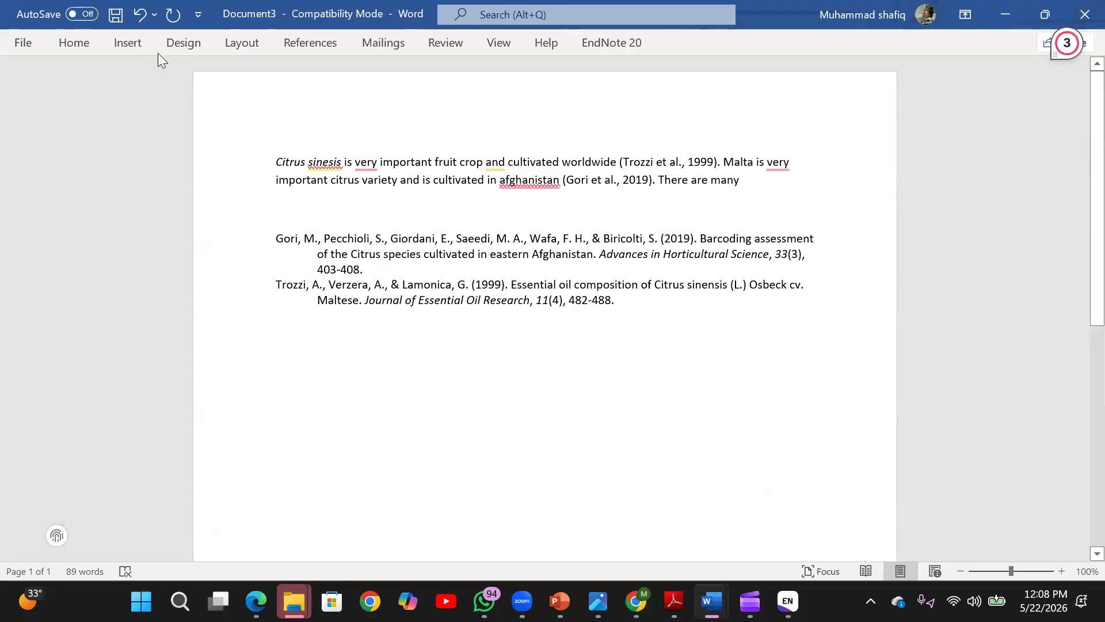
pyautogui.press('BackSpace')
pyautogui.press('BackSpace')
pyautogui.press('BackSpace')
pyautogui.press('BackSpace')
pyautogui.press('BackSpace')
pyautogui.press('BackSpace')
pyautogui.press('BackSpace')
pyautogui.press('BackSpace')
pyautogui.press('BackSpace')
pyautogui.press('BackSpace')
pyautogui.press('BackSpace')
pyautogui.press('BackSpace')
pyautogui.press('BackSpace')
pyautogui.press('BackSpace')
pyautogui.press('BackSpace')
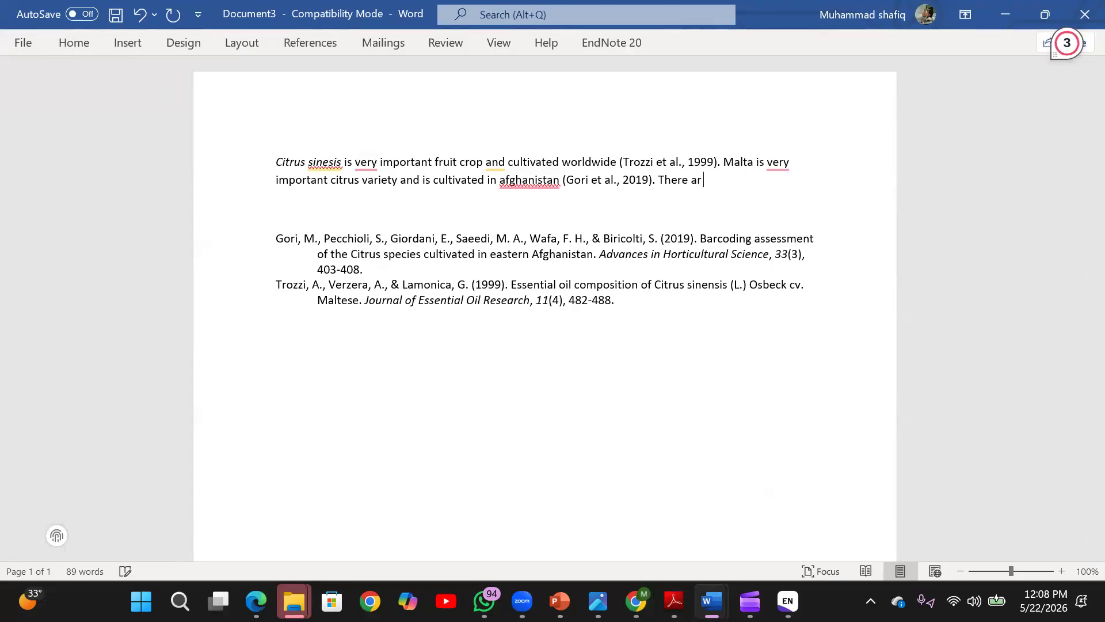
pyautogui.write('Disease')
pyautogui.press('BackSpace')
pyautogui.press('BackSpace')
pyautogui.press('BackSpace')
pyautogui.press('BackSpace')
pyautogui.press('BackSpace')
pyautogui.press('BackSpace')
pyautogui.press('BackSpace')
pyautogui.press('BackSpace')
# Add the sentence "Citrus canker disease is the major threat to citrus production in world espacialy in Afghanistan" after the Malta sentence
pyautogui.write('Citrus can')
pyautogui.press('Left')
pyautogui.write('ker disease is the')
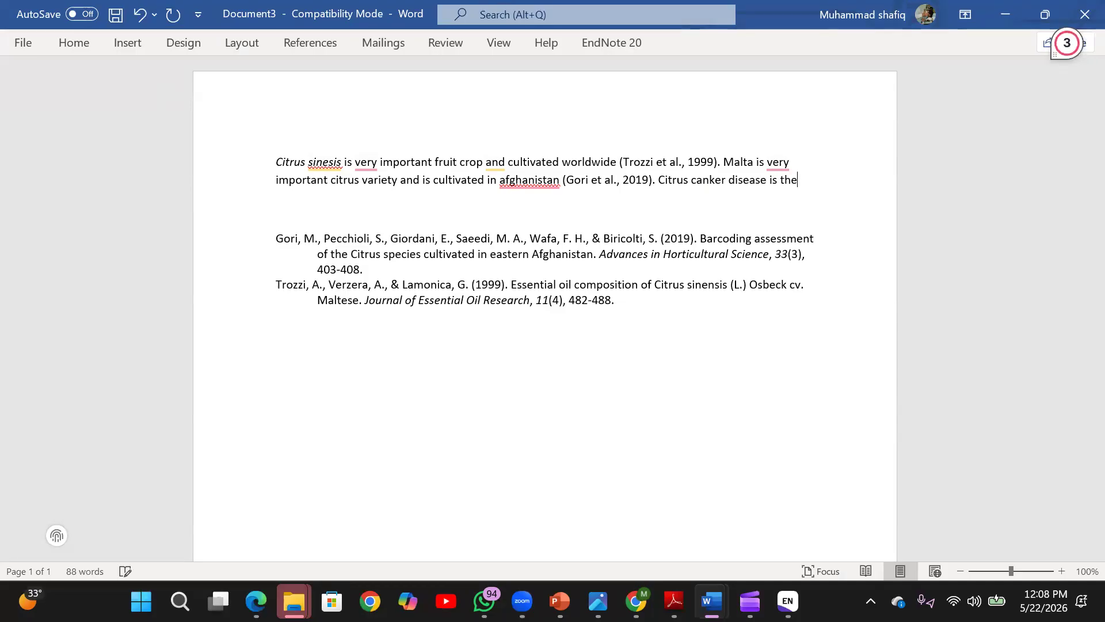
pyautogui.write(' major th')
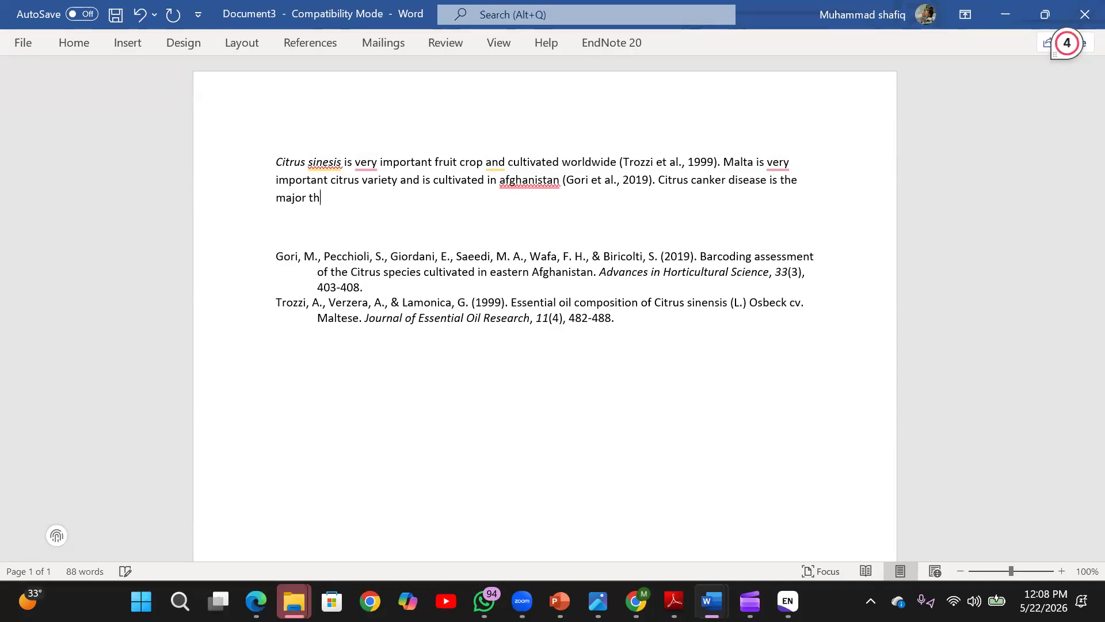
pyautogui.write('reat to citrus production in')
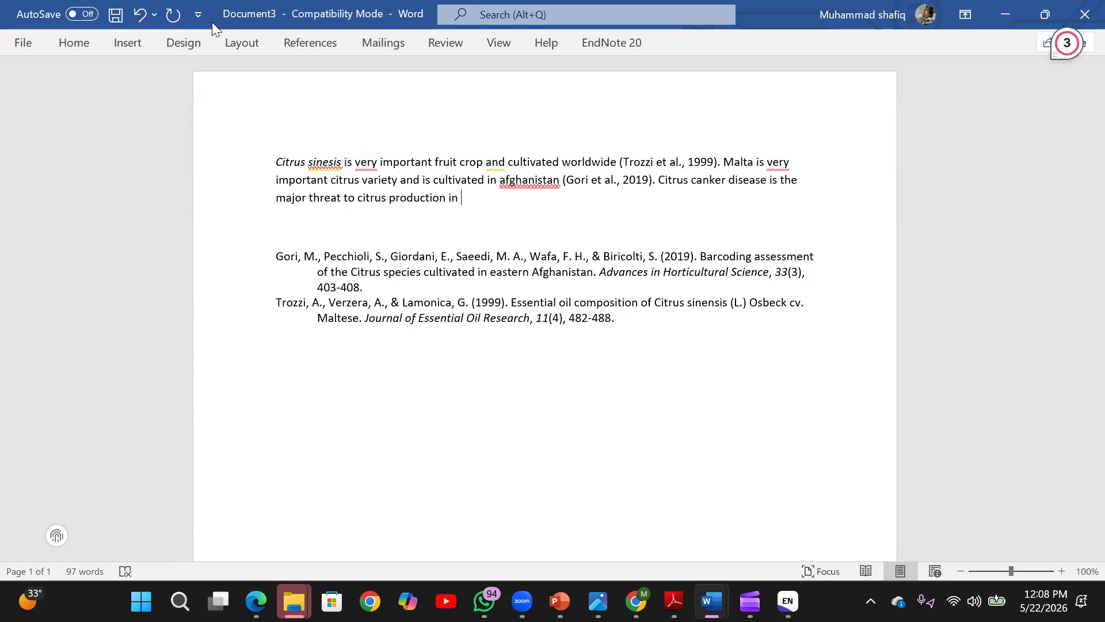
pyautogui.write('world espacialy ')
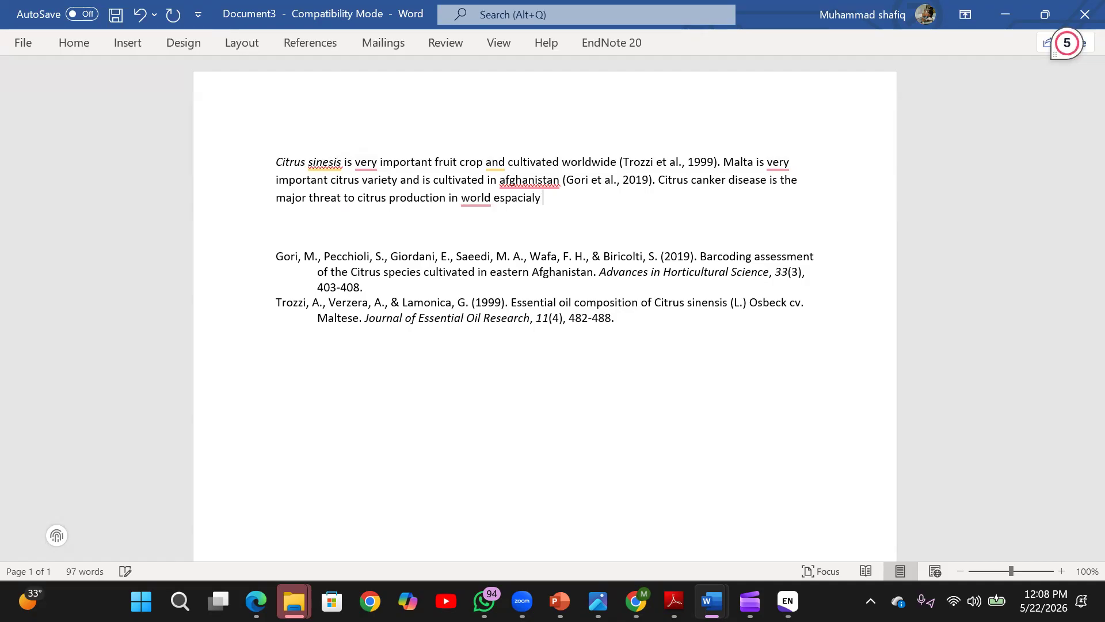
pyautogui.write('in Afghanistan')
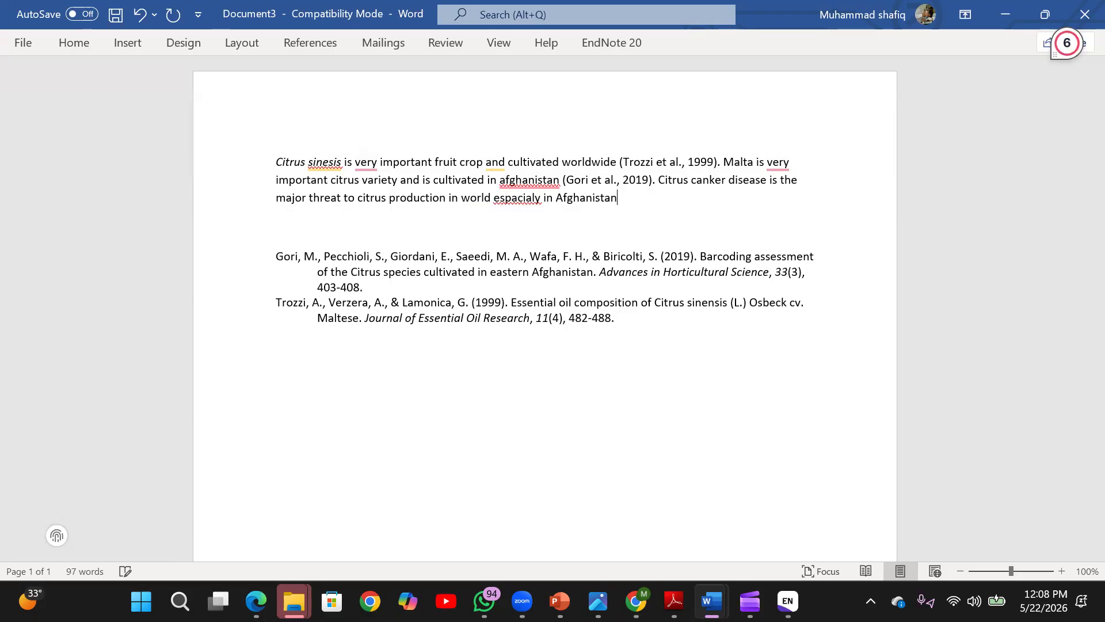
# Correct the misspelled "espacialy" to "especially" in the citrus canker sentence
pyautogui.rightClick(506, 199)
pyautogui.click(532, 200)
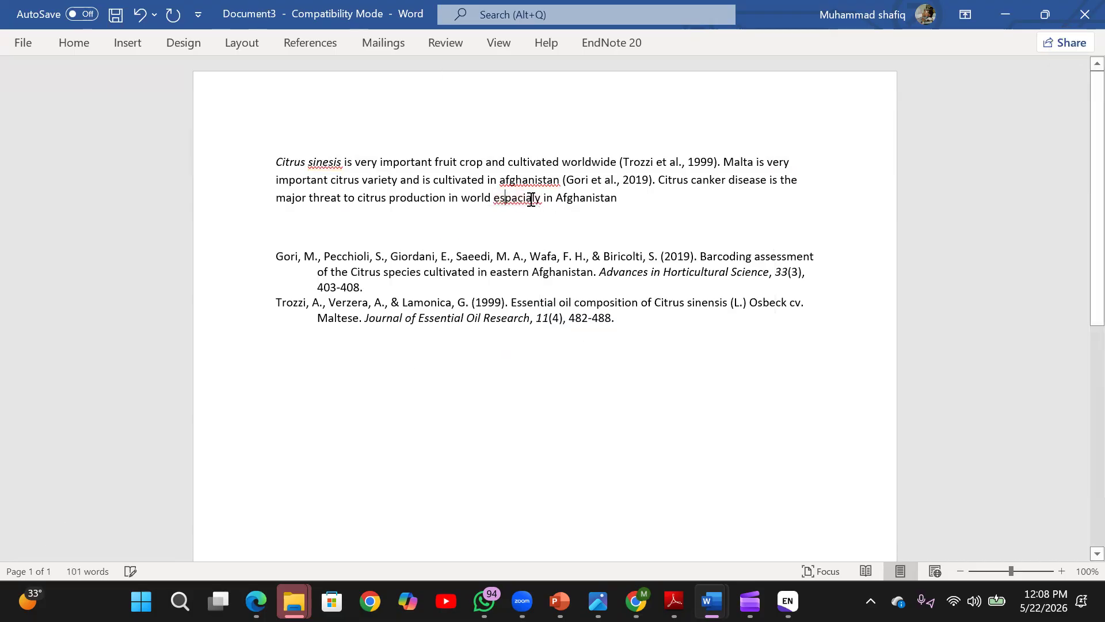
pyautogui.rightClick(533, 200)
pyautogui.click(502, 218)
# Capitalize "Afghanistan" in the Malta sentence and check the word for spelling suggestions
pyautogui.click(504, 180)
pyautogui.press('BackSpace')
pyautogui.write('A')
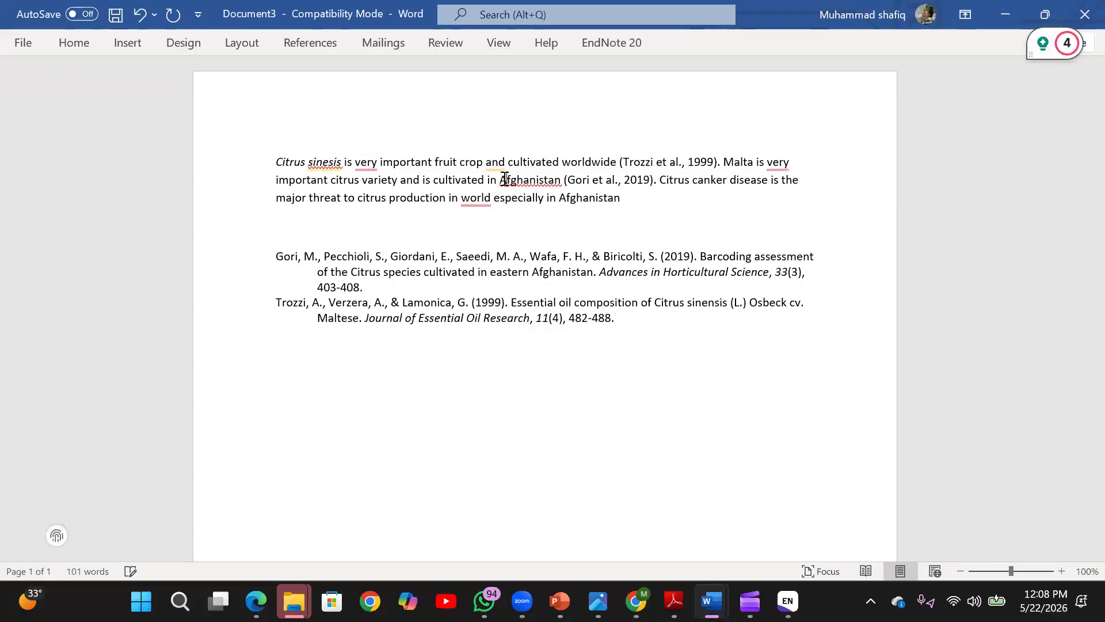
pyautogui.rightClick(539, 180)
pyautogui.click(491, 205)
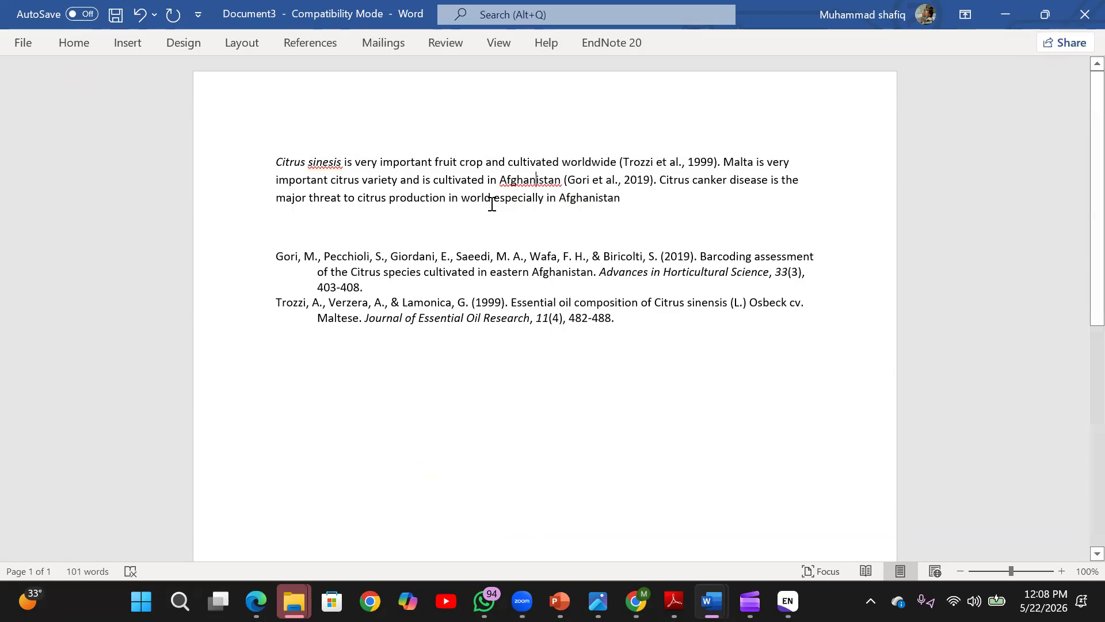
pyautogui.rightClick(536, 180)
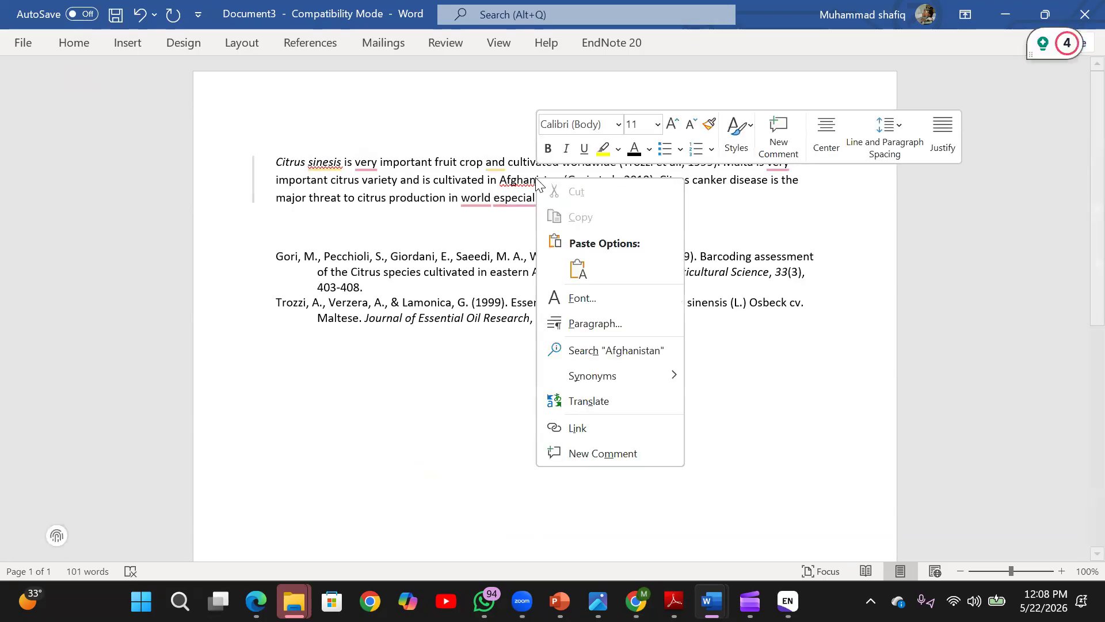
pyautogui.click(499, 193)
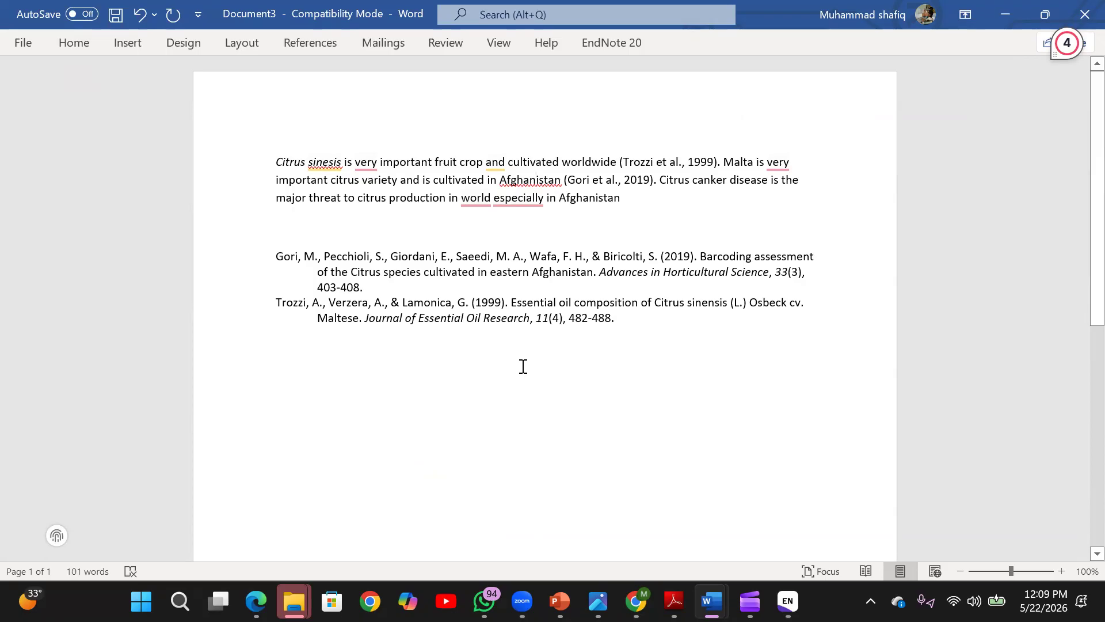
# Accept the Grammarly fixes that add a comma before "especially" and "a" before "very" in the first two sentences
pyautogui.moveTo(506, 205)
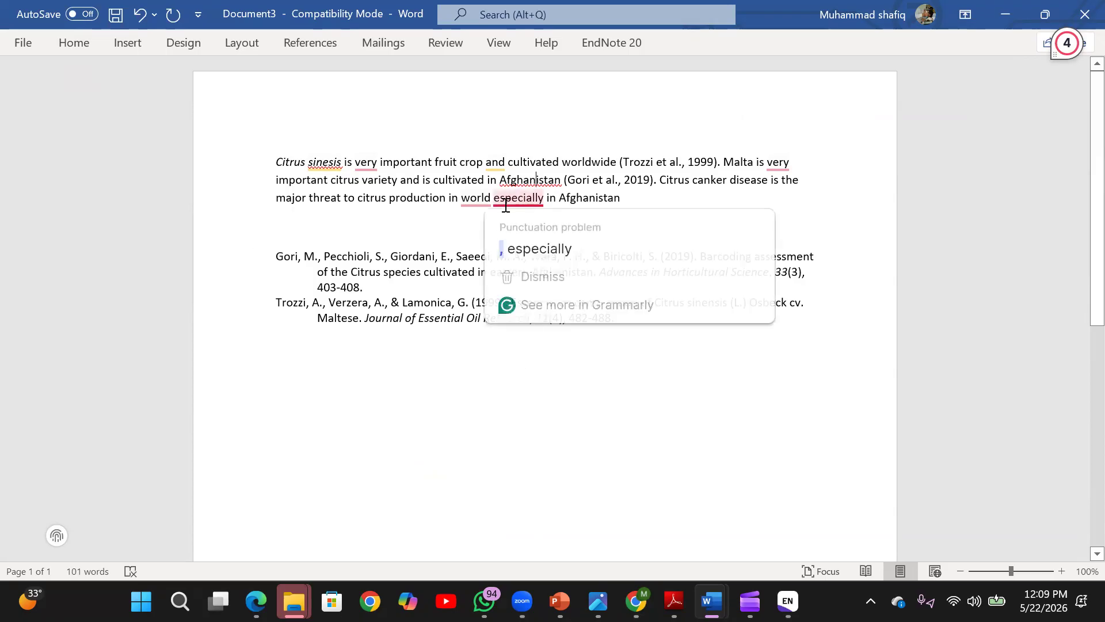
pyautogui.click(531, 241)
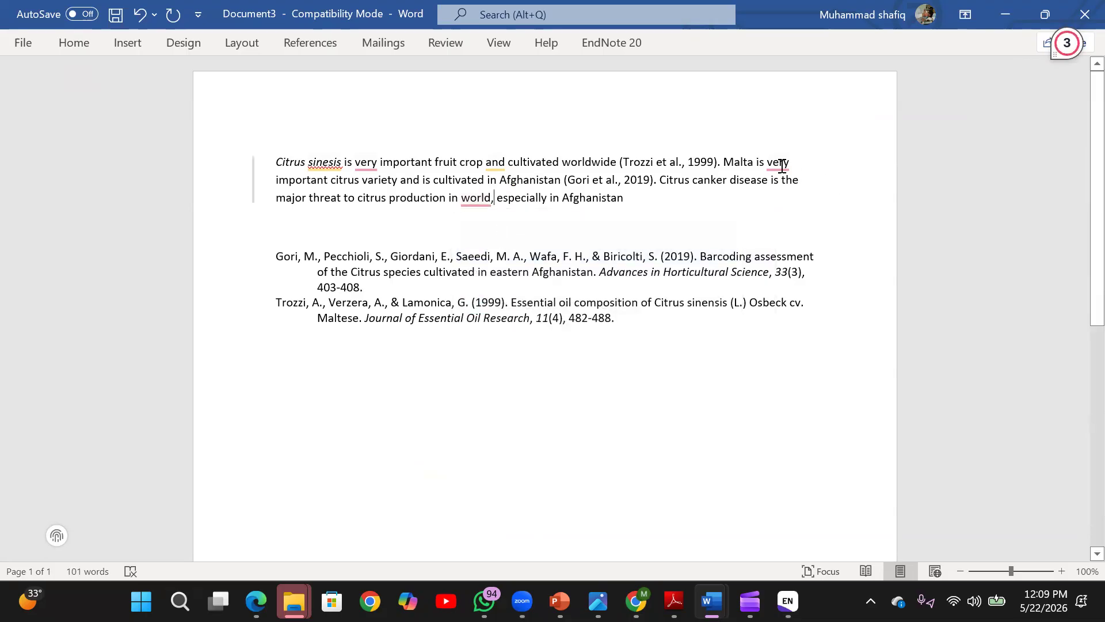
pyautogui.moveTo(782, 165)
pyautogui.click(800, 207)
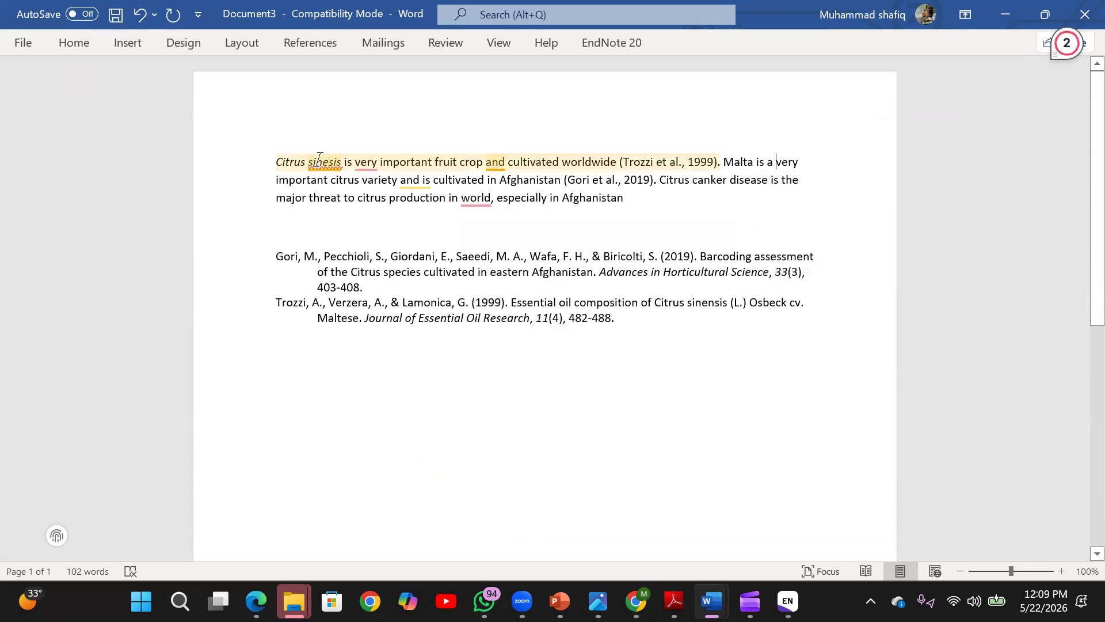
pyautogui.moveTo(275, 345); pyautogui.dragTo(364, 156)
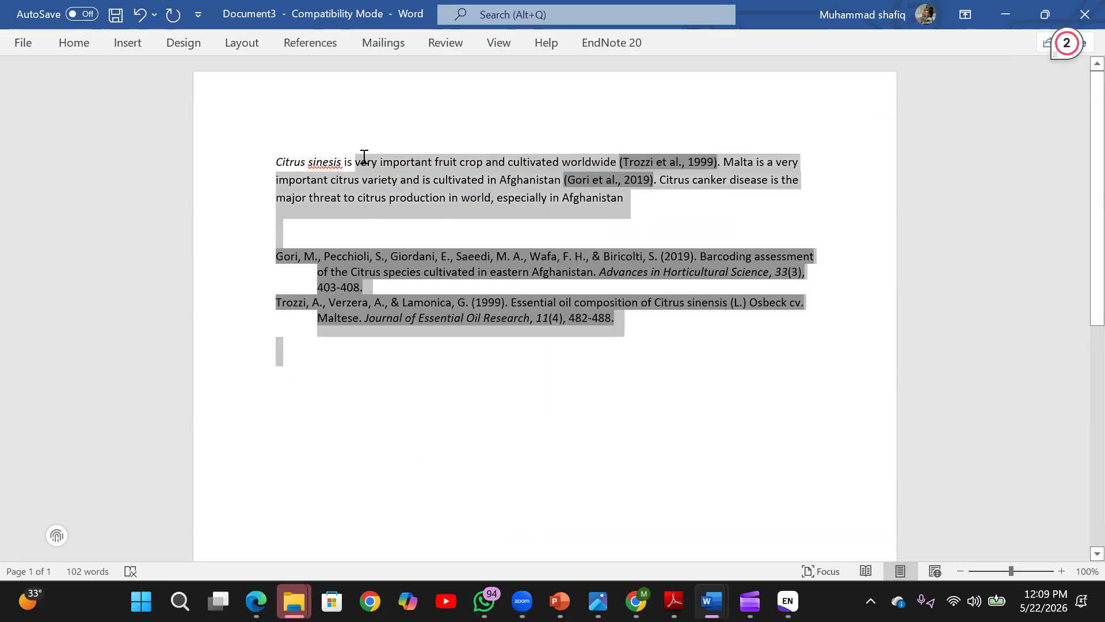
pyautogui.click(362, 162)
pyautogui.click(391, 219)
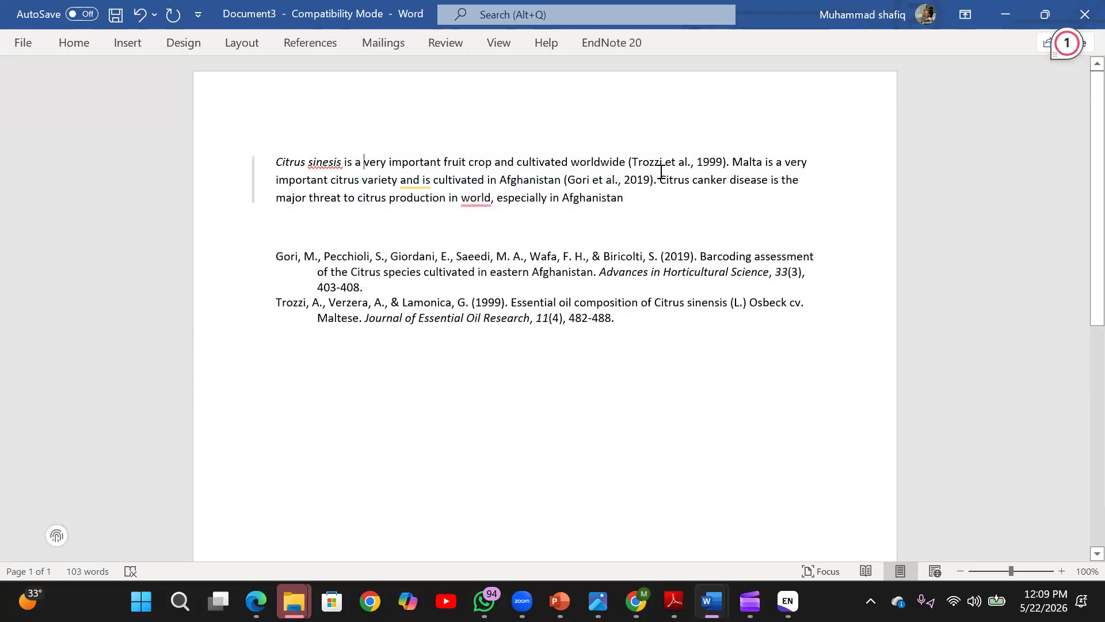
# Copy the citrus canker sentence, switch to Chrome, and search Google Scholar for it
pyautogui.moveTo(660, 179); pyautogui.dragTo(673, 212)
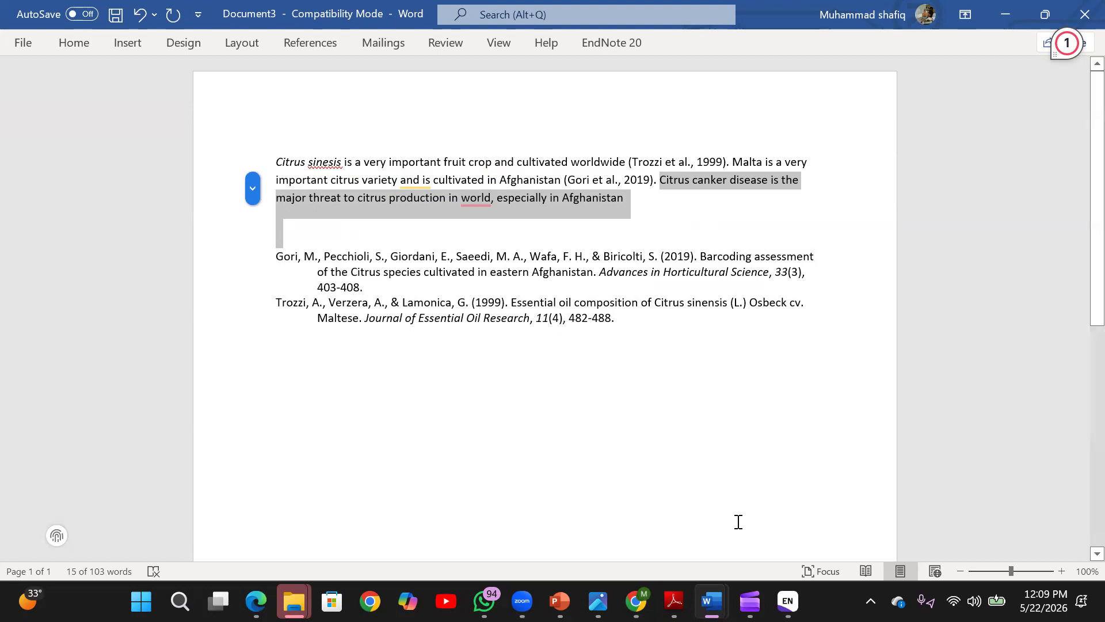
pyautogui.click(636, 600)
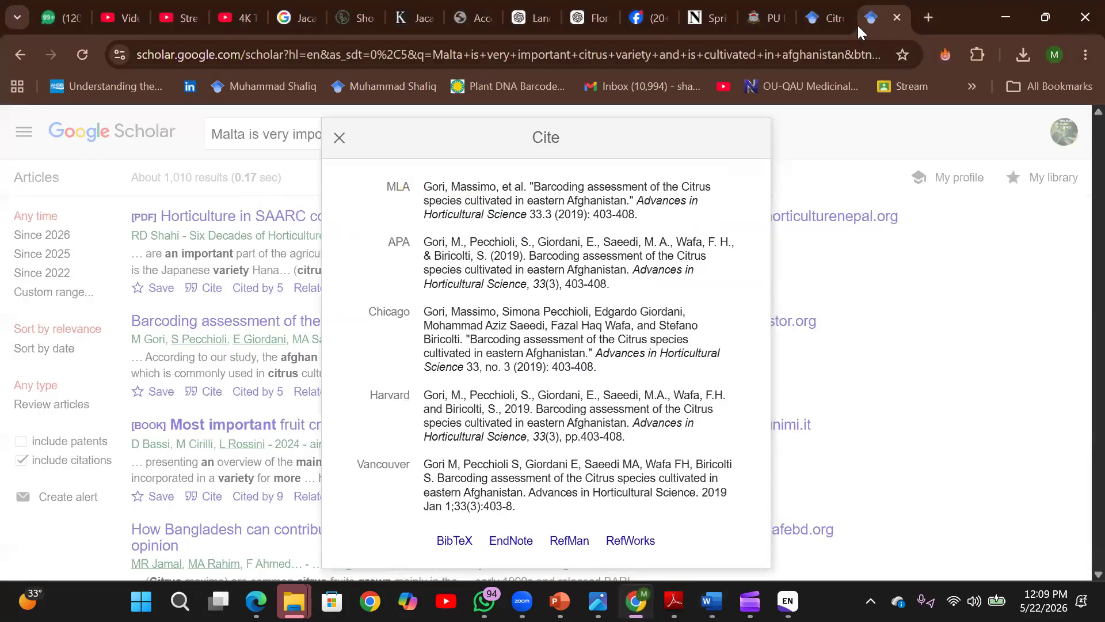
pyautogui.click(268, 141)
pyautogui.click(316, 131)
pyautogui.tripleClick(317, 132)
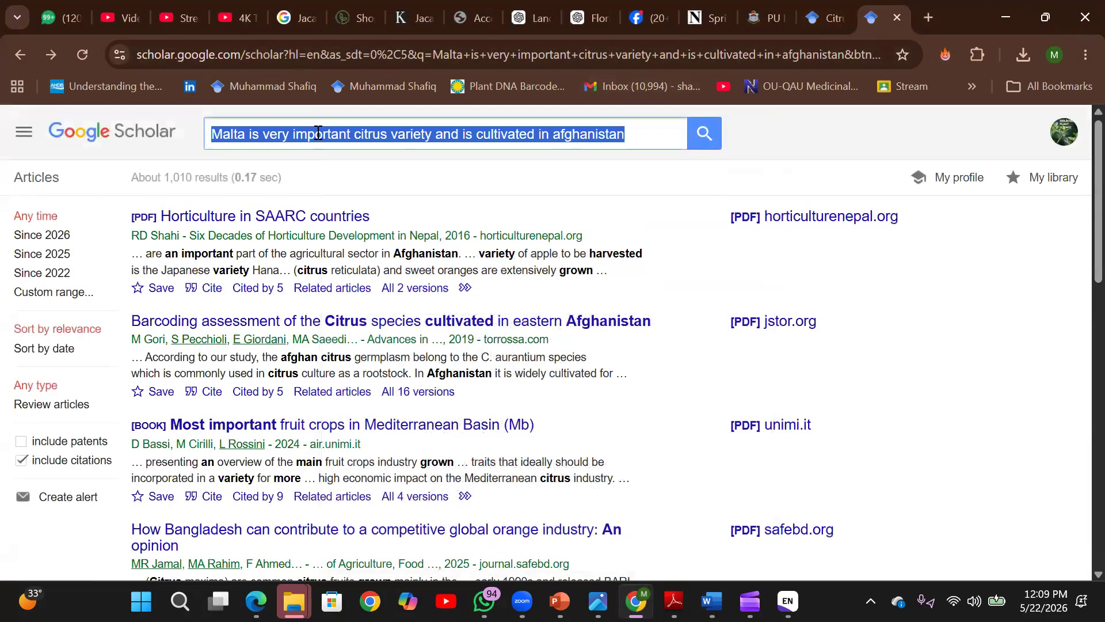
pyautogui.hotkey('ctrl', 'v')
pyautogui.press('Return')
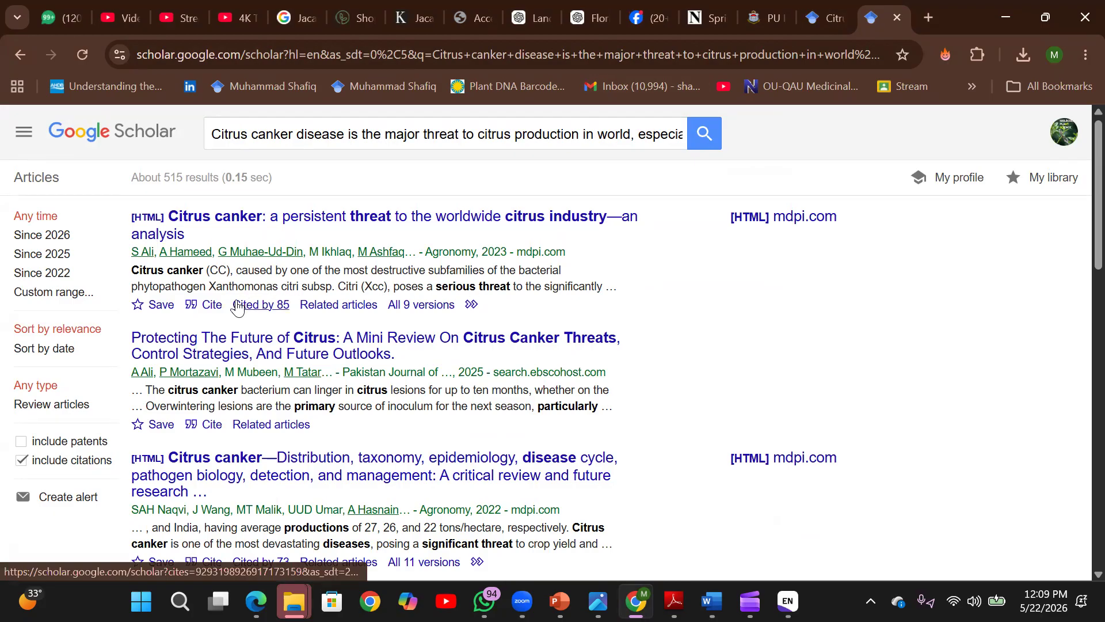
# Open "Citrus canker: a persistent threat to the worldwide citrus industry—an analysis", search the page for "afgha", and return to the results
pyautogui.click(291, 216)
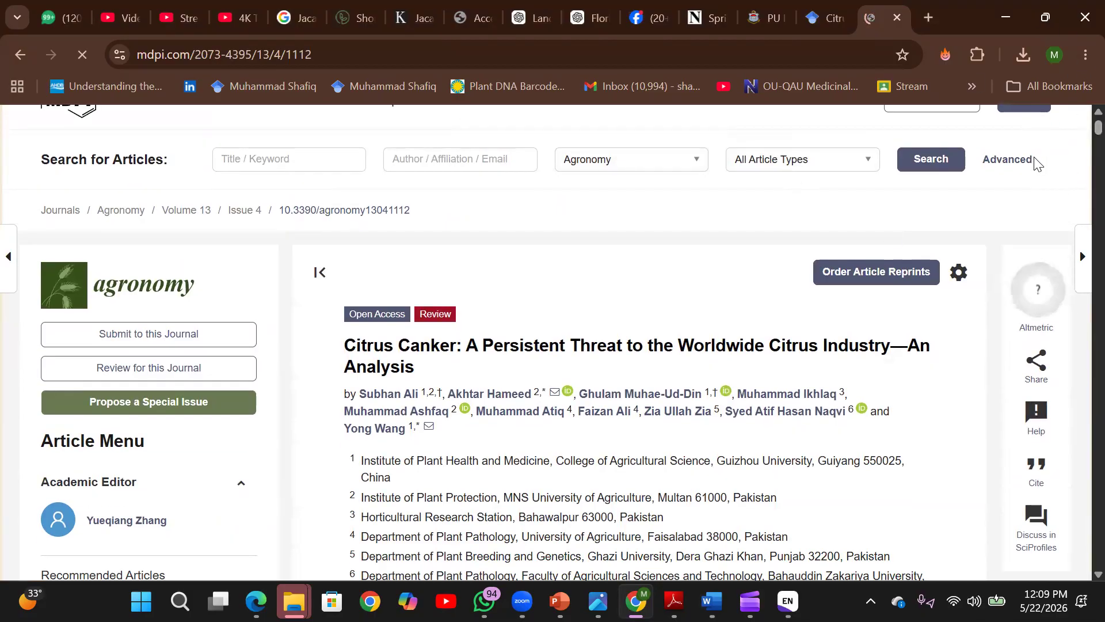
pyautogui.hotkey('ctrl', 'f')
pyautogui.write('afgha')
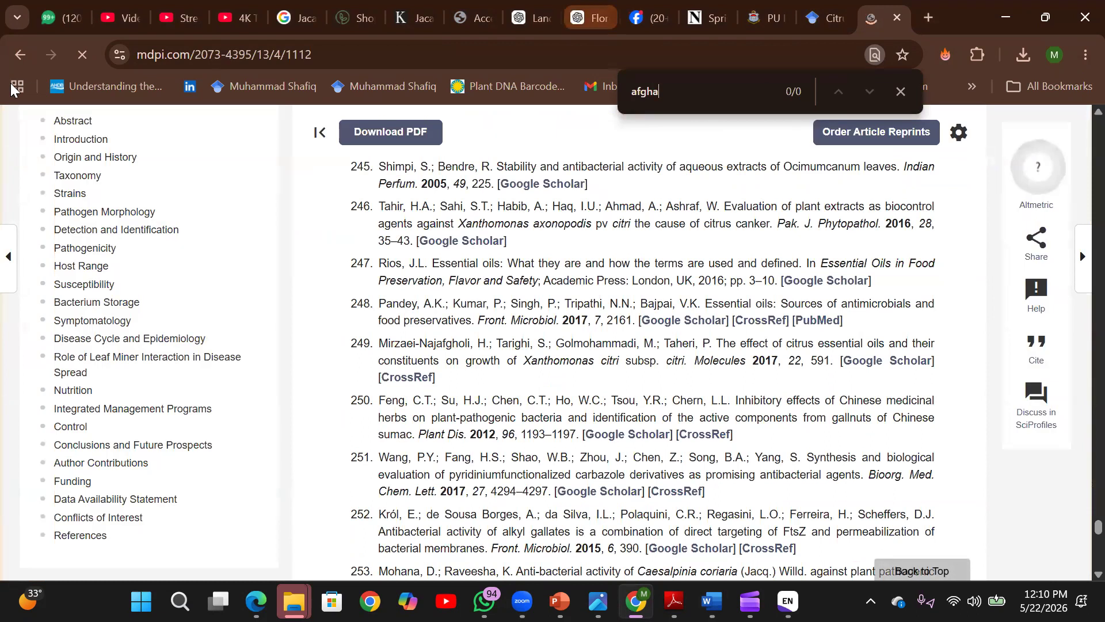
pyautogui.click(26, 56)
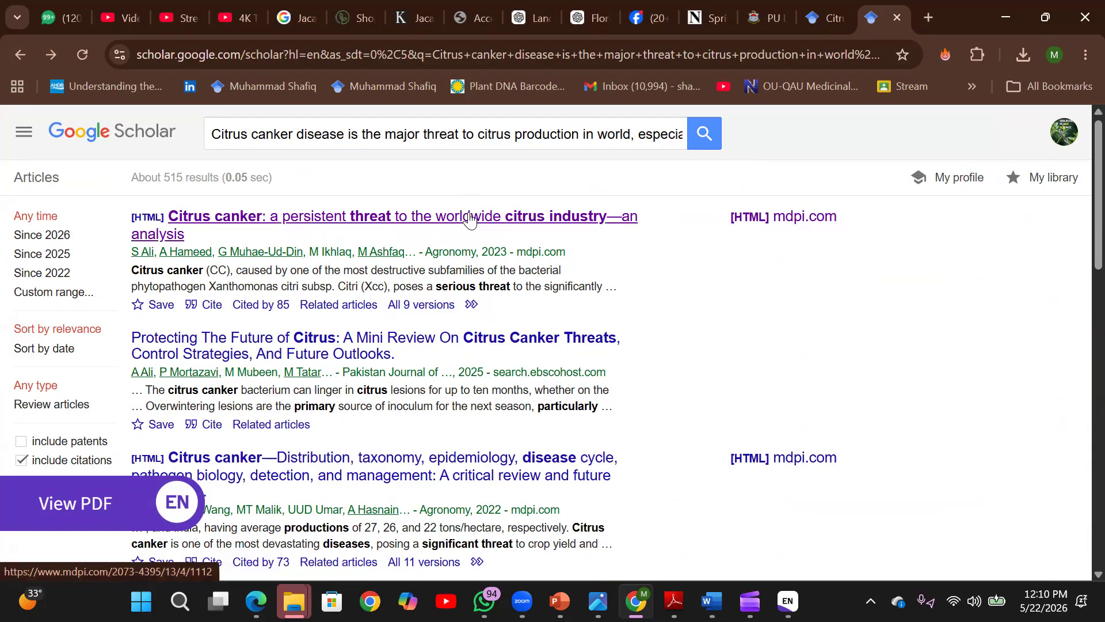
# Import the EndNote citation of "Citrus canker: a persistent threat to the worldwide citrus industry—an analysis" into the library and copy the imported reference
pyautogui.click(208, 310)
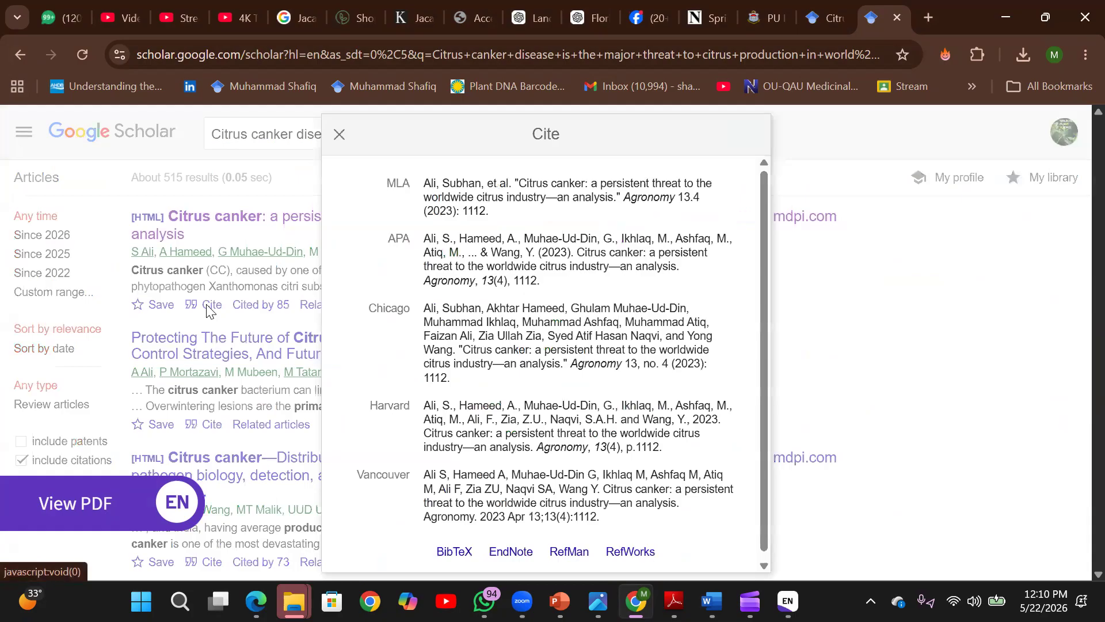
pyautogui.click(509, 551)
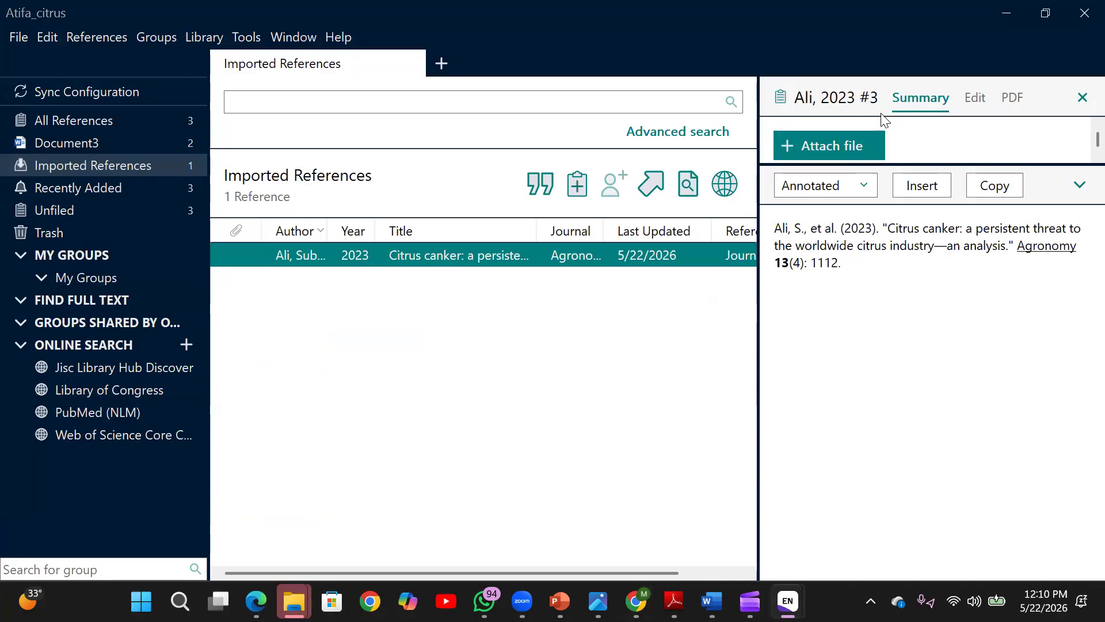
pyautogui.rightClick(268, 257)
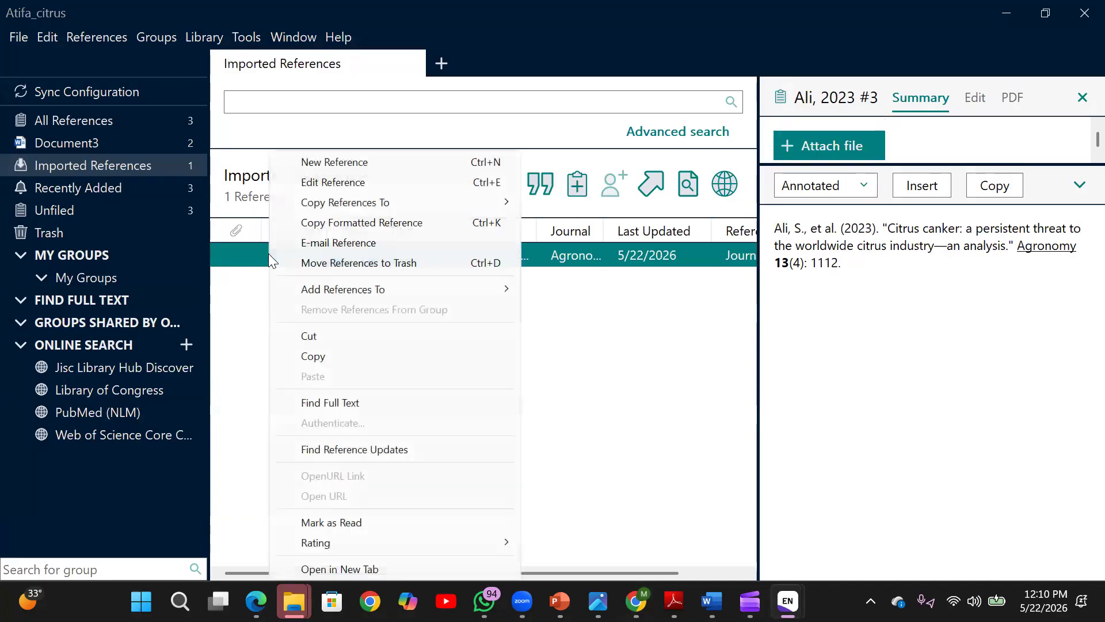
pyautogui.click(315, 361)
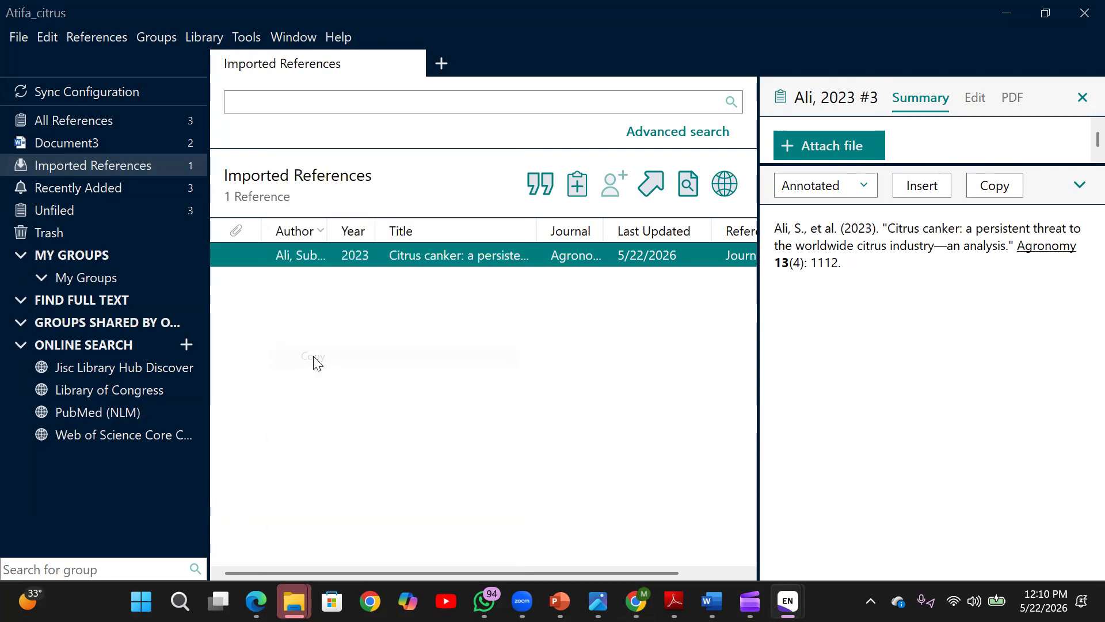
# Show all references in the EndNote library and copy all three of them together
pyautogui.click(73, 122)
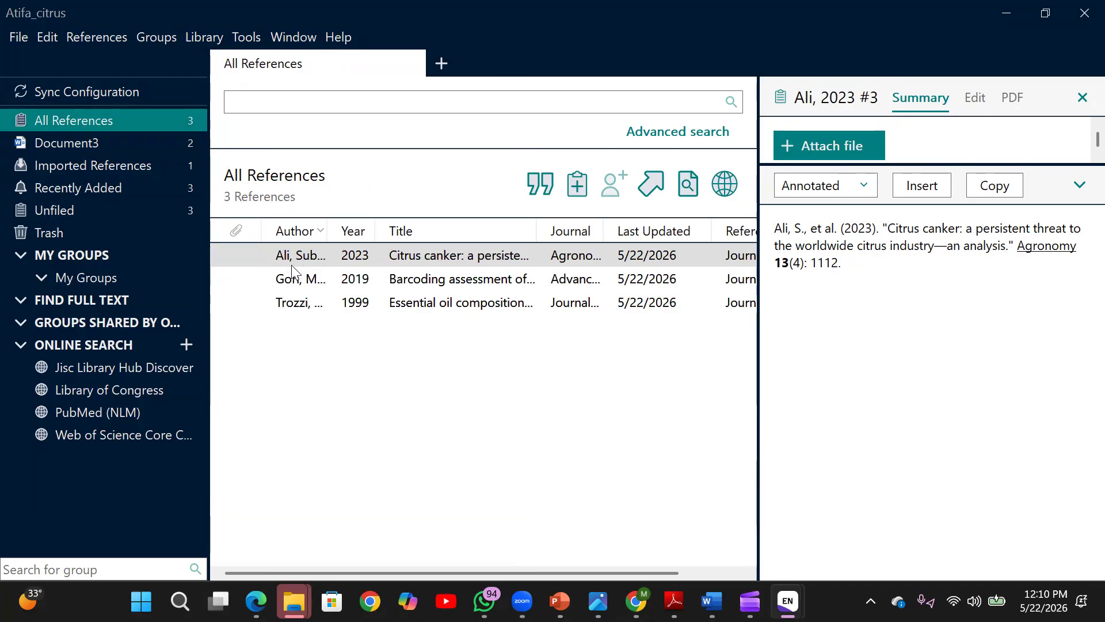
pyautogui.moveTo(318, 326); pyautogui.dragTo(310, 244)
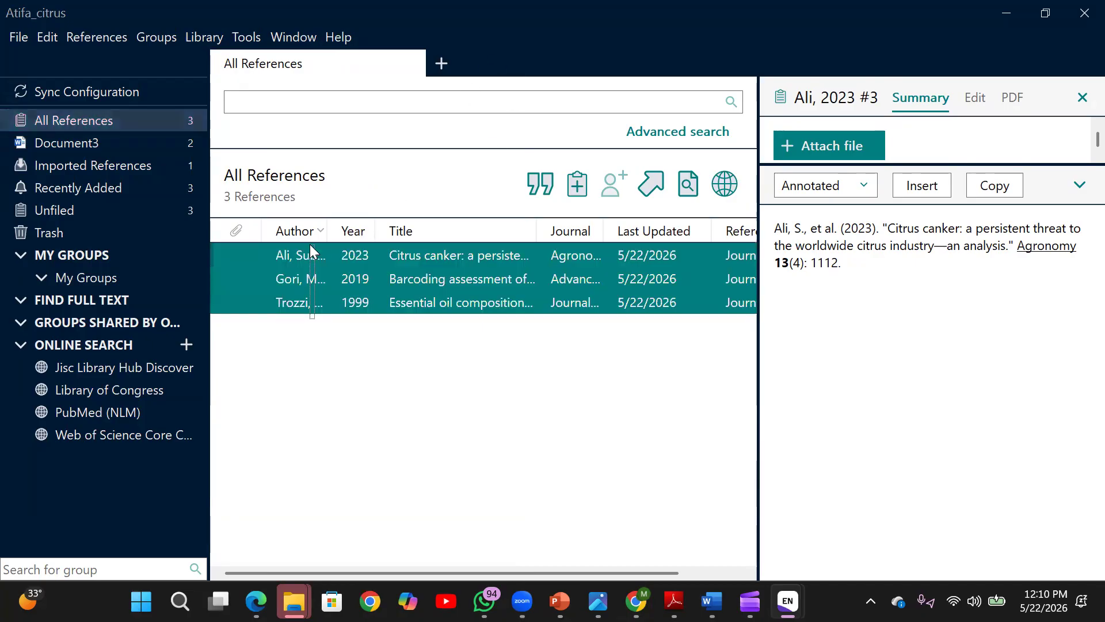
pyautogui.rightClick(309, 244)
pyautogui.click(357, 343)
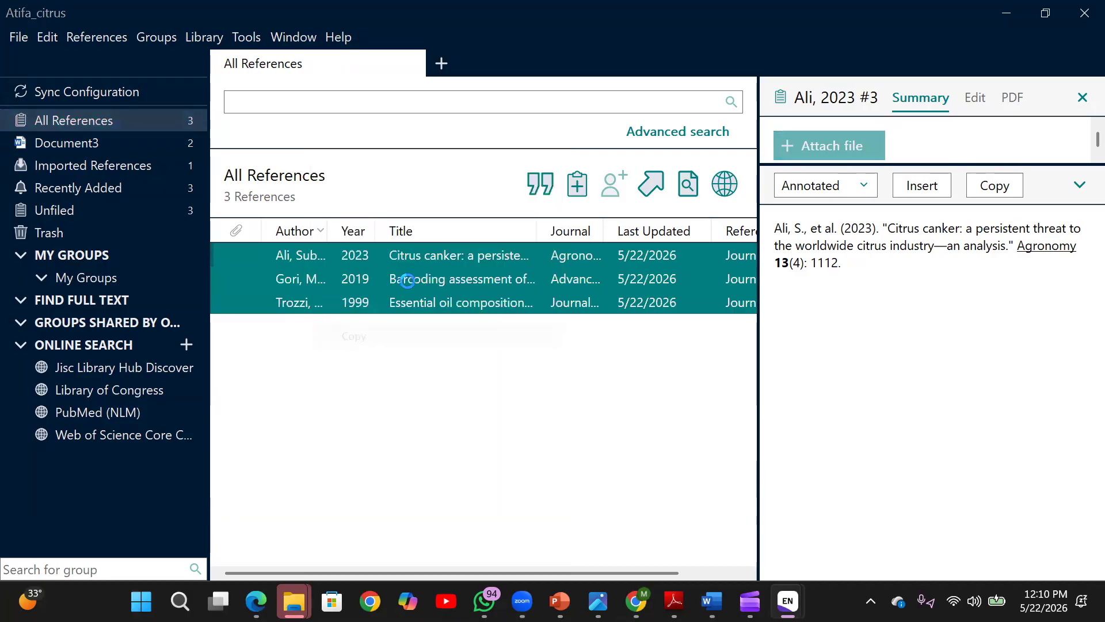
# Return to Document3 in Word, paste the three copied references after "Afghanistan" in the canker sentence, and update the citations and bibliography
pyautogui.click(1001, 12)
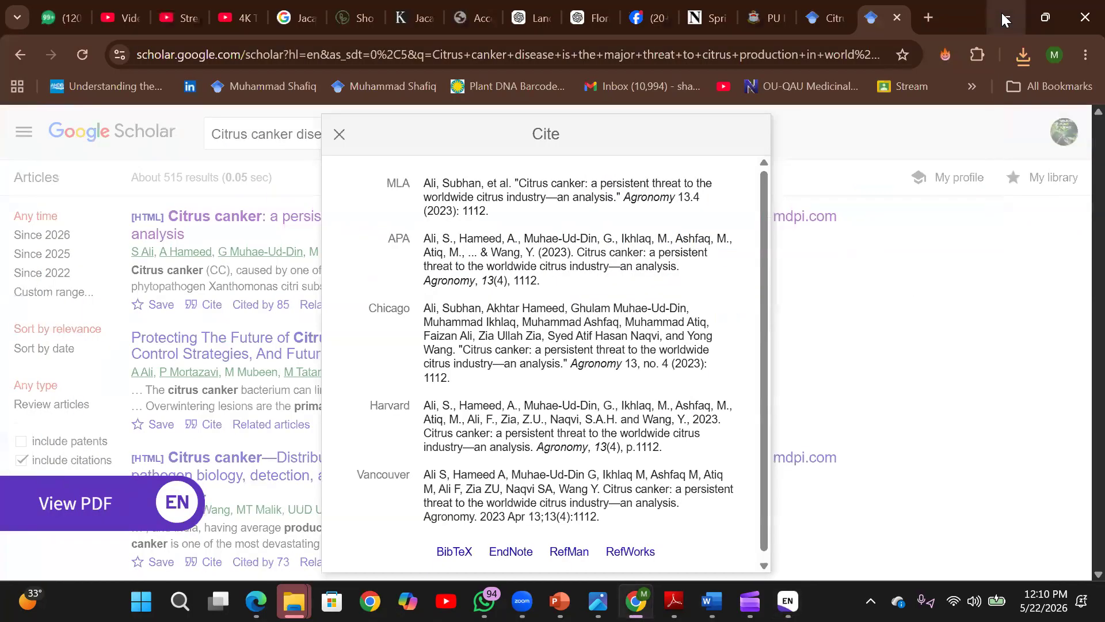
pyautogui.click(1004, 17)
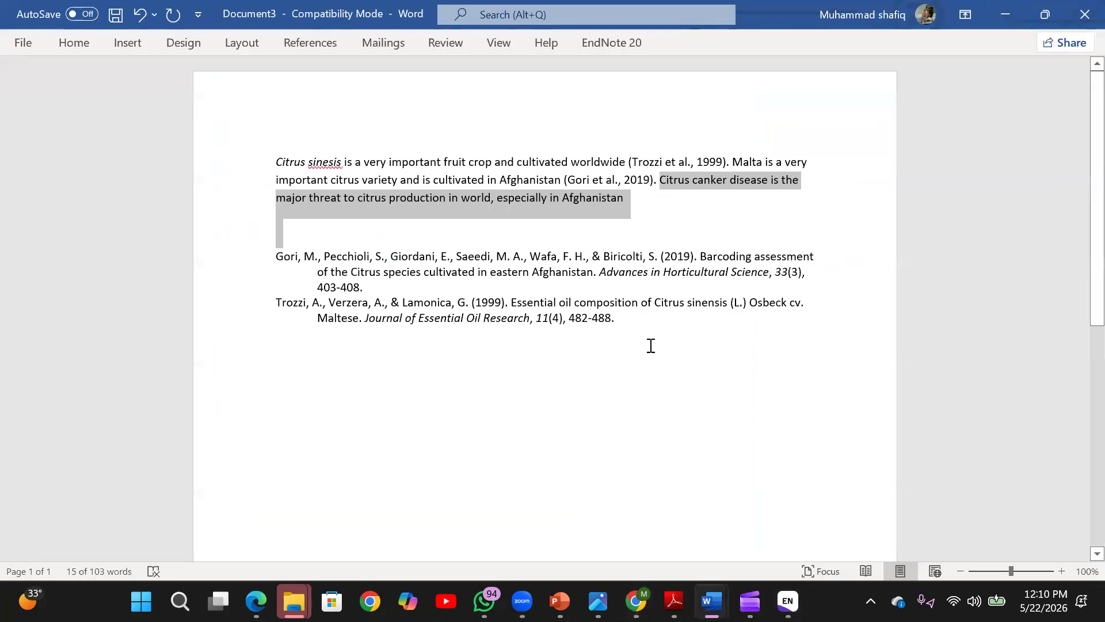
pyautogui.click(626, 197)
pyautogui.hotkey('ctrl', 'v')
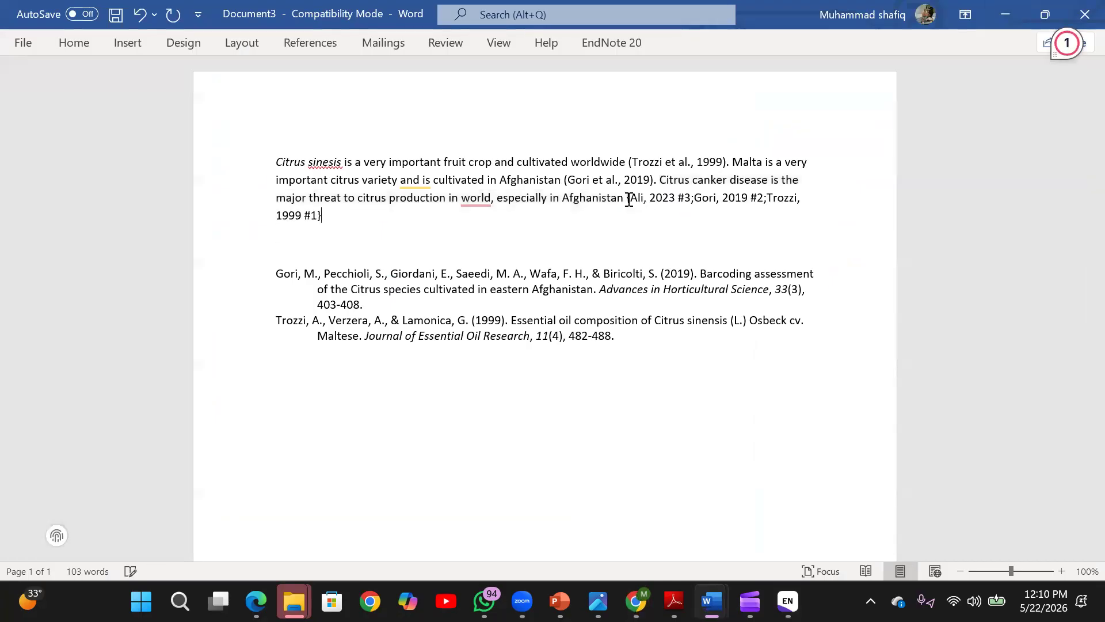
pyautogui.click(609, 45)
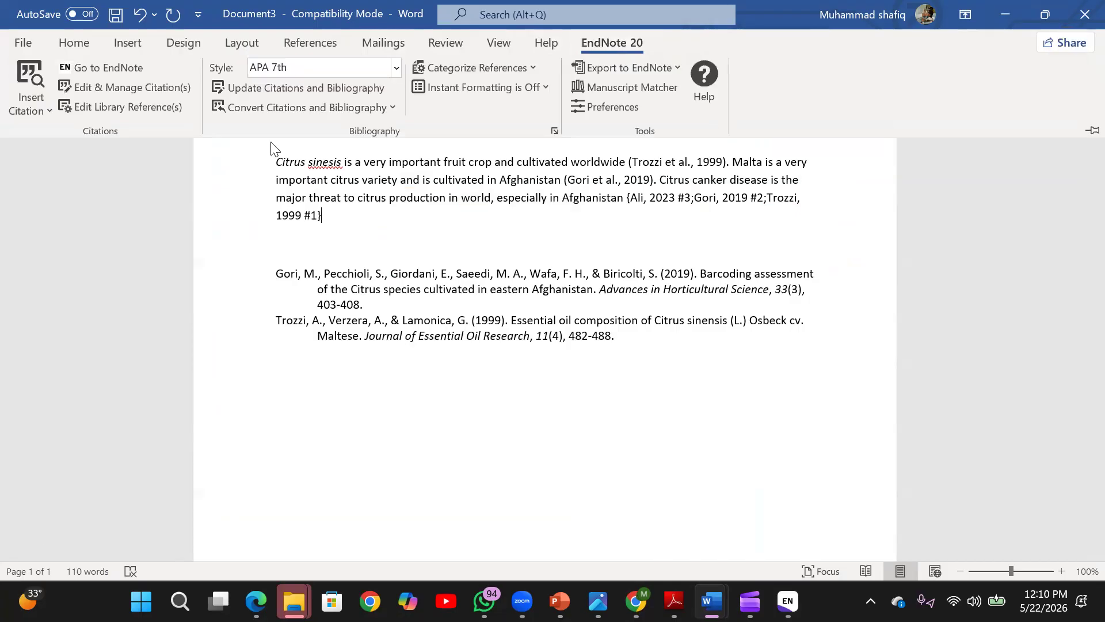
pyautogui.click(260, 87)
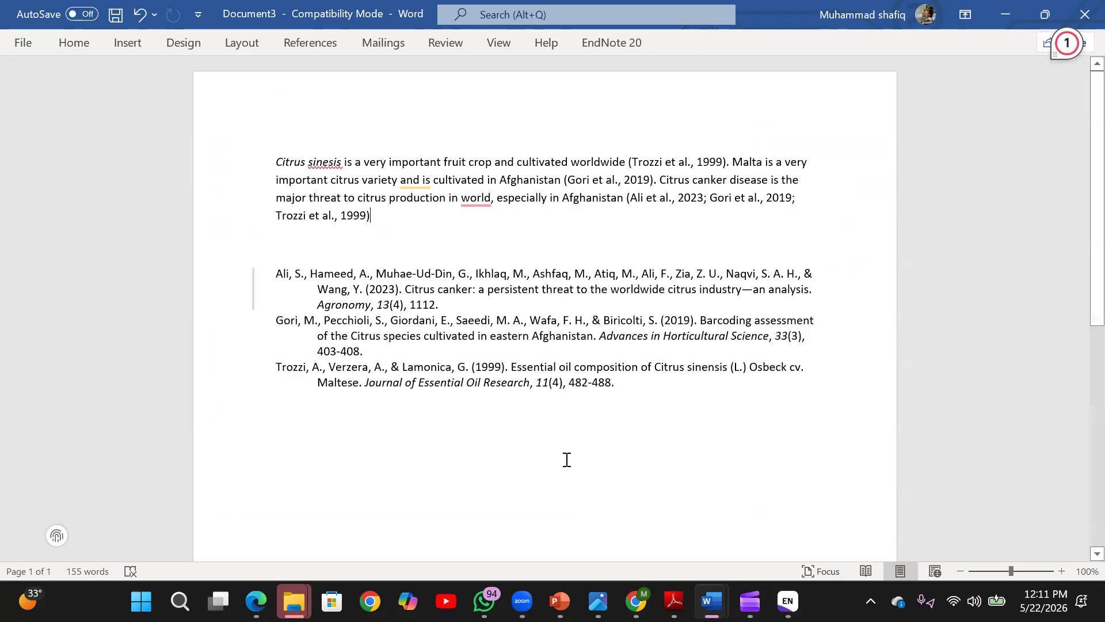
# Switch to WhatsApp, search the chats for the student's name, and open the matching conversation
pyautogui.click(484, 601)
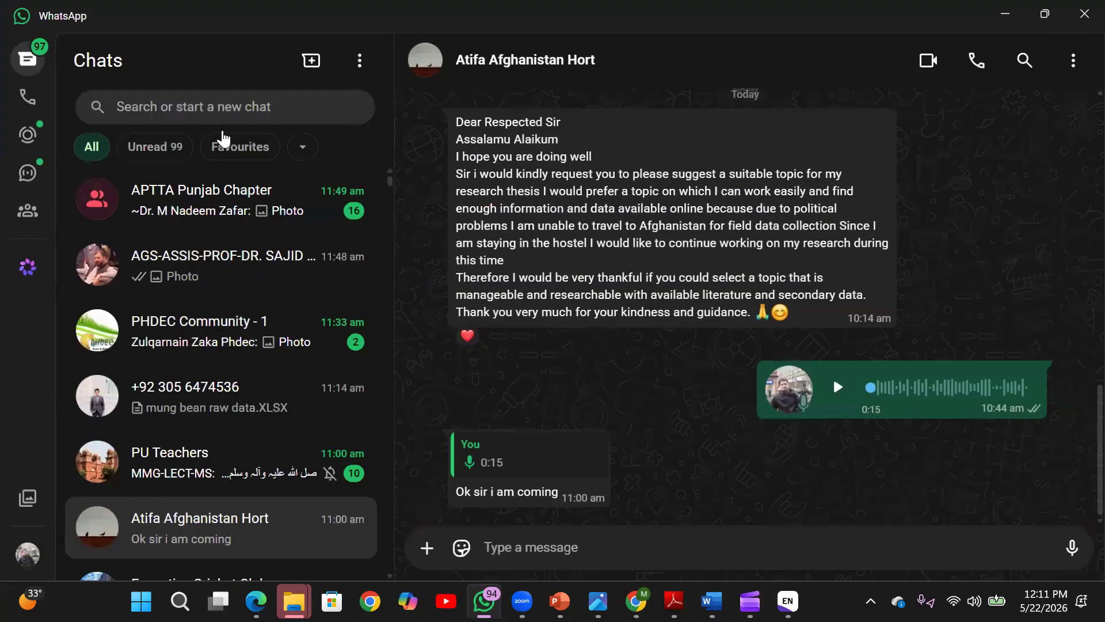
pyautogui.click(220, 110)
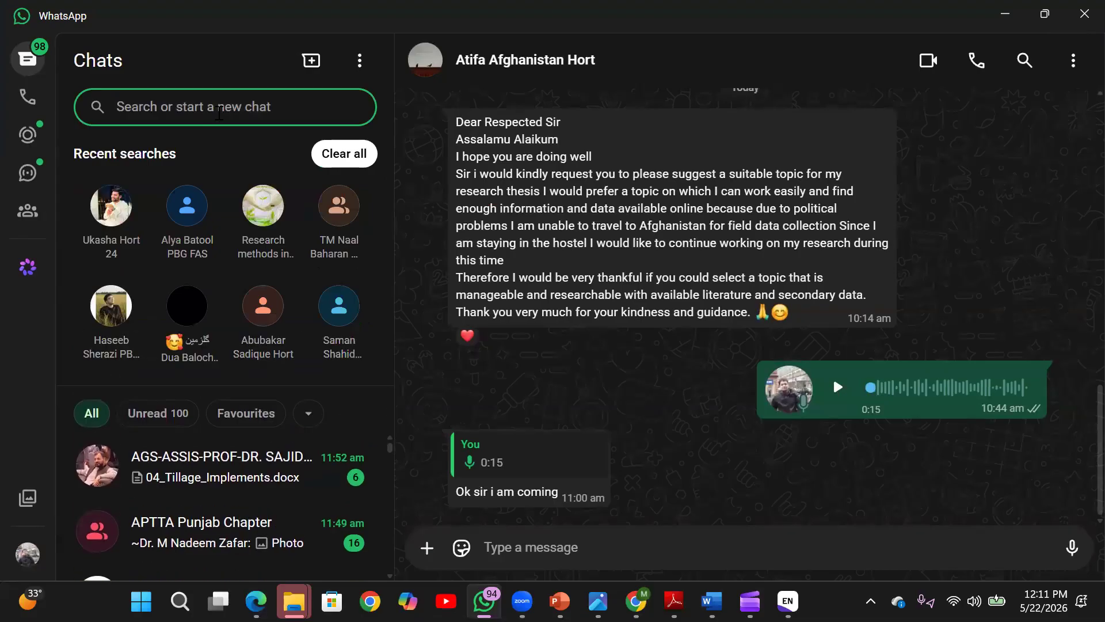
pyautogui.write('Atif')
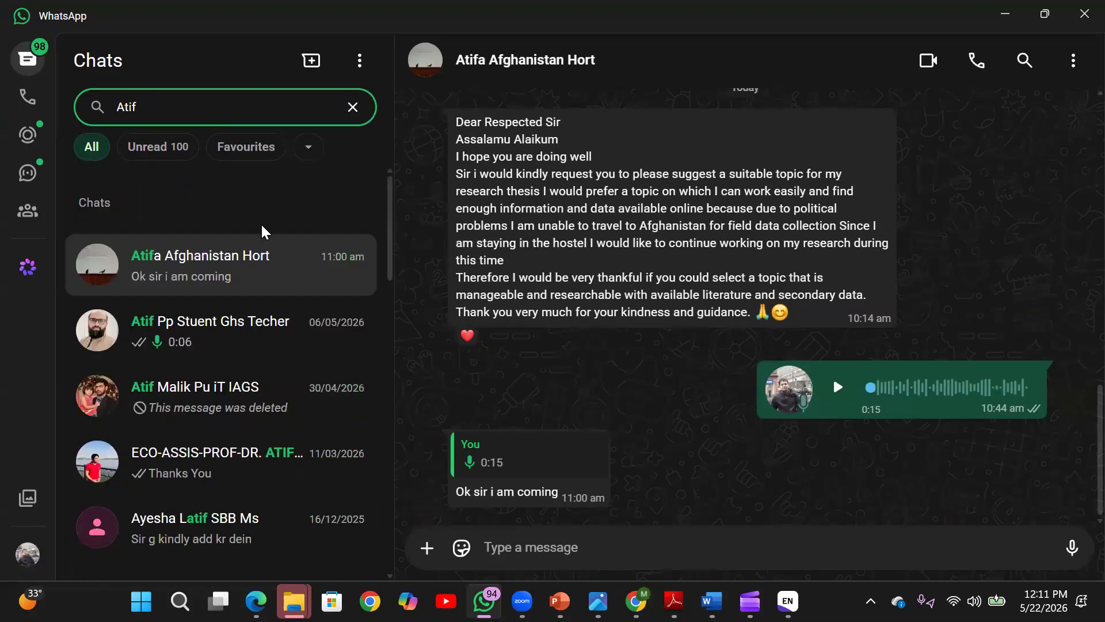
pyautogui.click(242, 276)
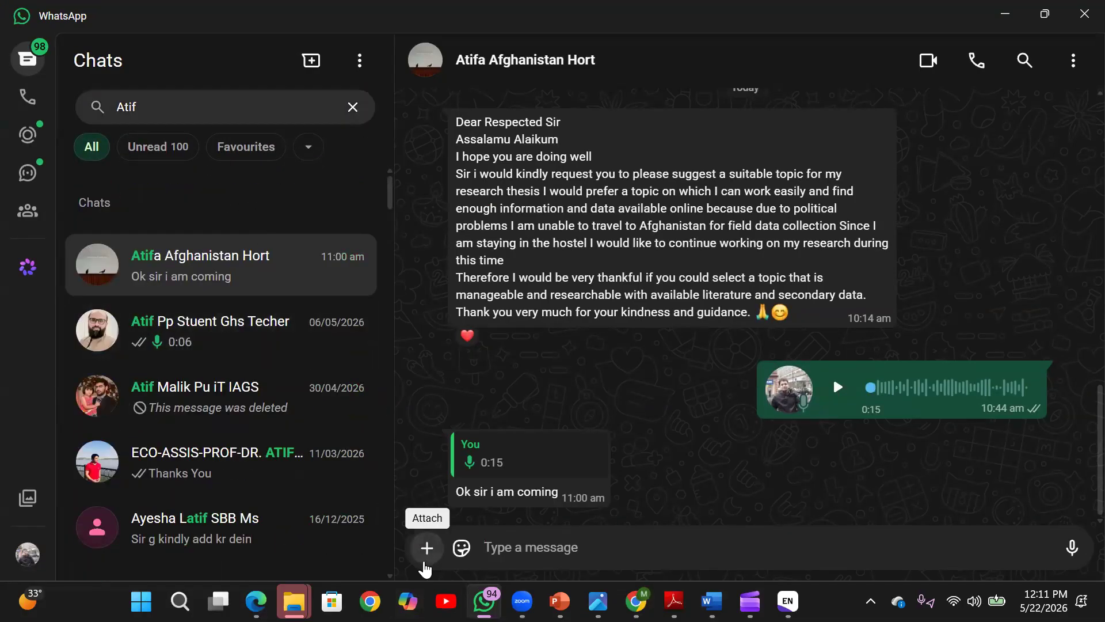
# Start attaching a document to the chat and search the Downloads folder for "endnote"
pyautogui.click(425, 561)
pyautogui.click(426, 292)
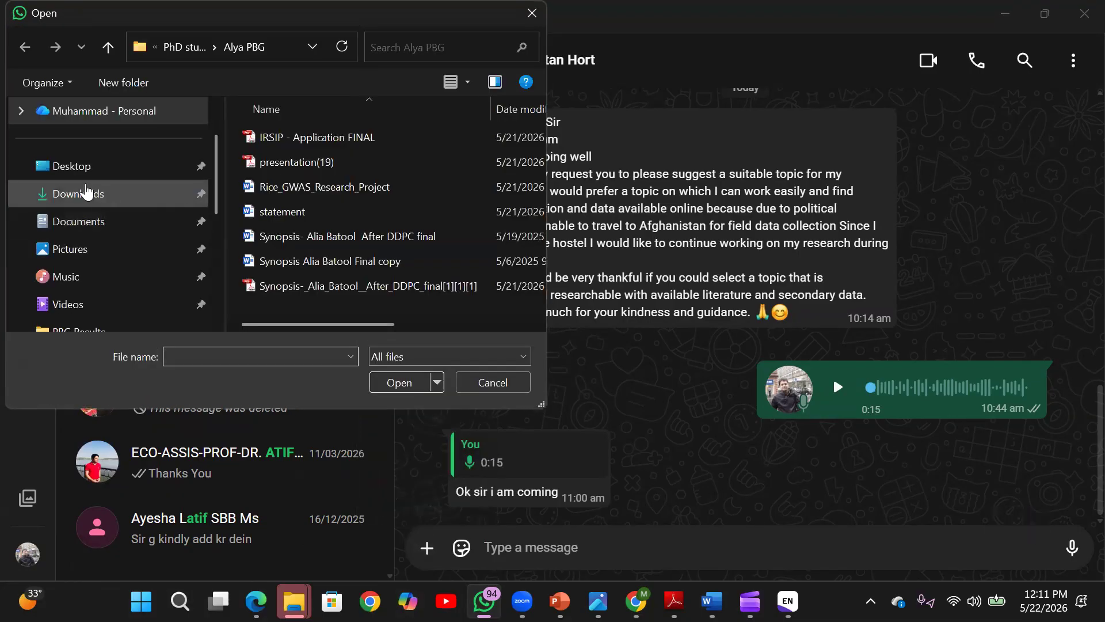
pyautogui.click(97, 195)
pyautogui.click(422, 49)
pyautogui.write('endnote')
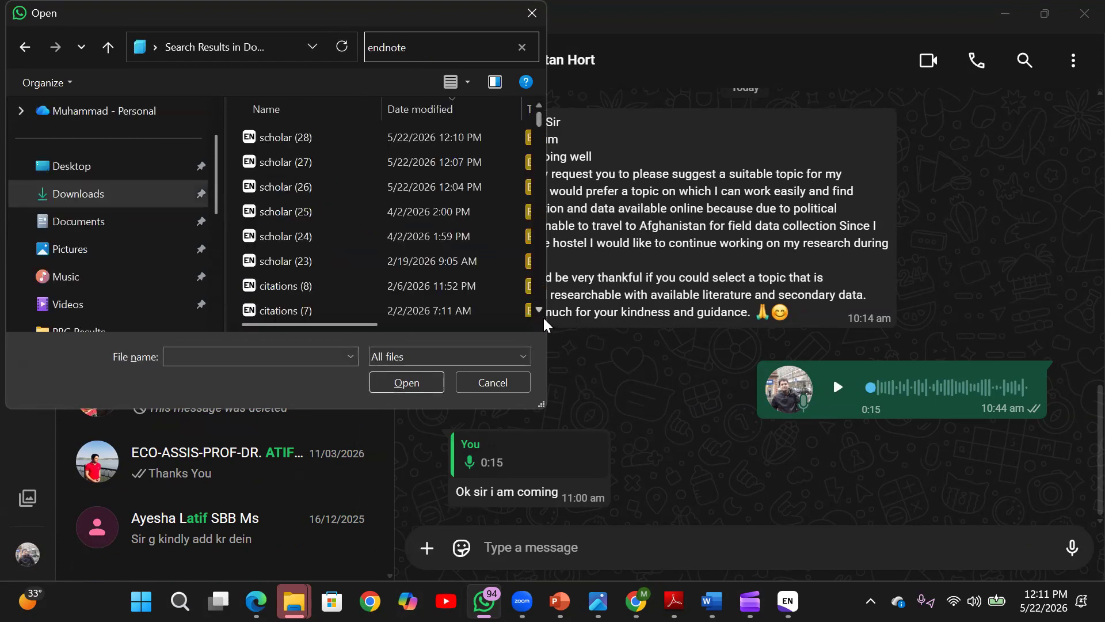
pyautogui.click(540, 310)
pyautogui.scroll(-2, 535, 288)
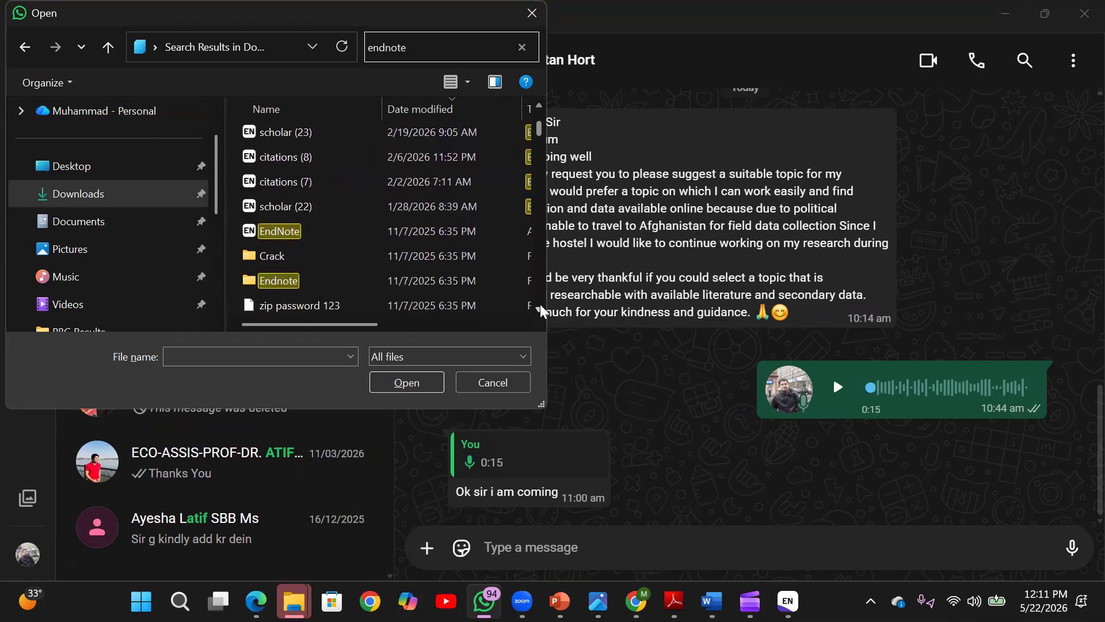
# Compress the Endnote folder from the search results into a zipped folder, accepting the desktop as its location
pyautogui.moveTo(292, 288)
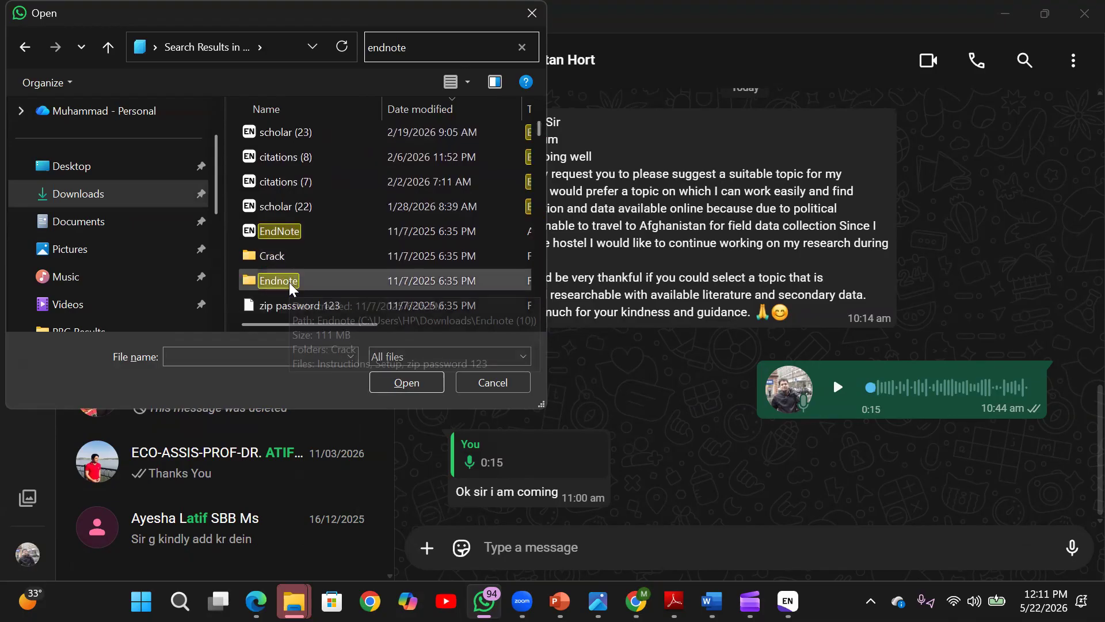
pyautogui.click(293, 288)
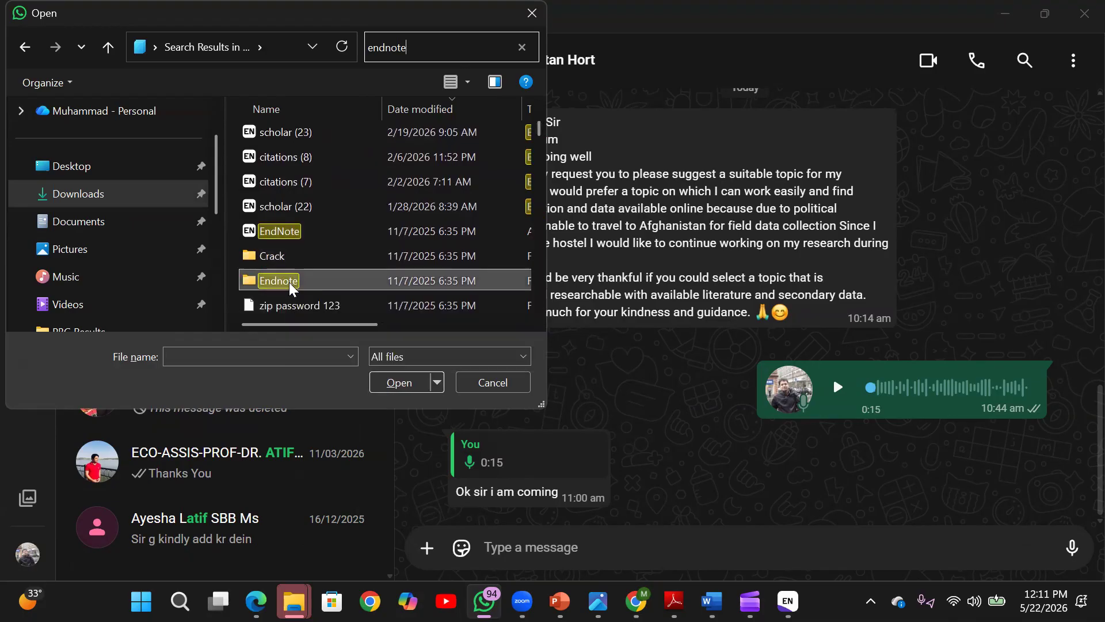
pyautogui.rightClick(293, 288)
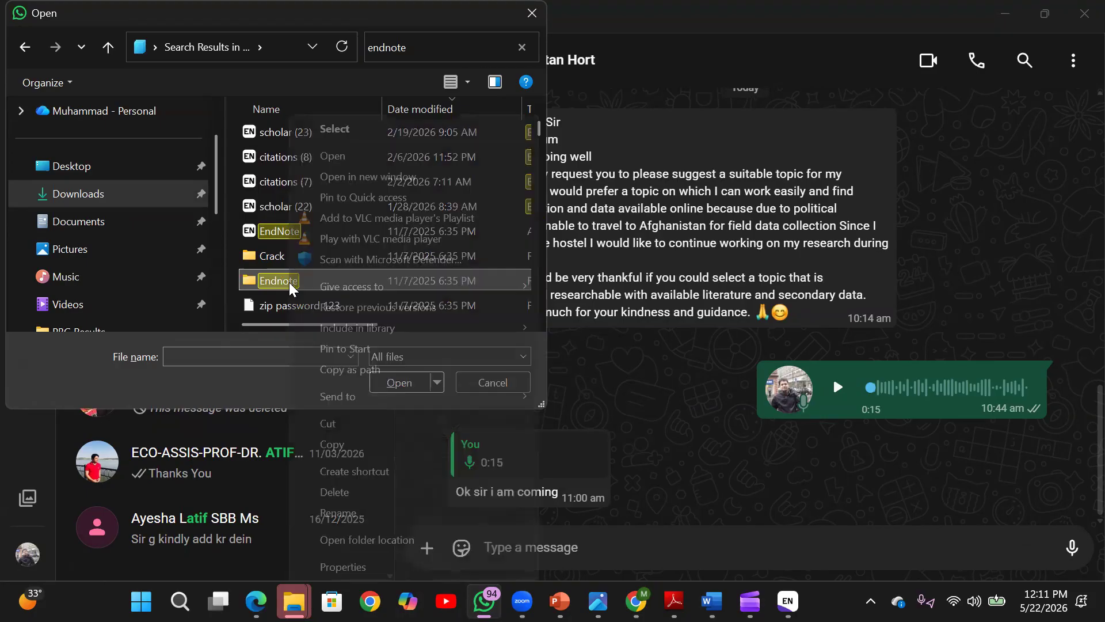
pyautogui.moveTo(380, 392)
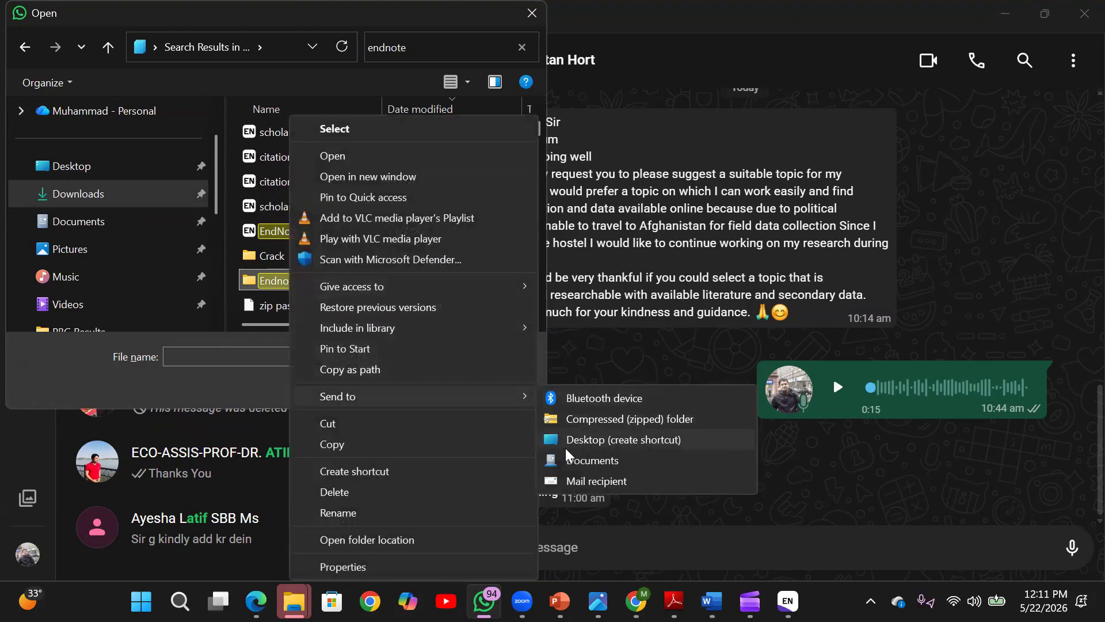
pyautogui.click(575, 425)
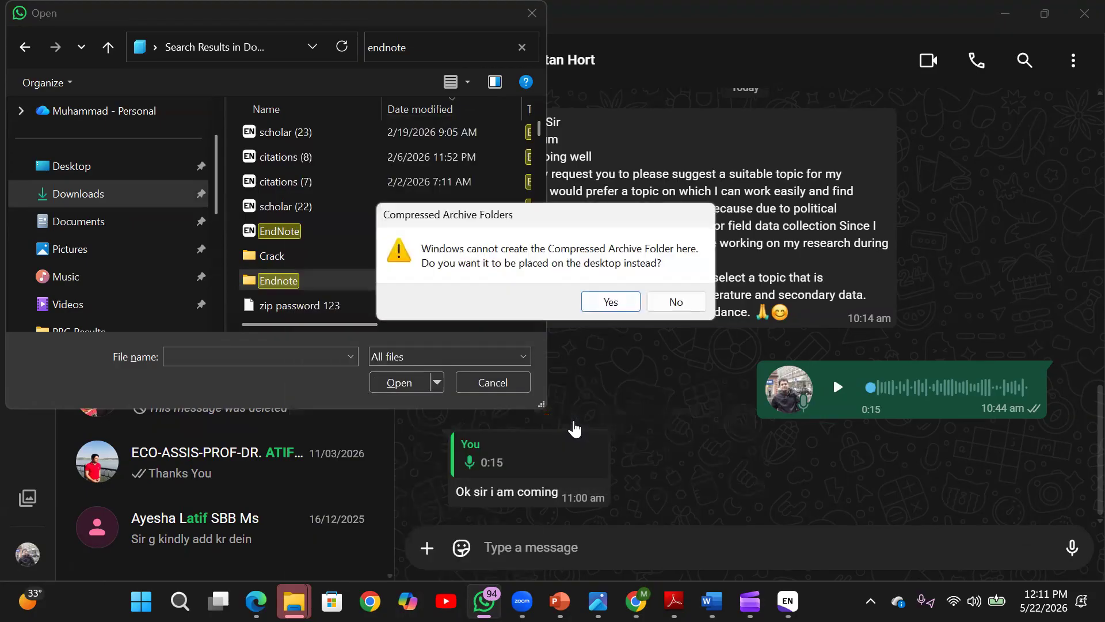
pyautogui.click(612, 307)
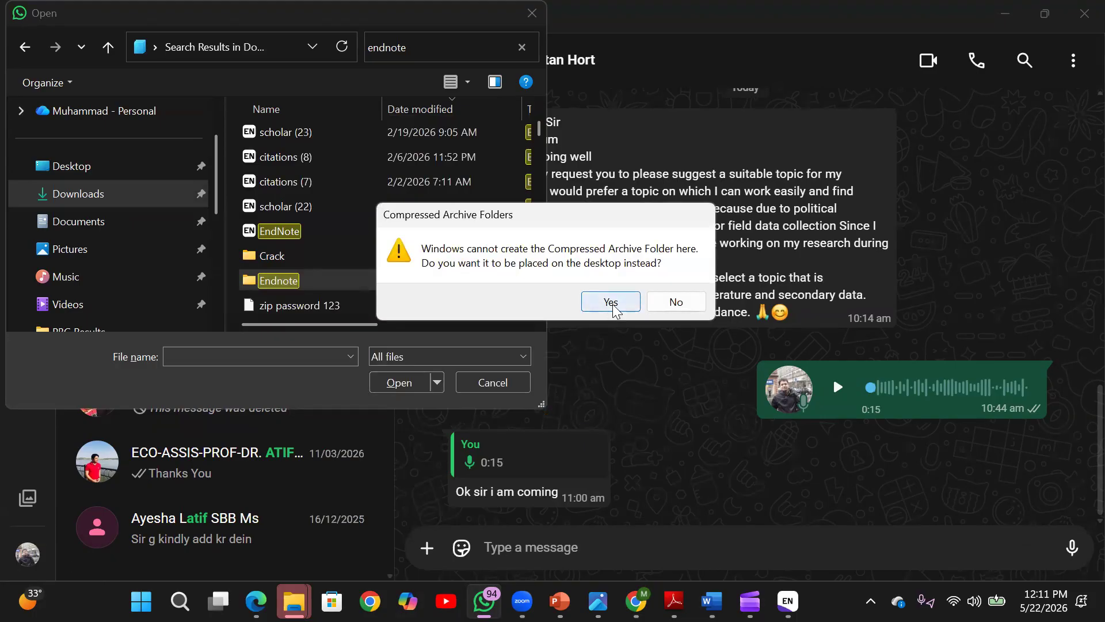
pyautogui.click(611, 305)
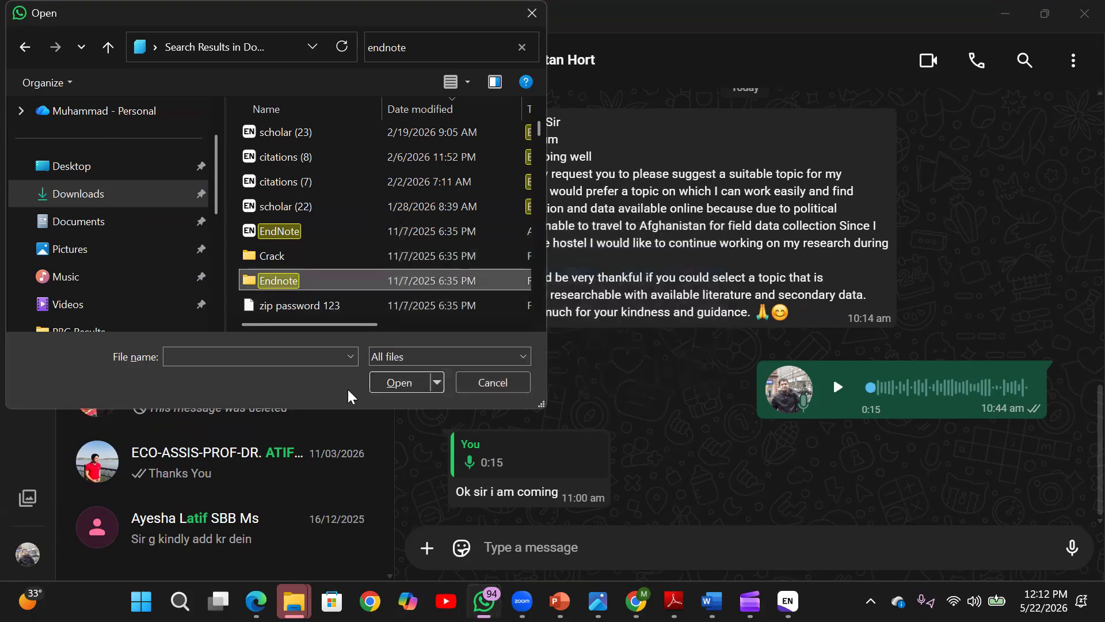
# Attach the existing zipped file "Endnote (10)" from the search results and send it in the chat
pyautogui.click(539, 314)
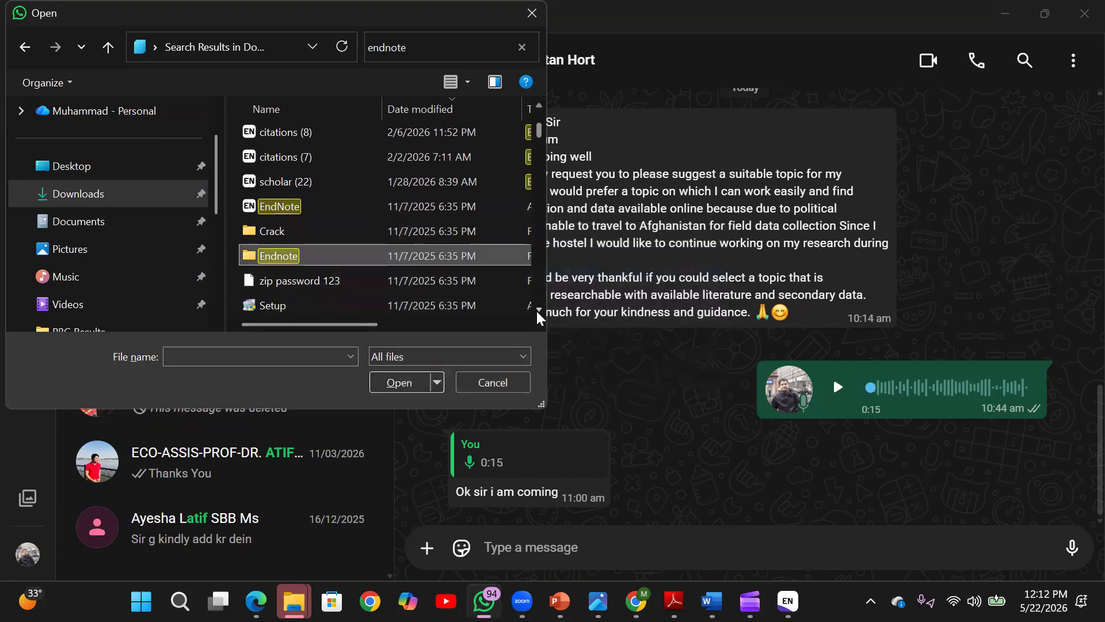
pyautogui.click(539, 314)
pyautogui.click(539, 313)
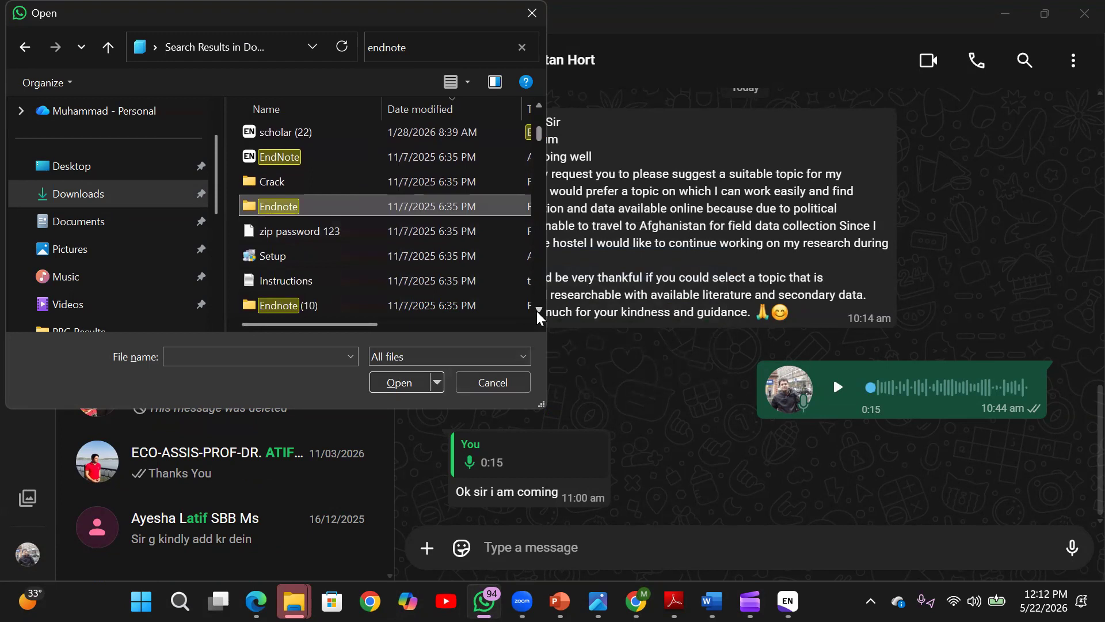
pyautogui.click(539, 313)
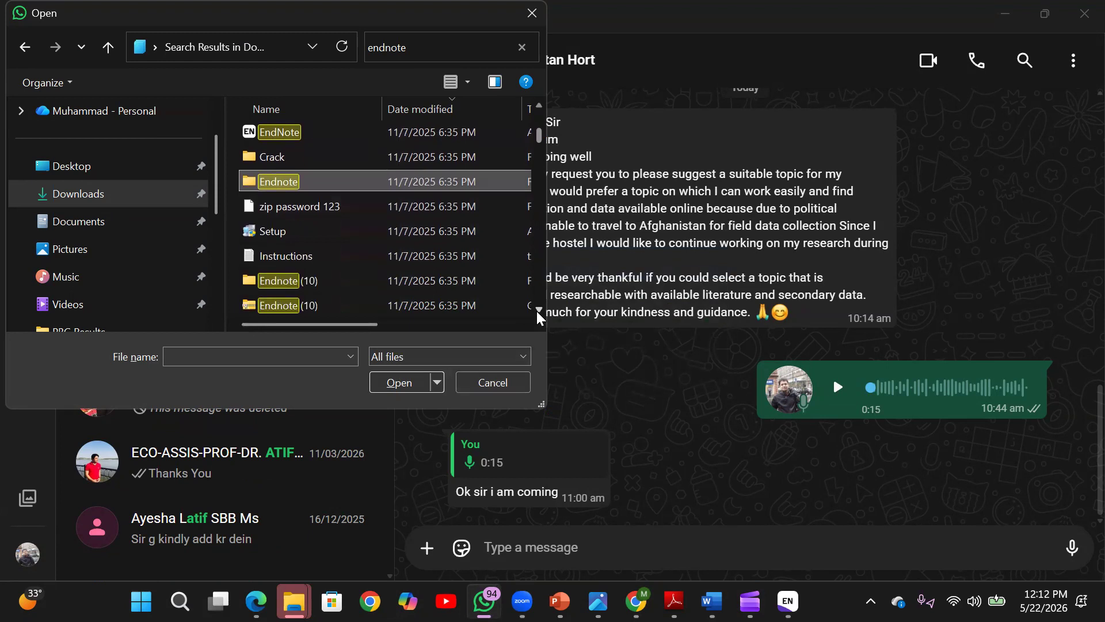
pyautogui.click(314, 308)
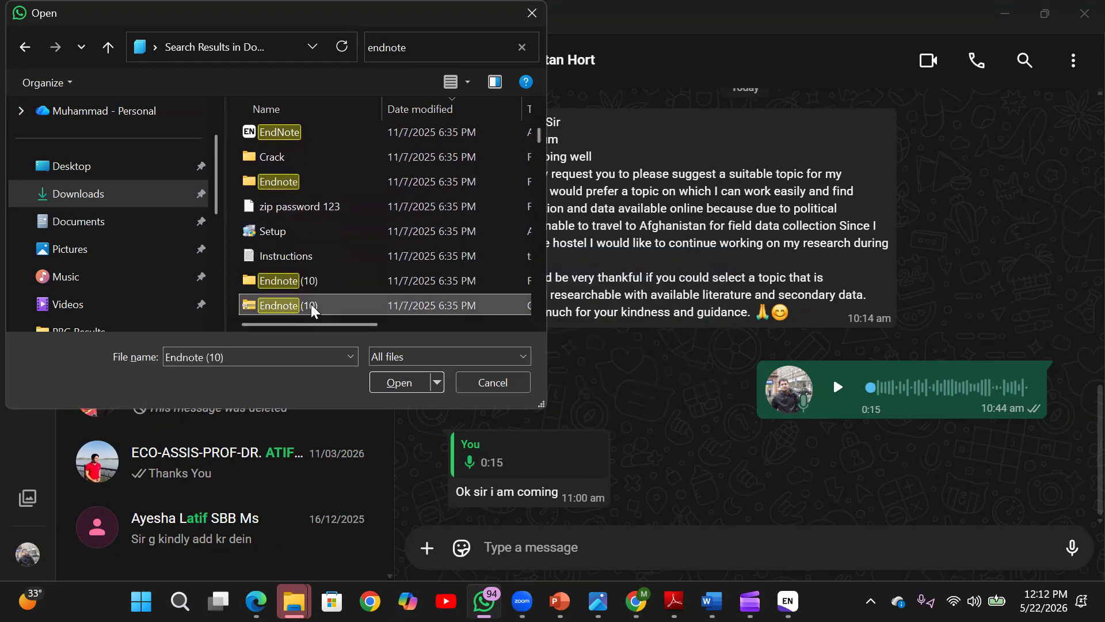
pyautogui.click(402, 382)
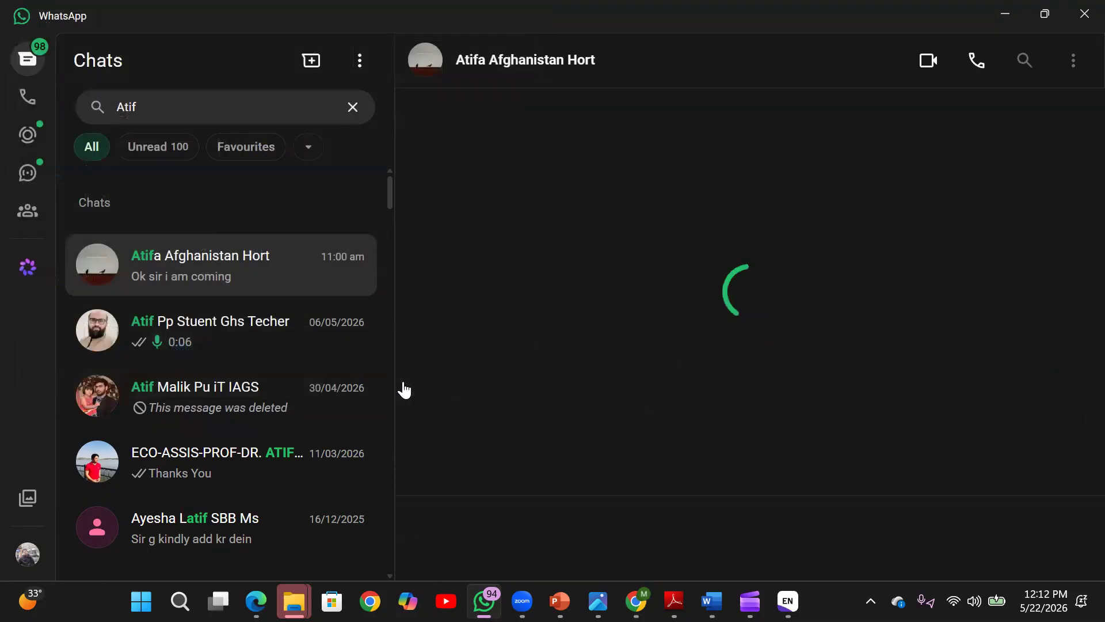
pyautogui.click(1065, 540)
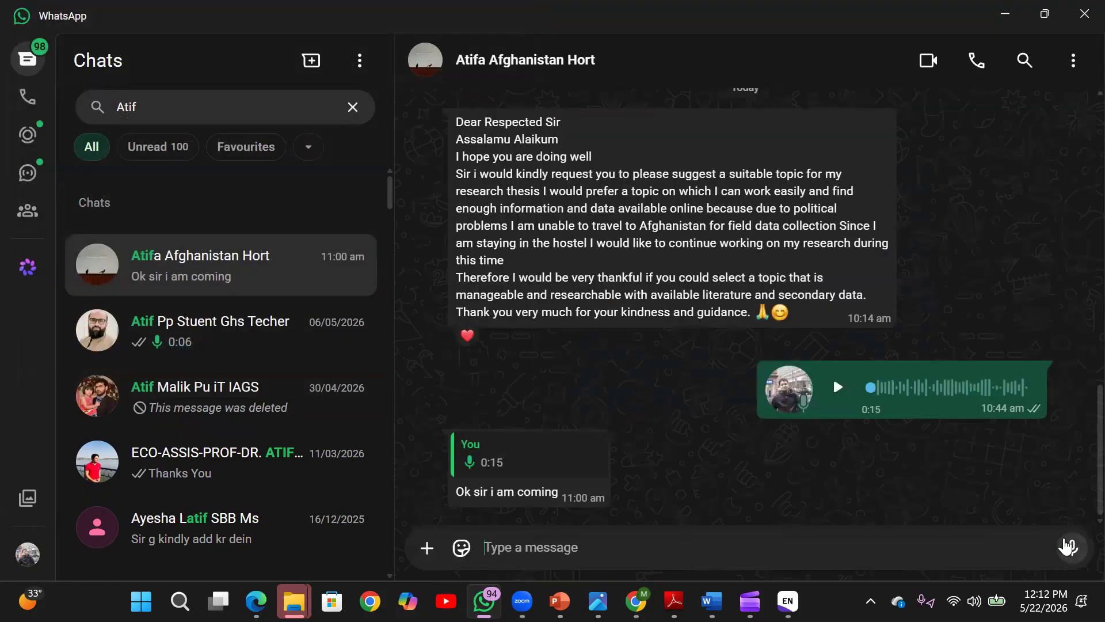